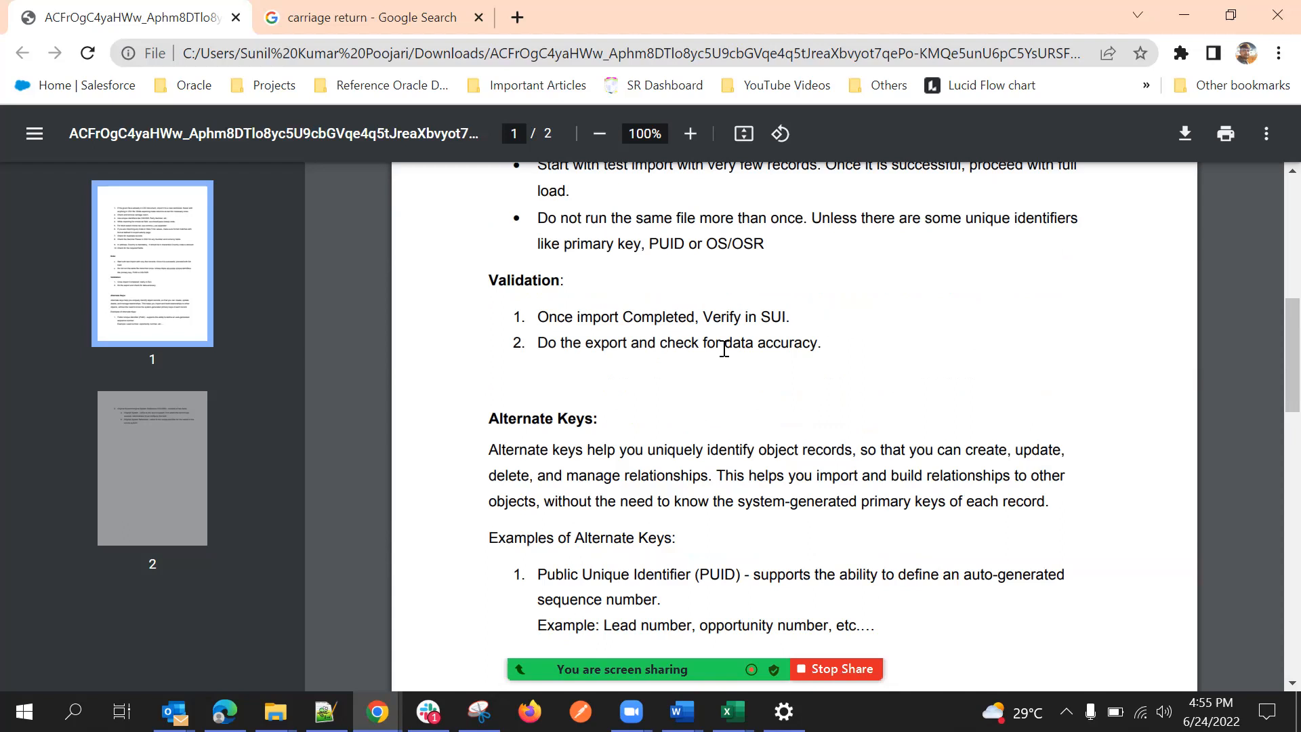
Switch from the import guidelines PDF to Excel and create a new blank workbook.
scroll(724, 349, up, 1)
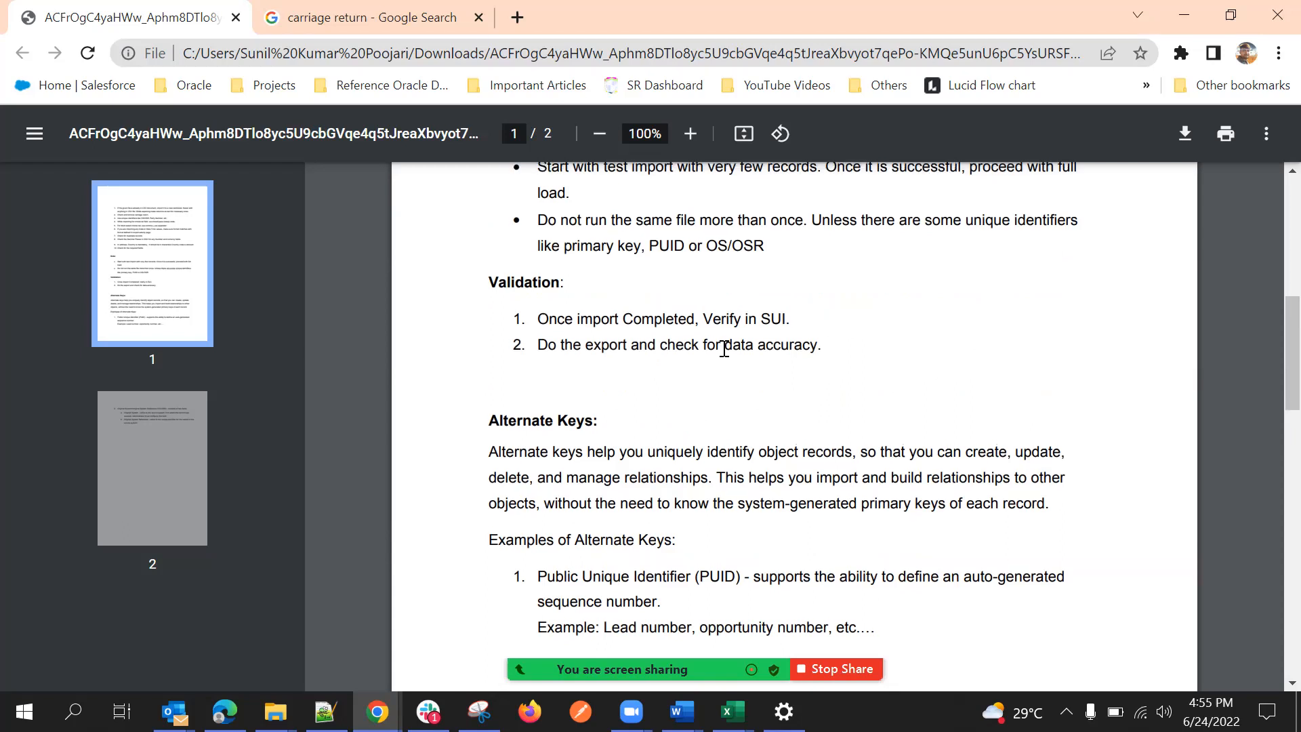
scroll(725, 349, up, 3)
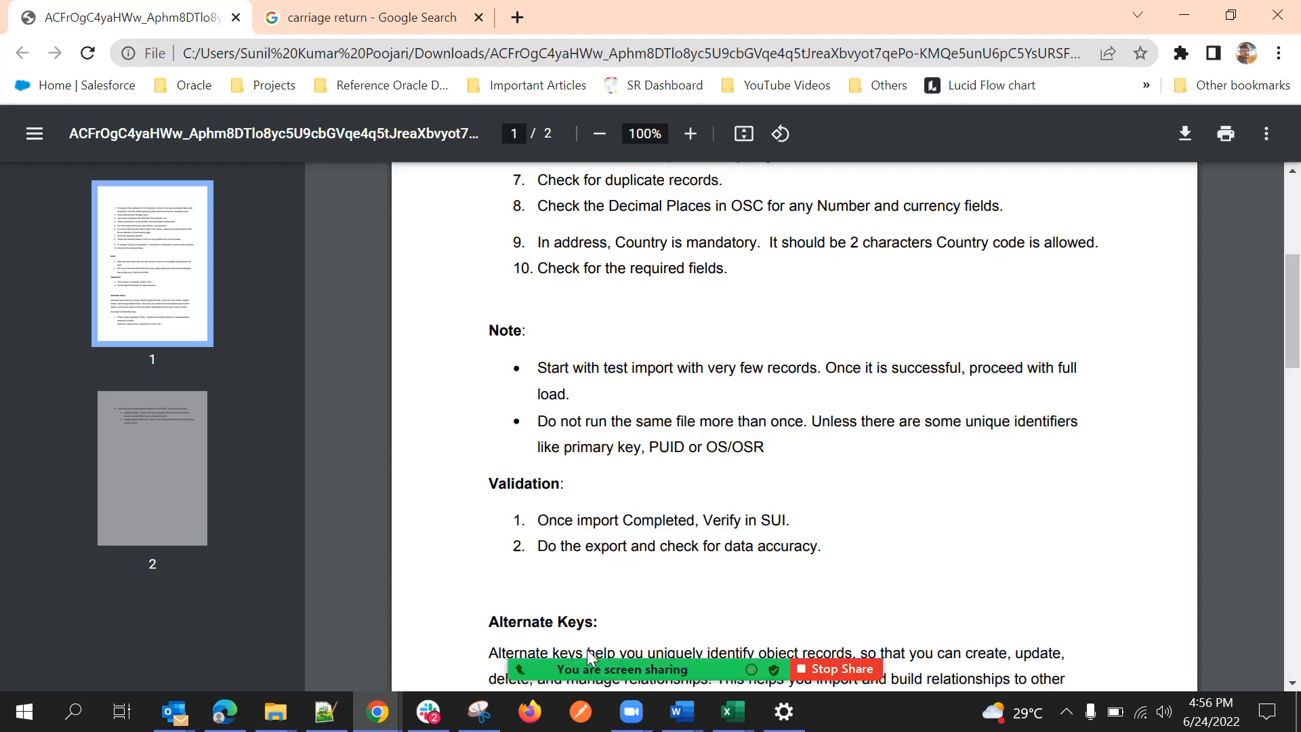
click(732, 712)
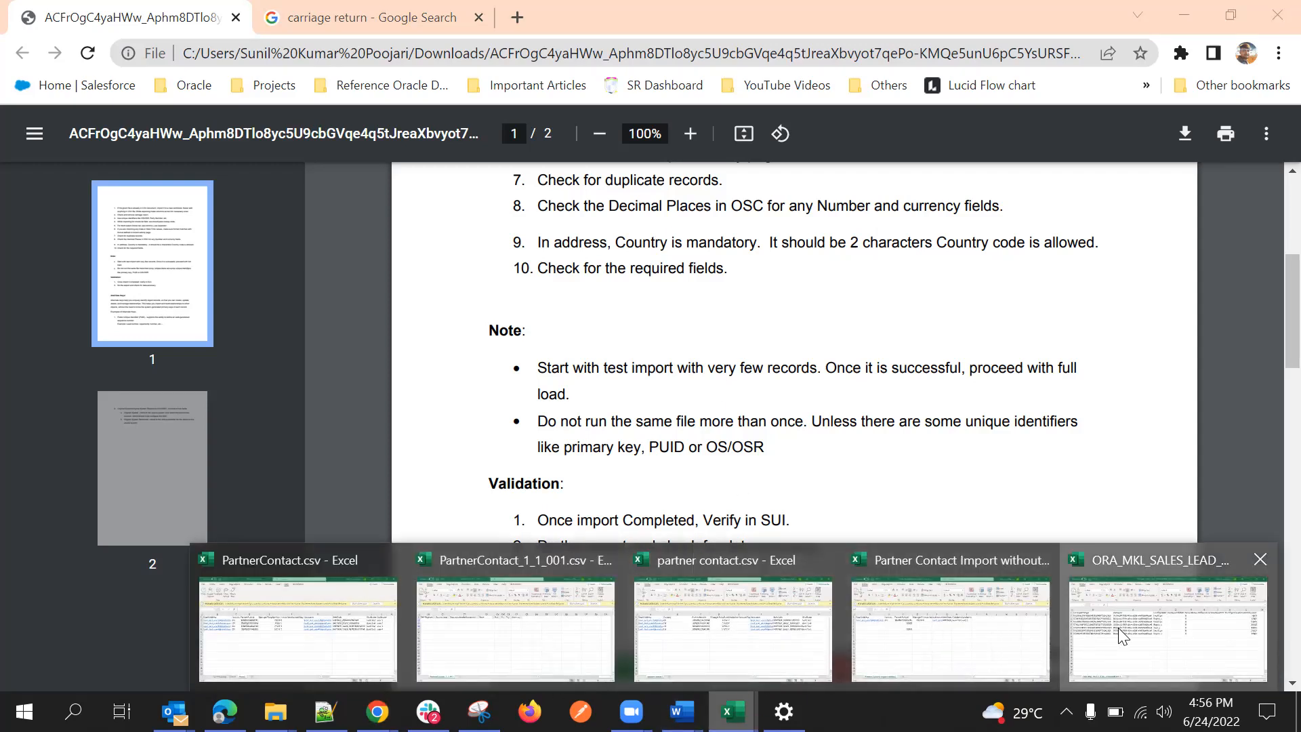
click(1118, 627)
click(658, 468)
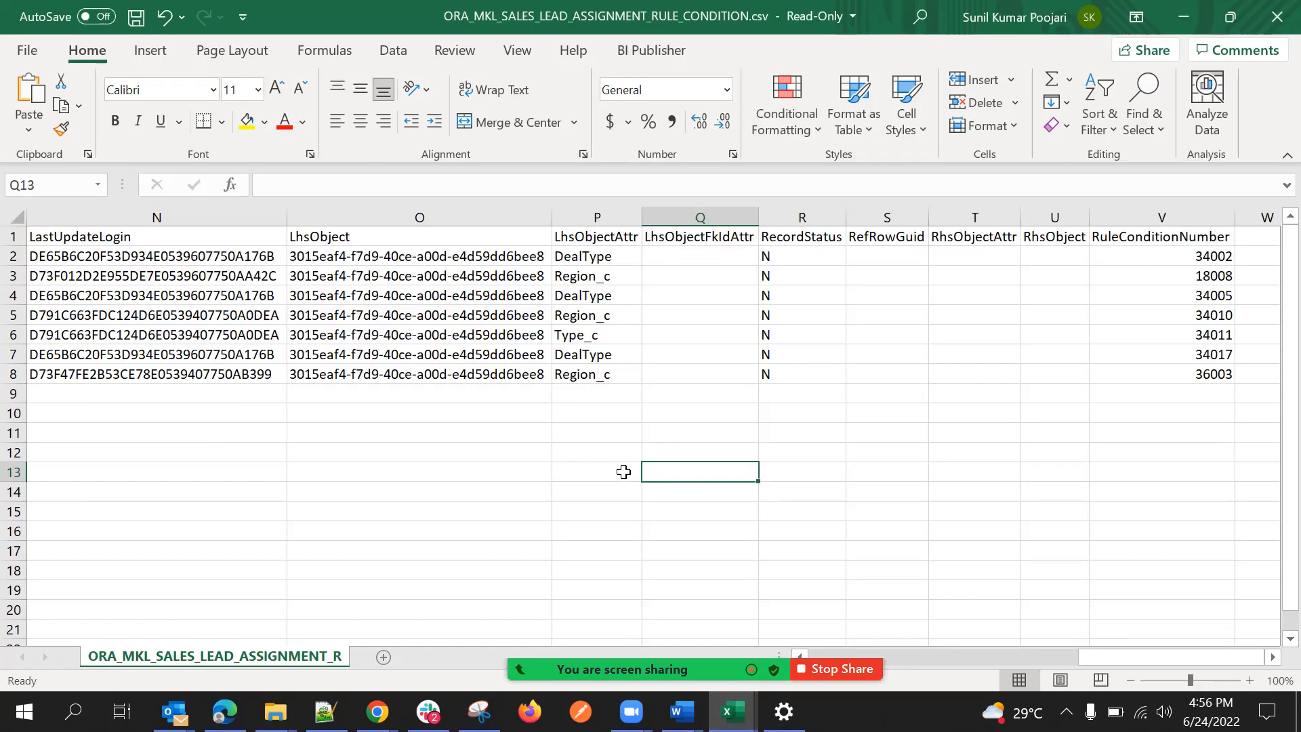
key(ctrl+n)
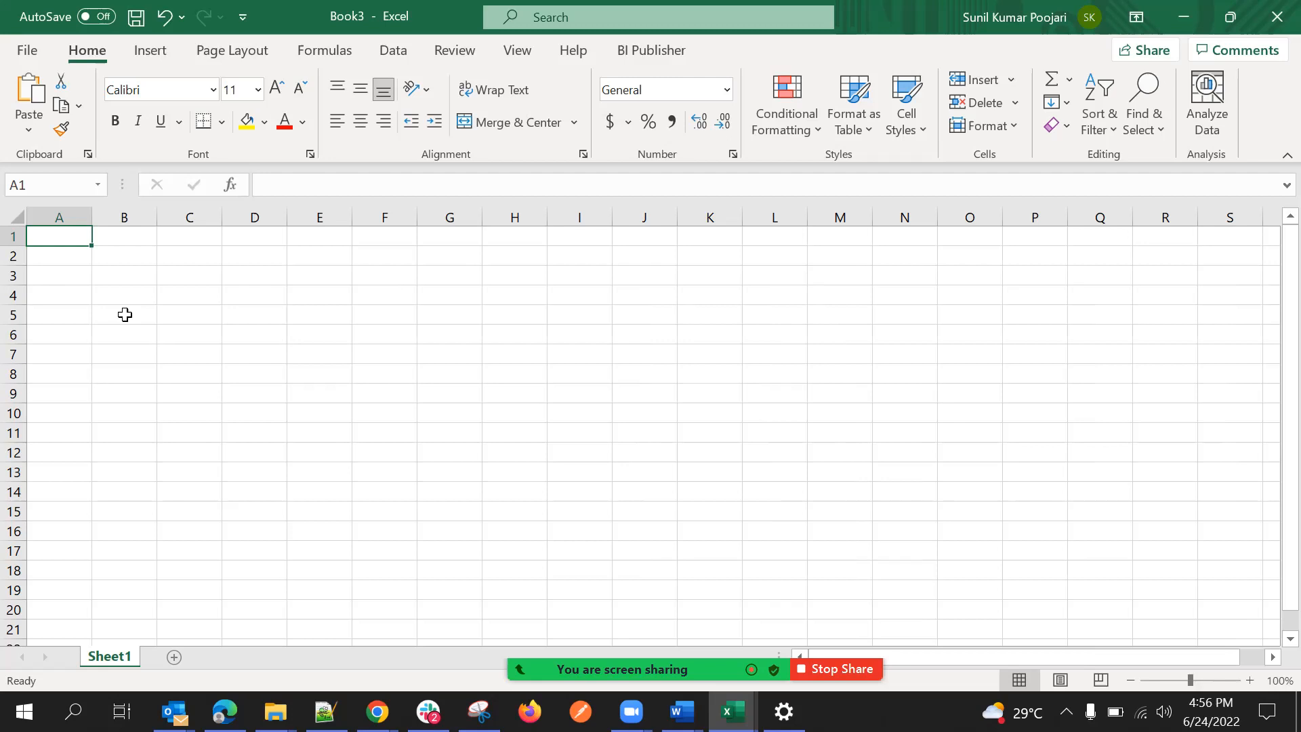
Enter the column headers PartyId in A1 and PartyName in B1.
text(PArty)
key(BackSpace)
key(BackSpace)
key(BackSpace)
key(BackSpace)
key(BackSpace)
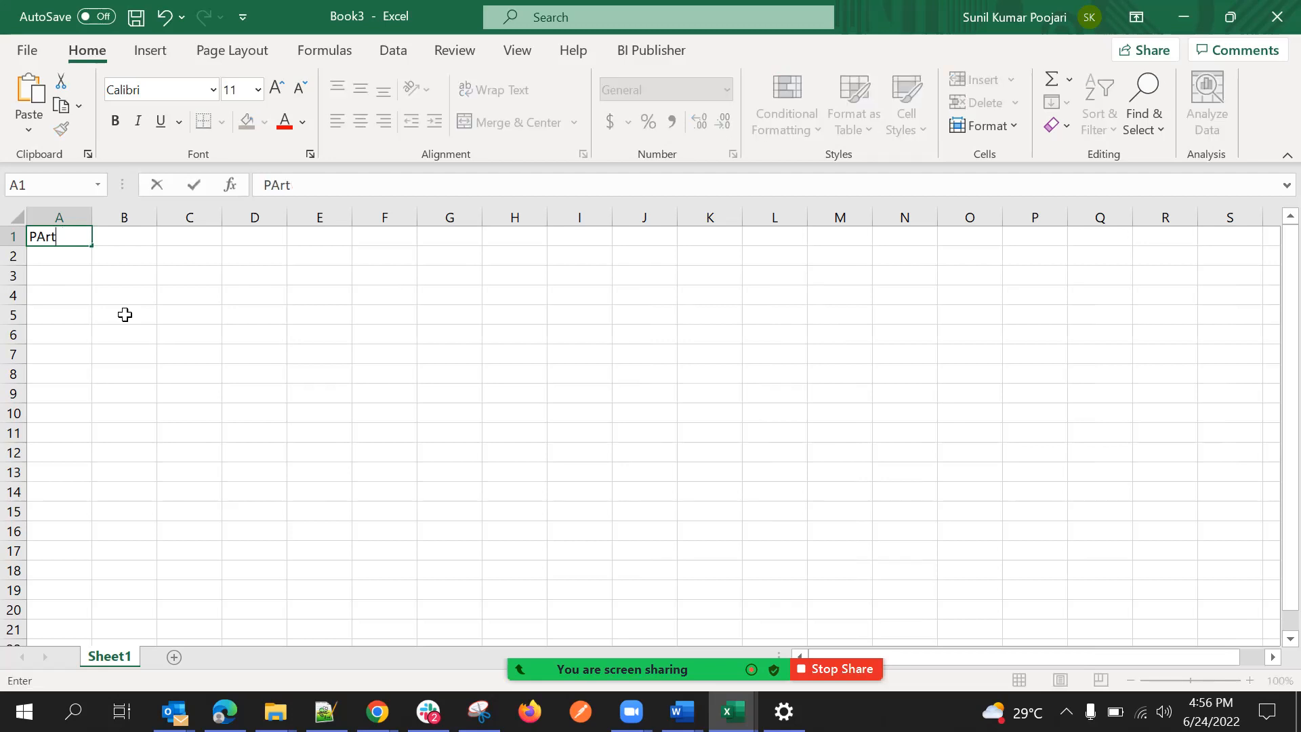
text(Part )
text(Id)
key(Tab)
text(Pa)
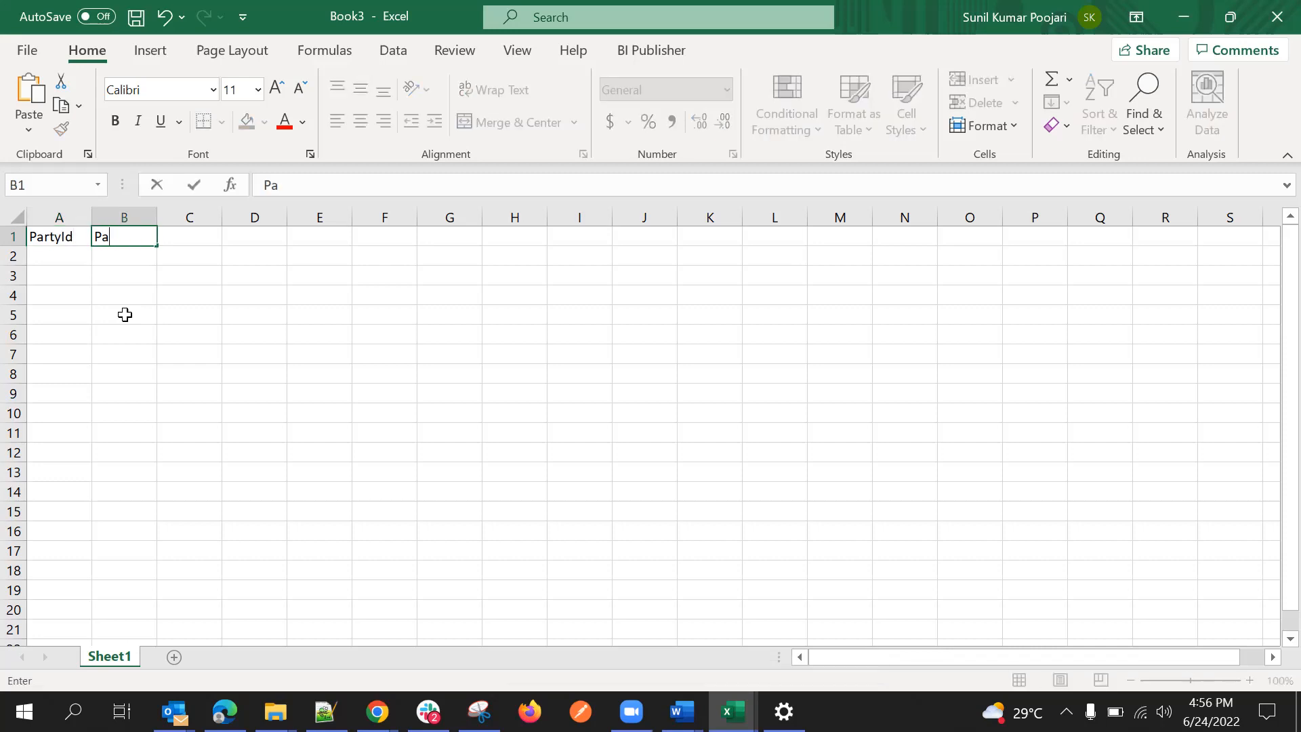
text(rtyName)
Fill cells A2 to A5 under PartyId with four sample party ID numbers.
click(56, 254)
text(1)
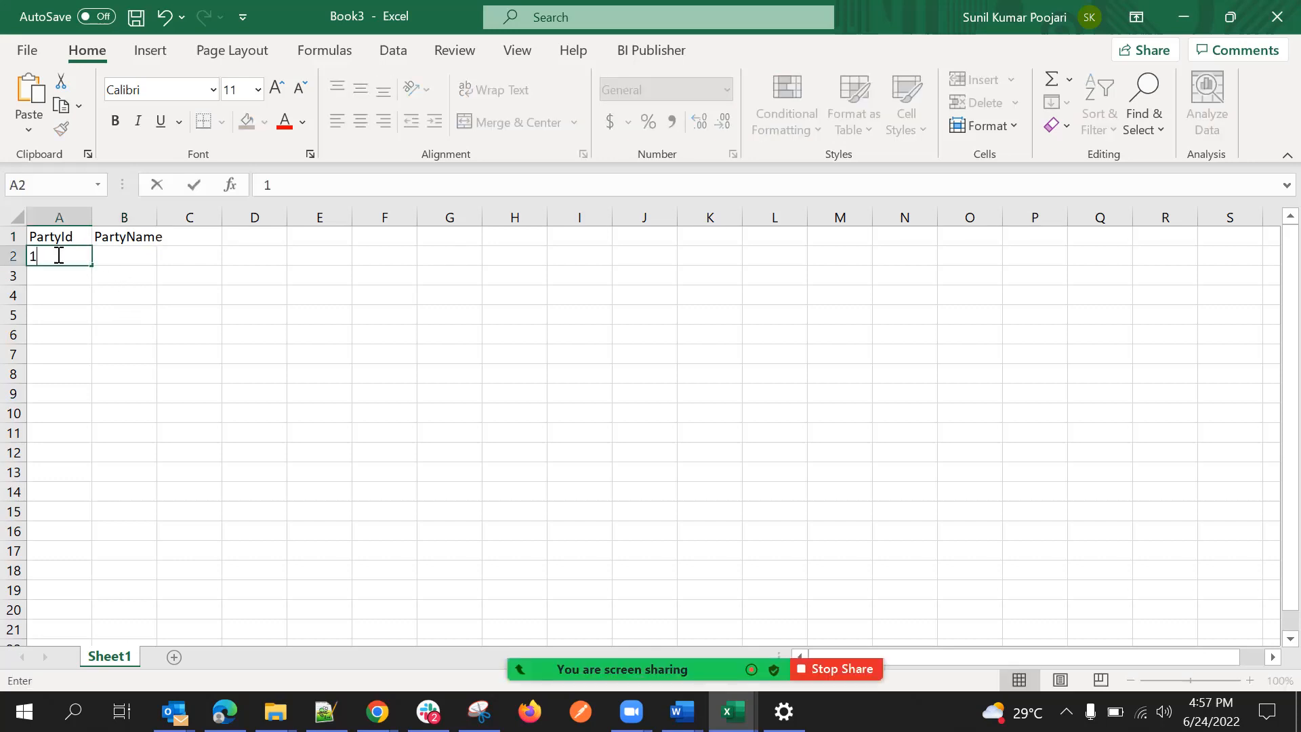
text(2345678)
click(50, 271)
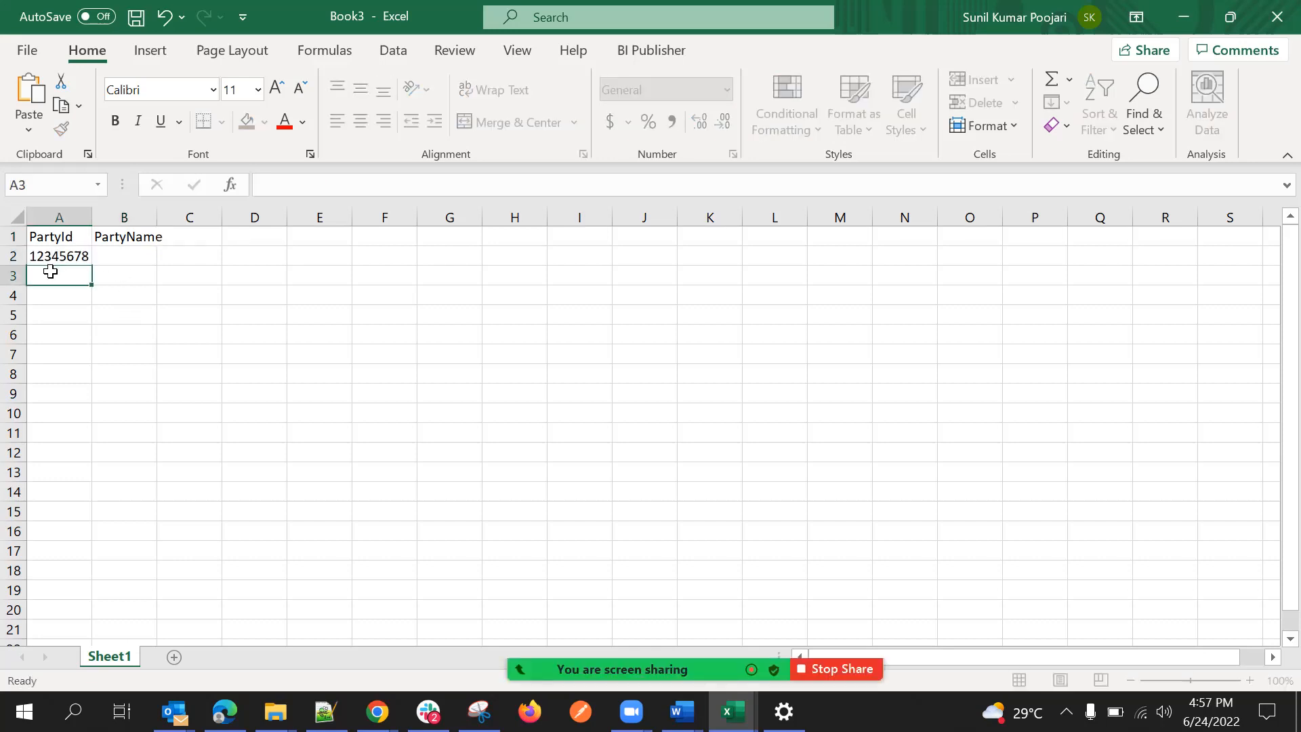
text(987654)
click(65, 295)
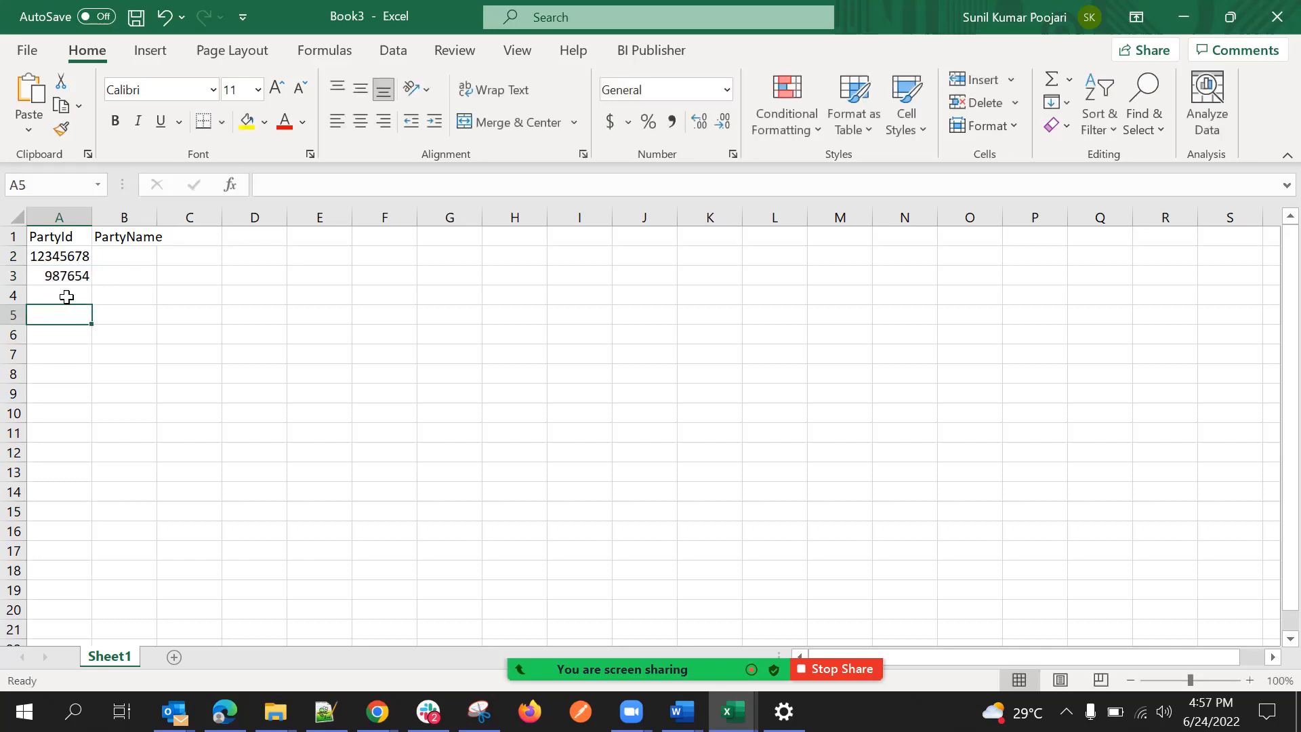
text(34567)
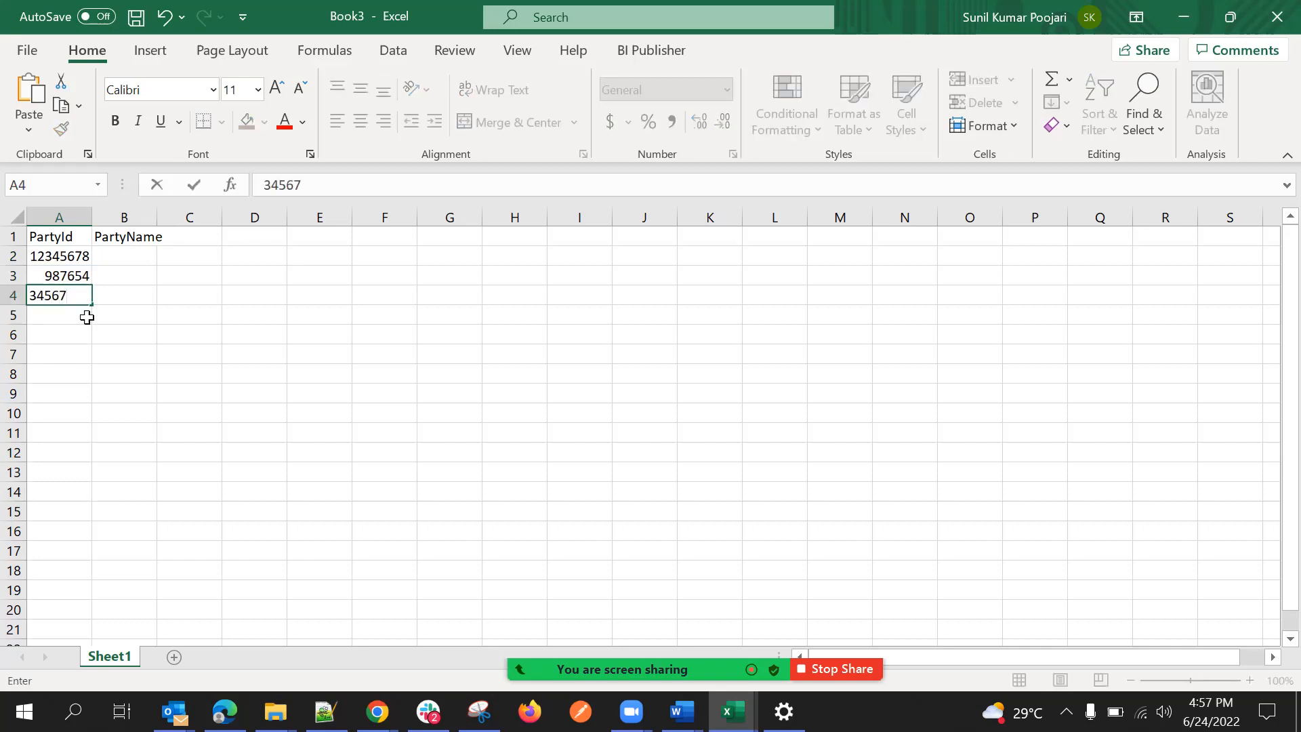
click(88, 316)
text(322456)
Enter Test 1 in B2 and fill the series down to Test 4 in B5.
click(125, 256)
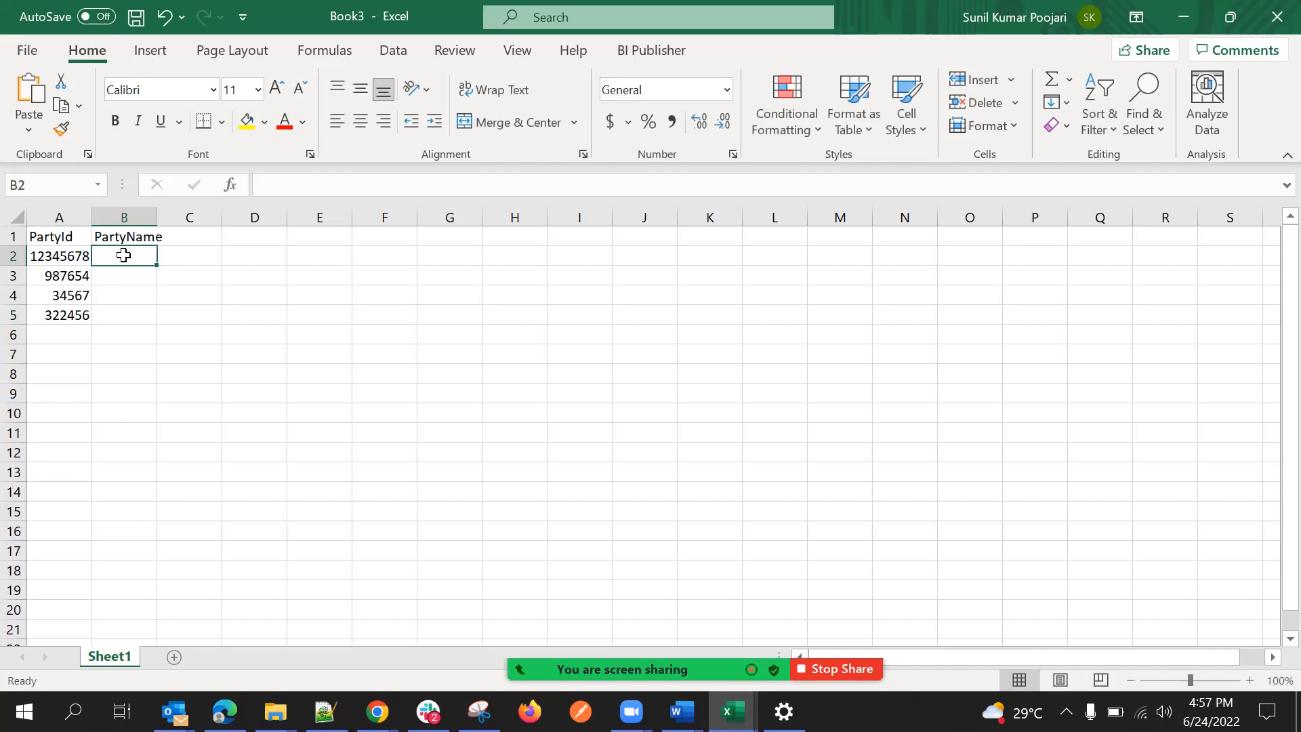
text(Test 1)
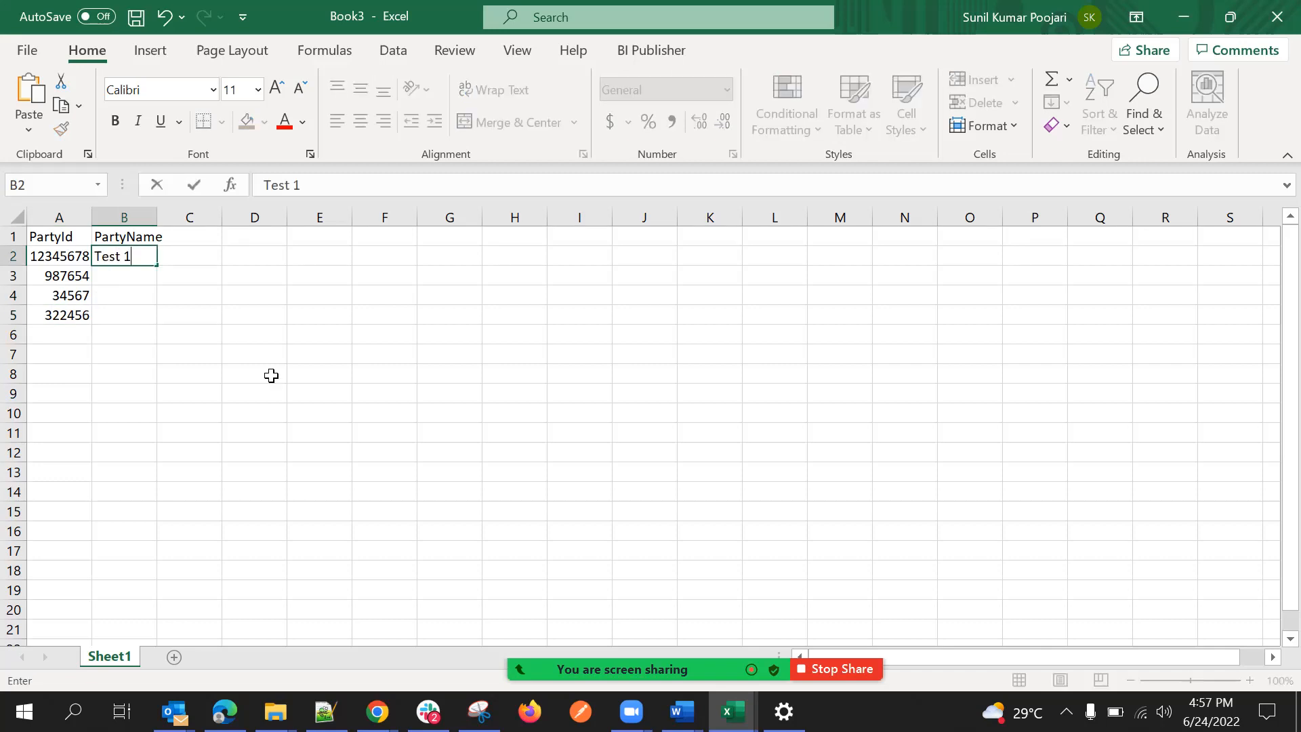
key(Return)
click(154, 261)
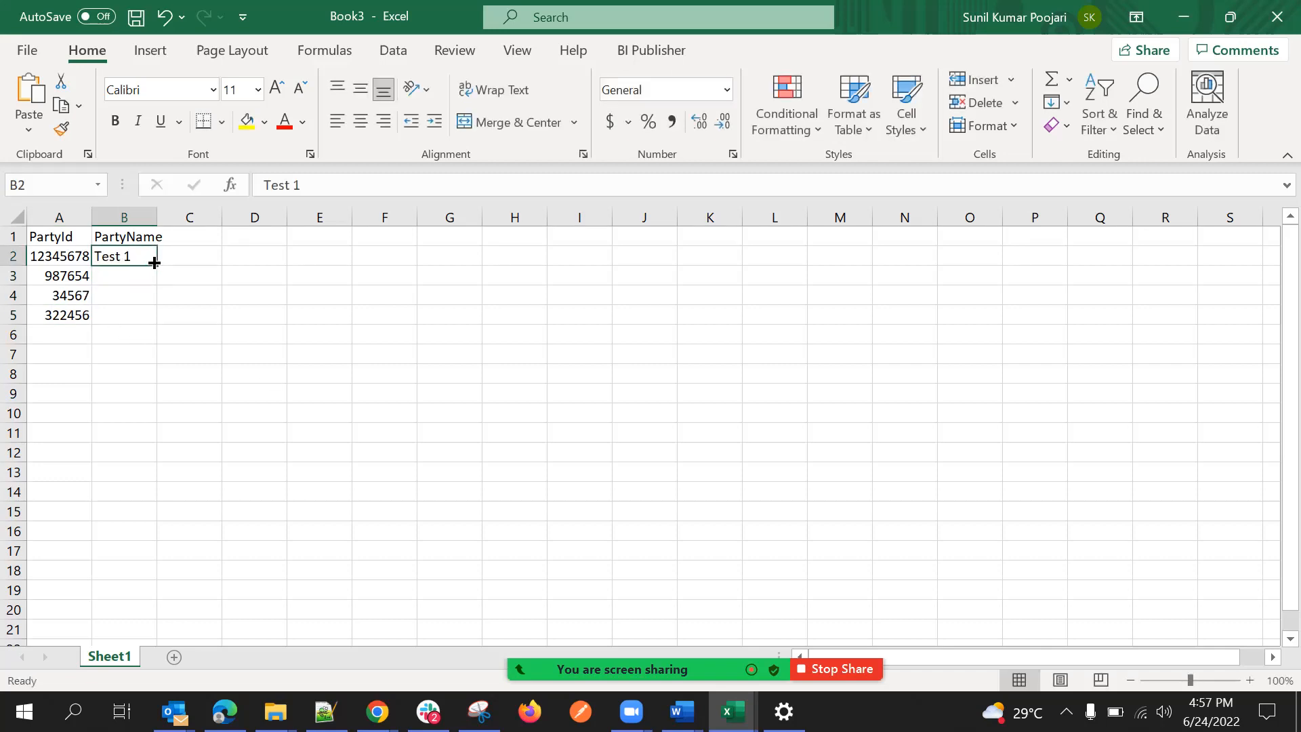
drag(157, 265, 157, 320)
click(199, 316)
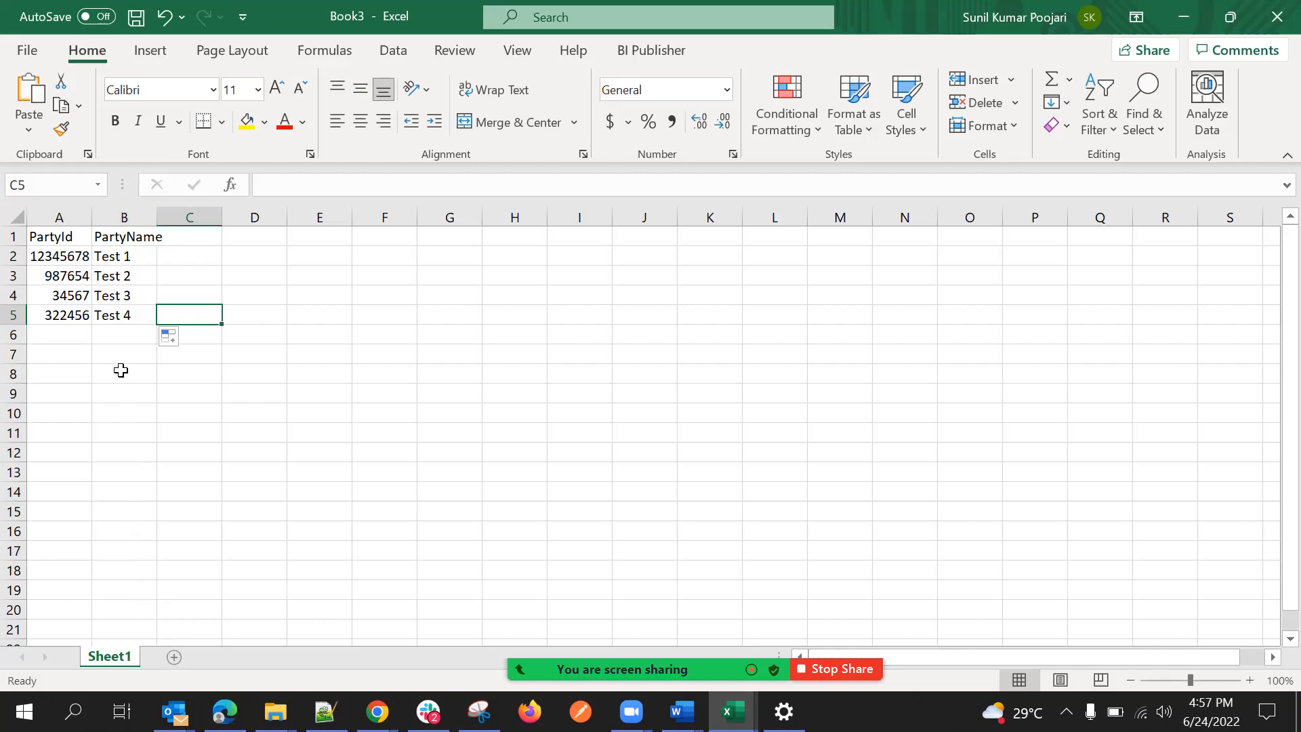
drag(64, 234, 78, 310)
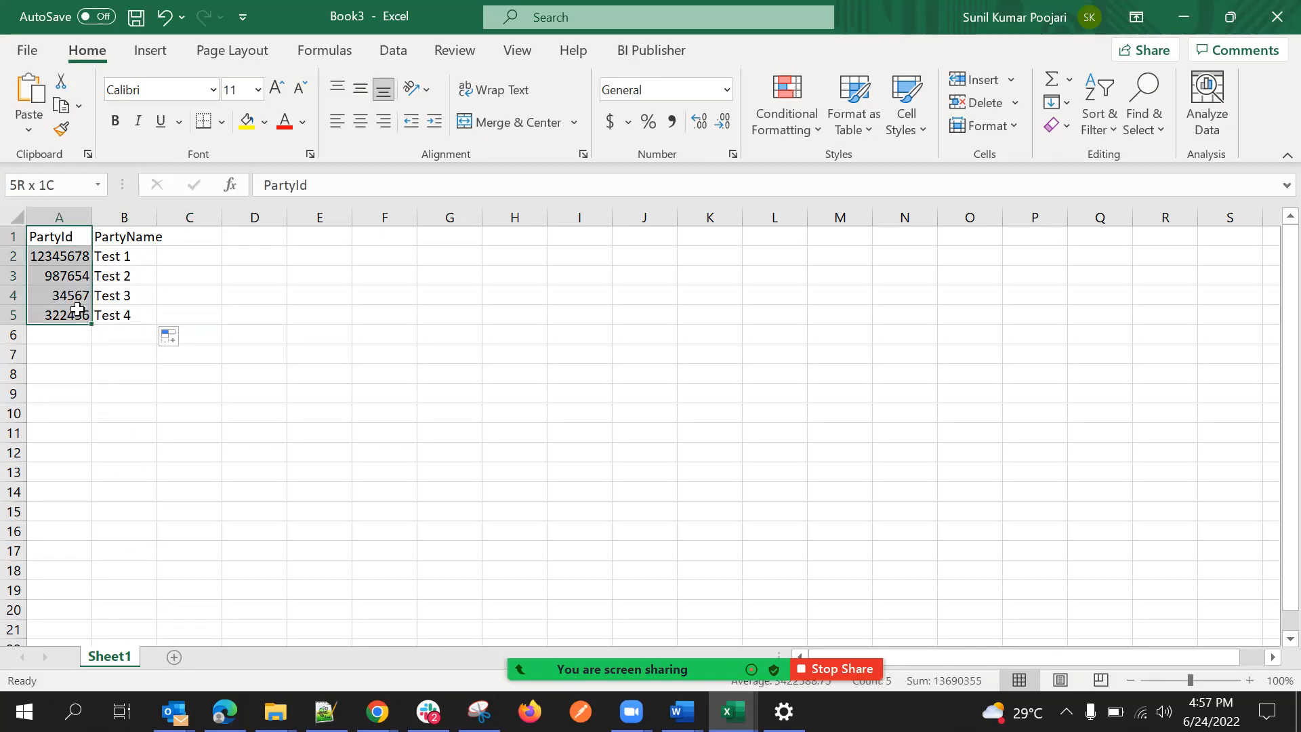
key(ctrl+c)
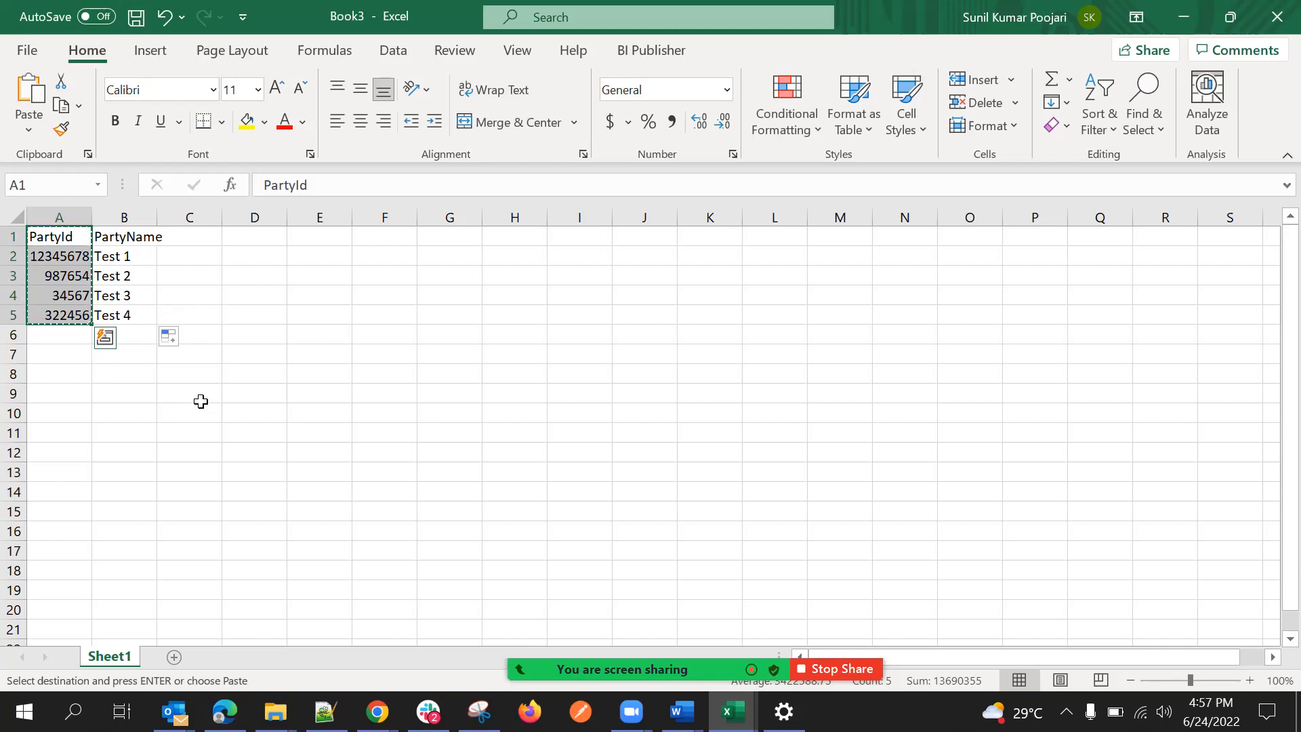
click(168, 270)
drag(54, 237, 128, 311)
click(204, 298)
click(85, 244)
drag(84, 244, 128, 313)
click(251, 332)
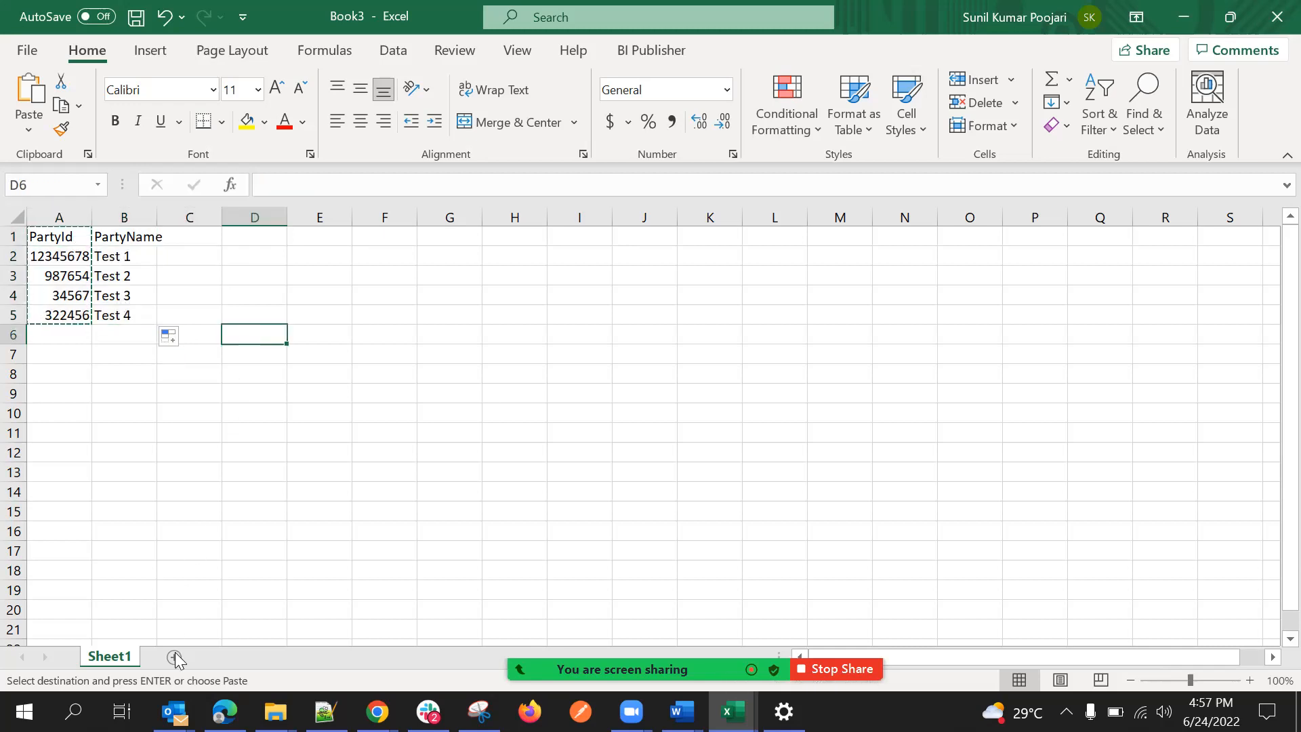
Add Sheet2, copy the PartyName column from Sheet1 into its column A, and fit the column width.
click(174, 657)
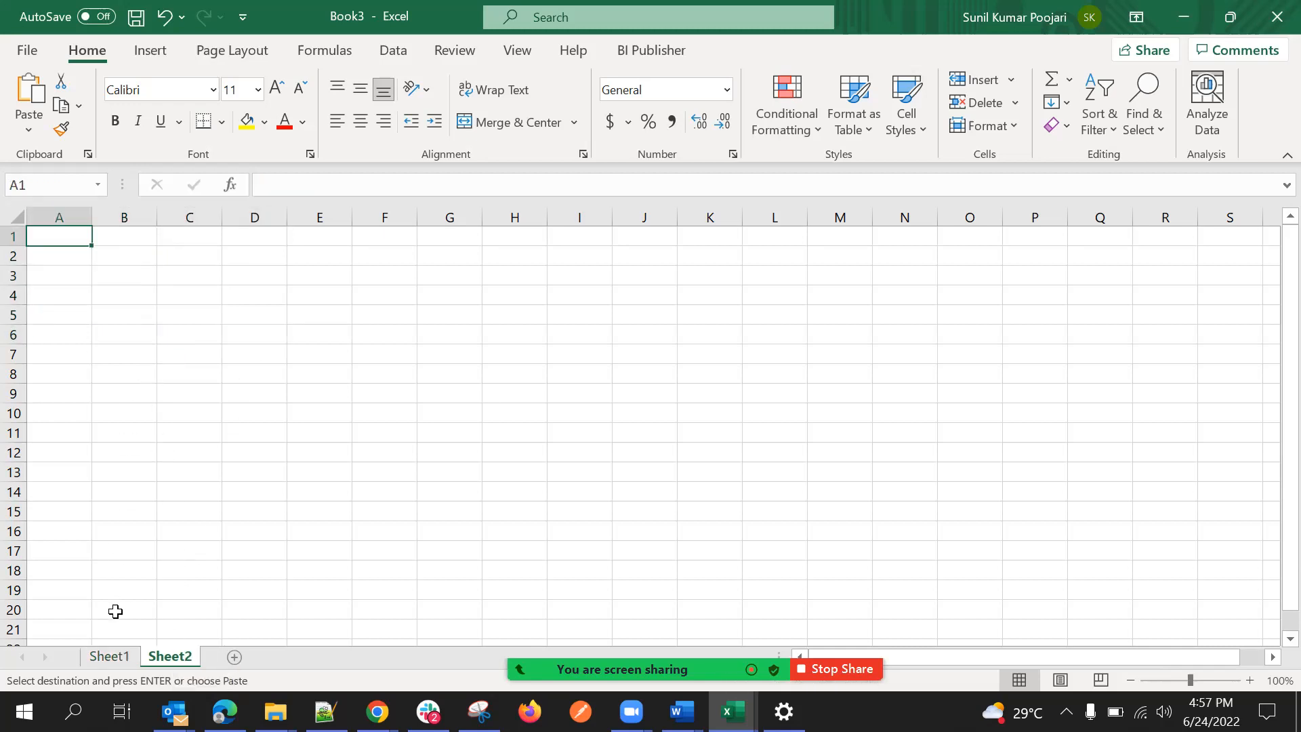
click(122, 657)
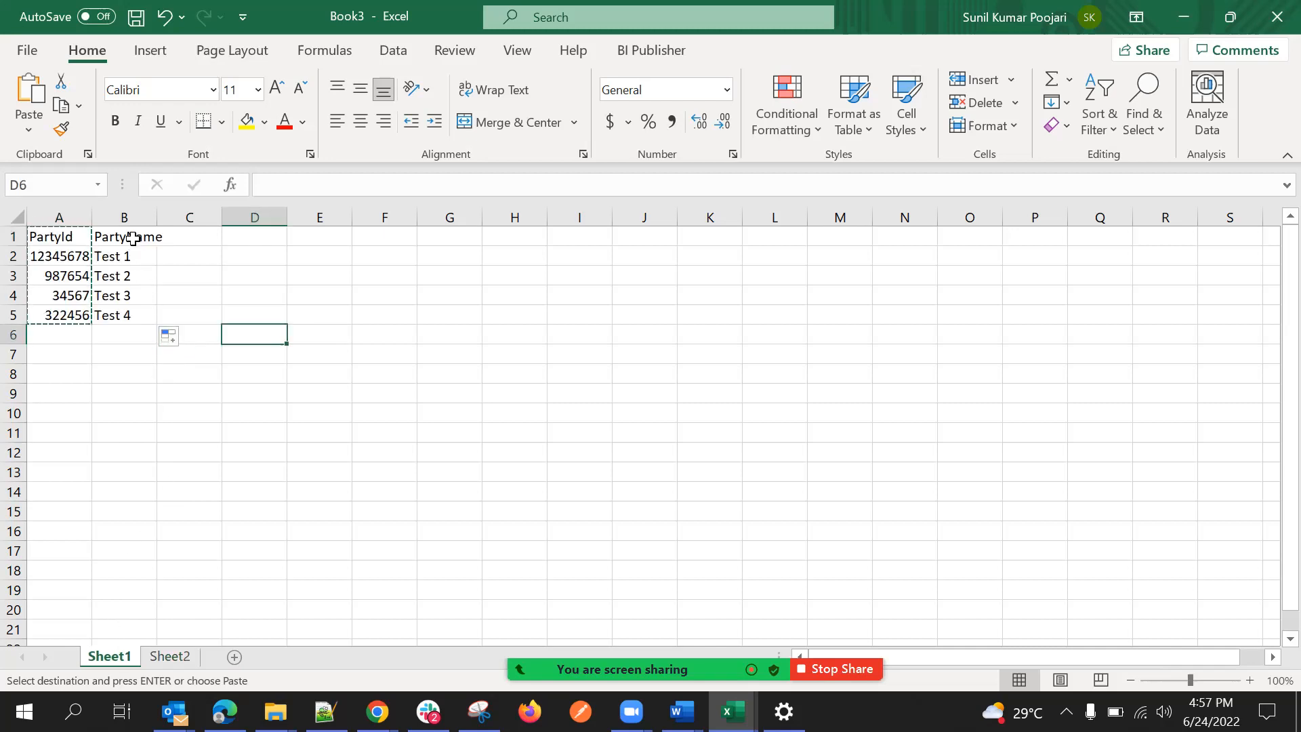
drag(134, 236, 125, 315)
key(ctrl+c)
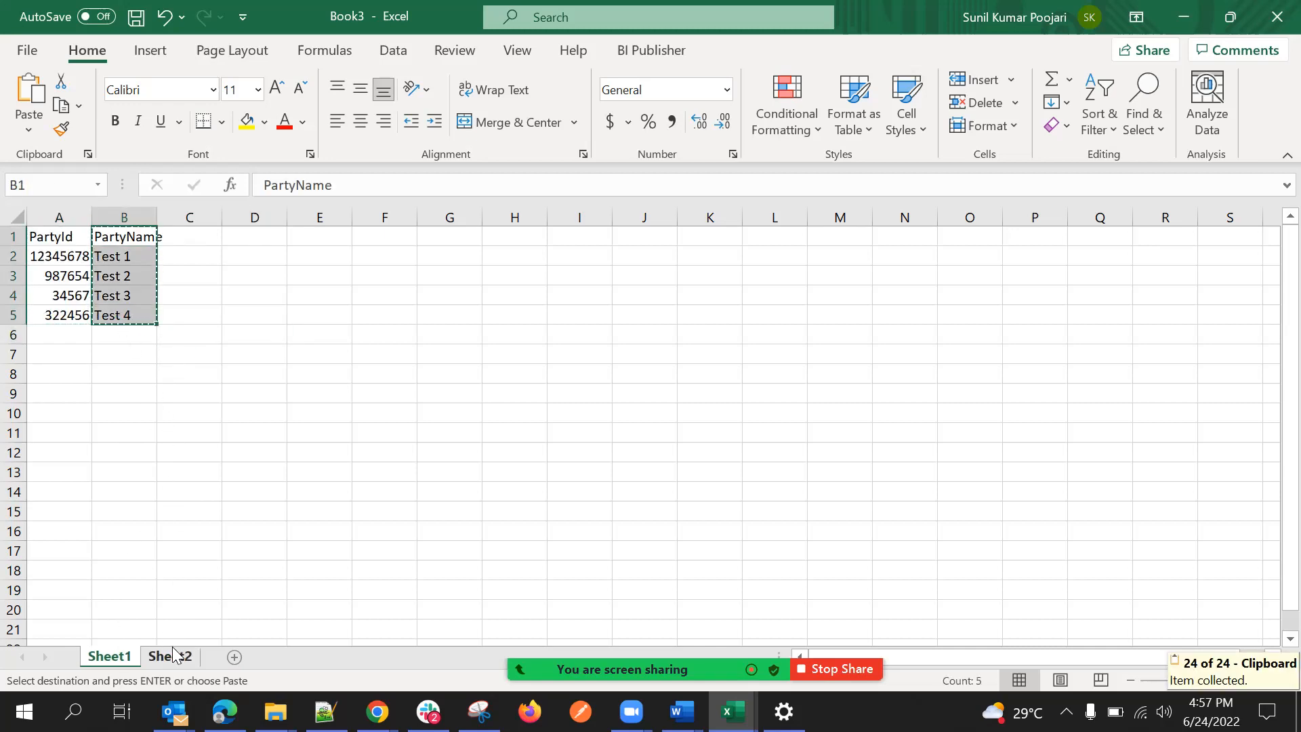
click(169, 656)
key(ctrl+v)
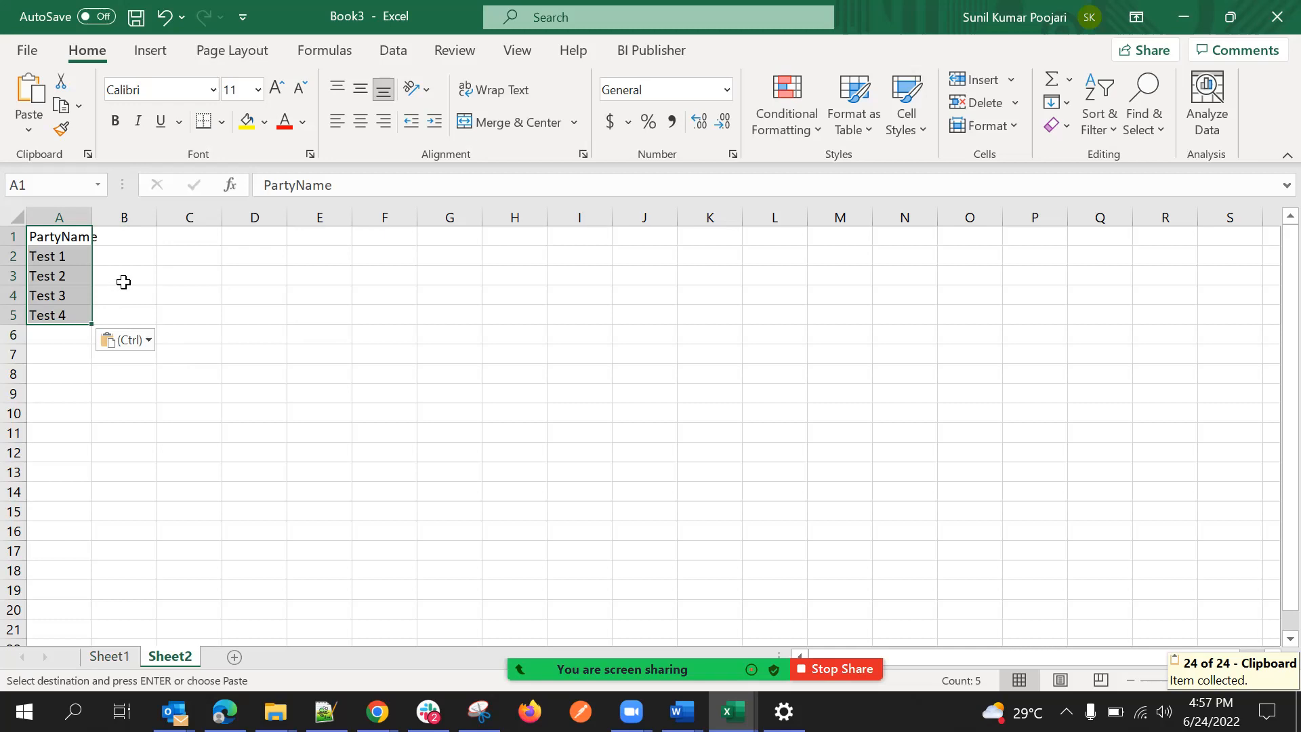
double_click(97, 214)
Enter the headers PartyTyps in B1 and Custom_c in C1 on Sheet2.
click(113, 236)
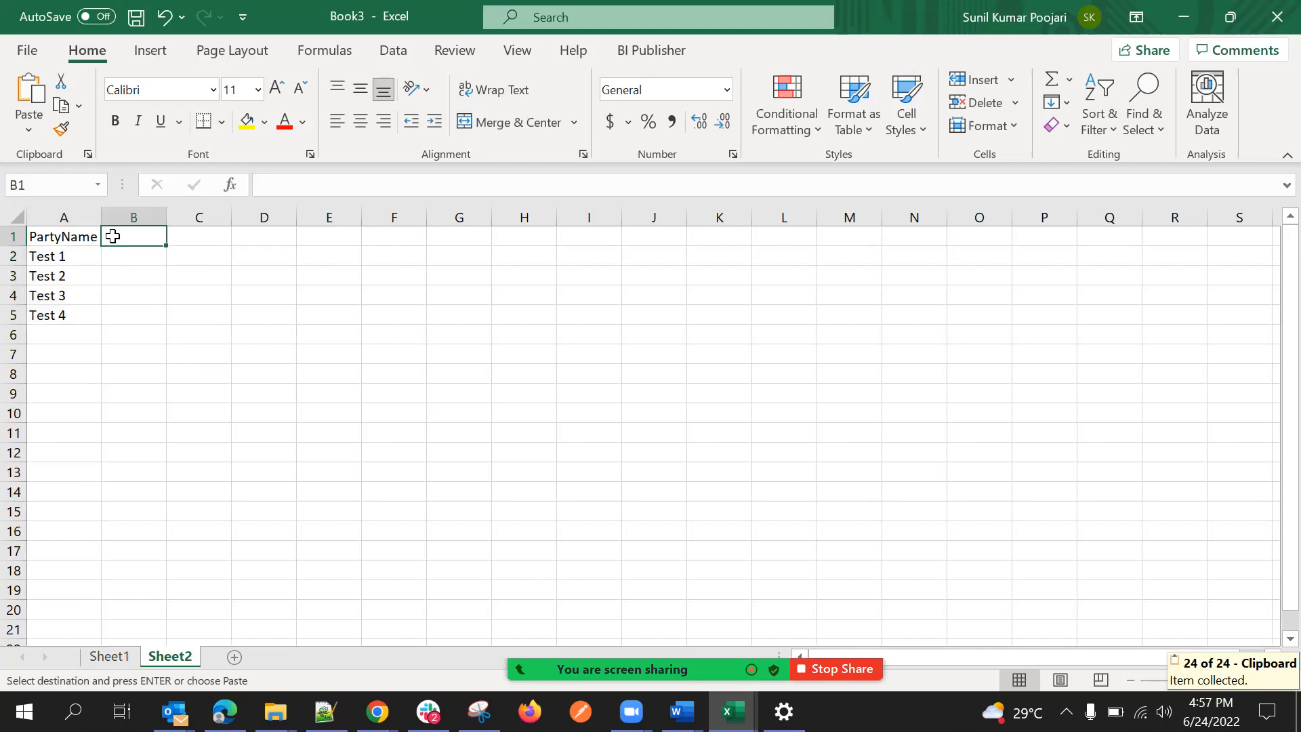
text(Party)
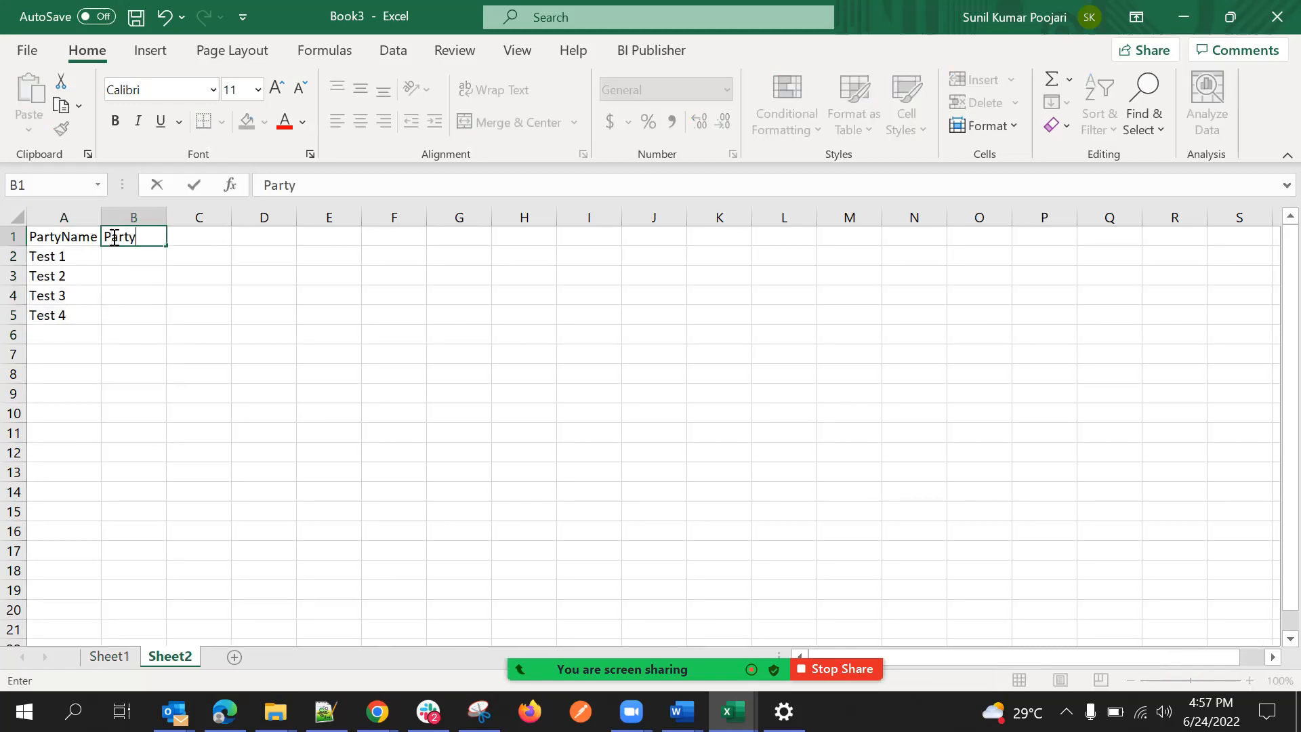
text(Typs)
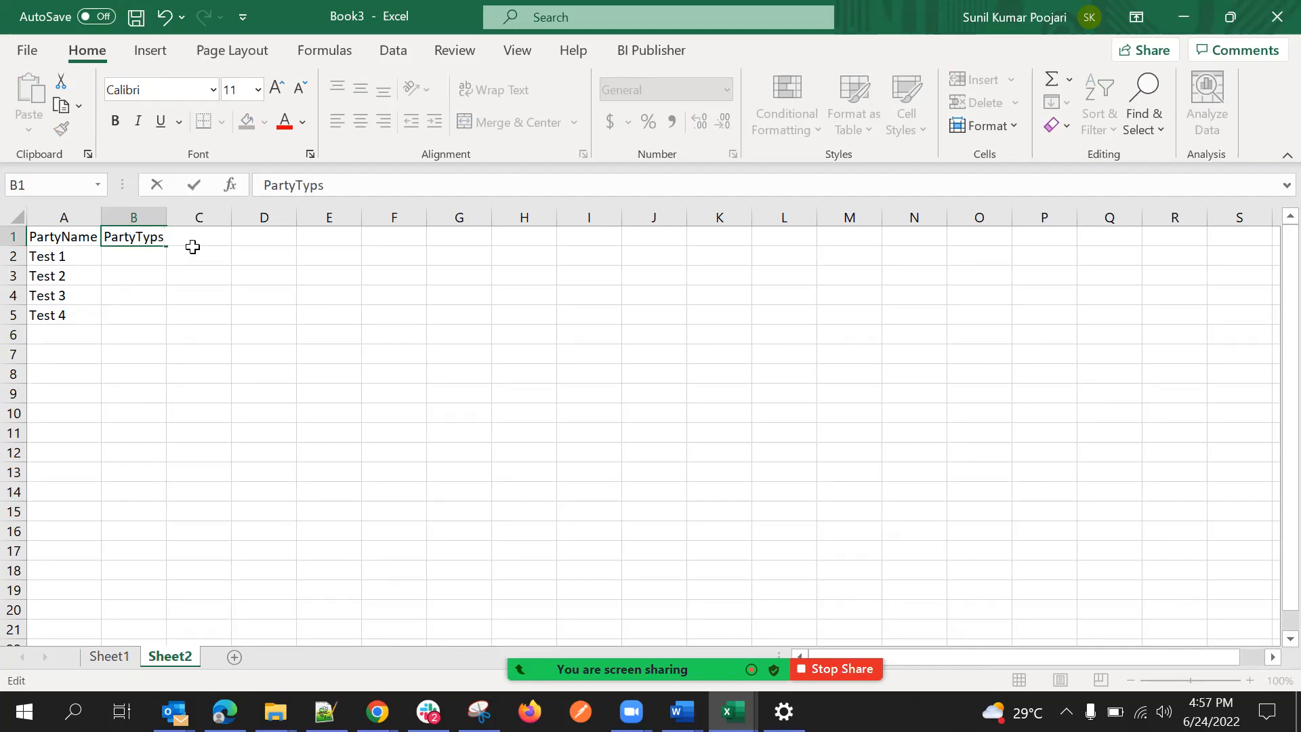
click(196, 242)
text(Custom_c)
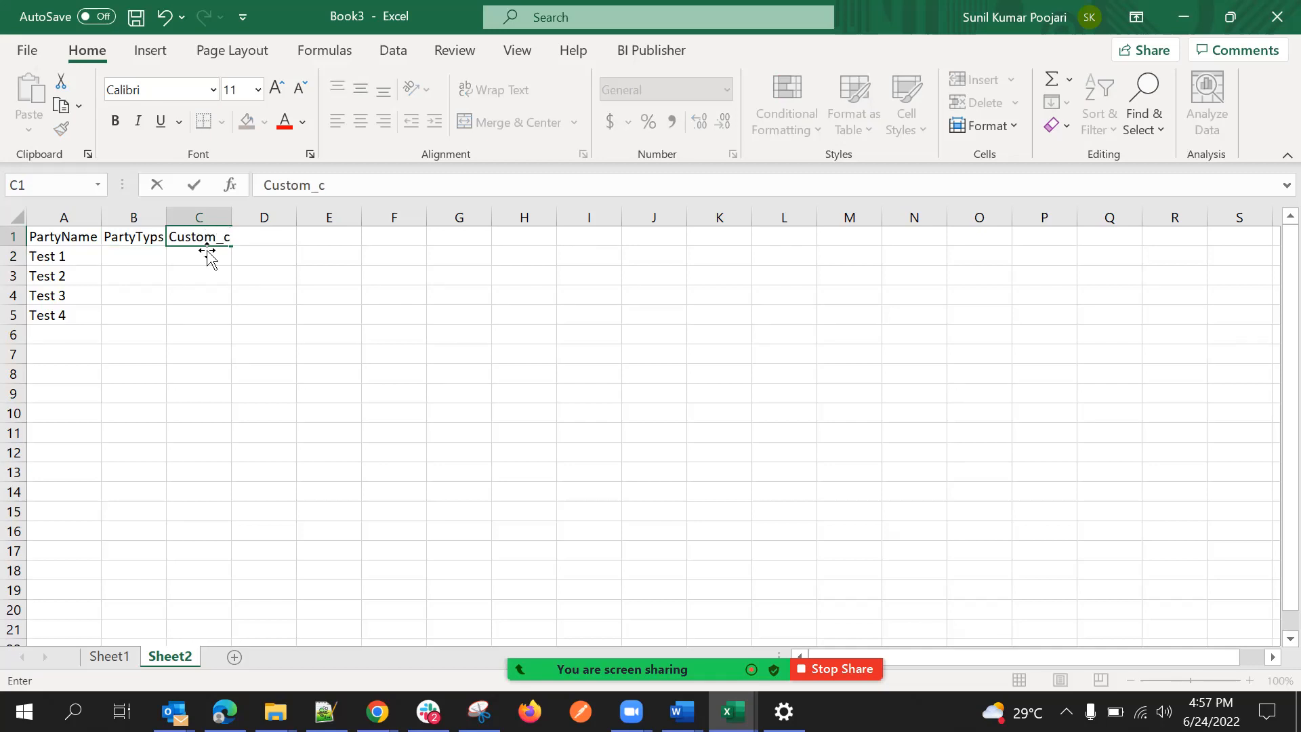
click(214, 253)
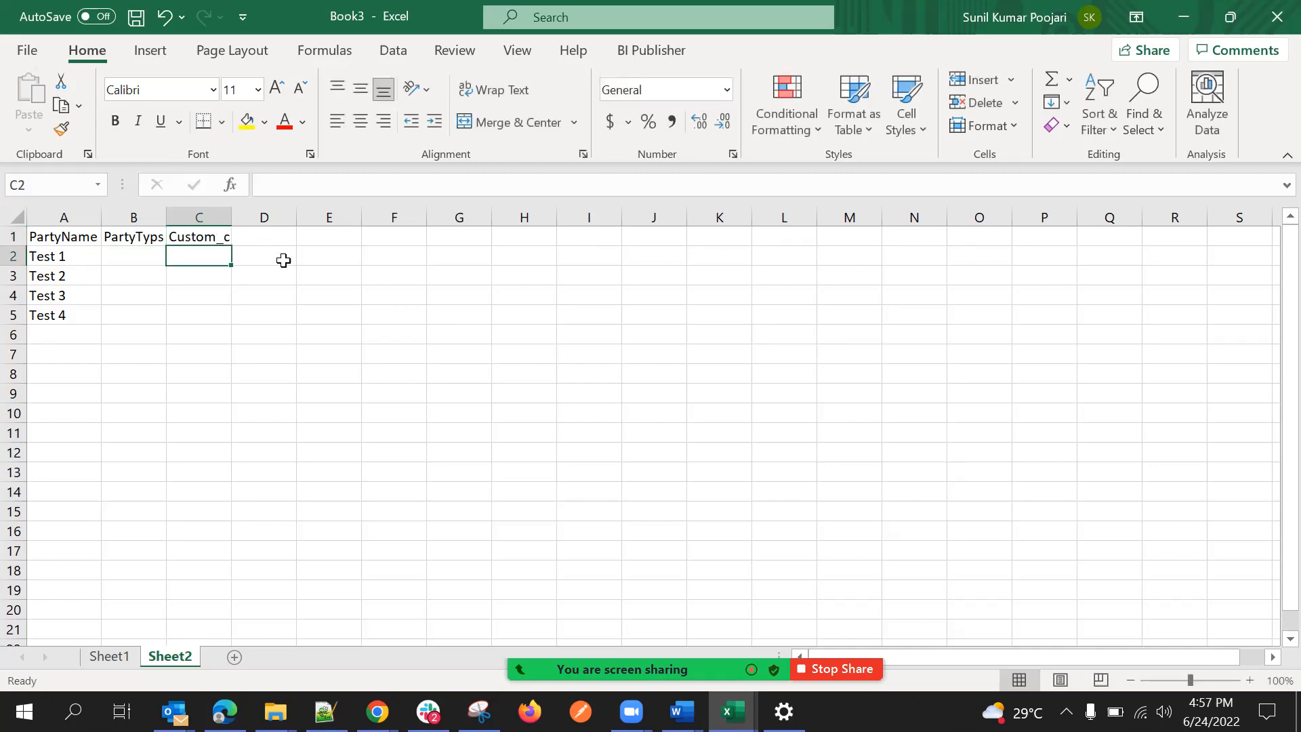
Enter Org in B2 on Sheet2 and fill it down to B5.
click(147, 255)
text(Org)
click(129, 278)
click(148, 259)
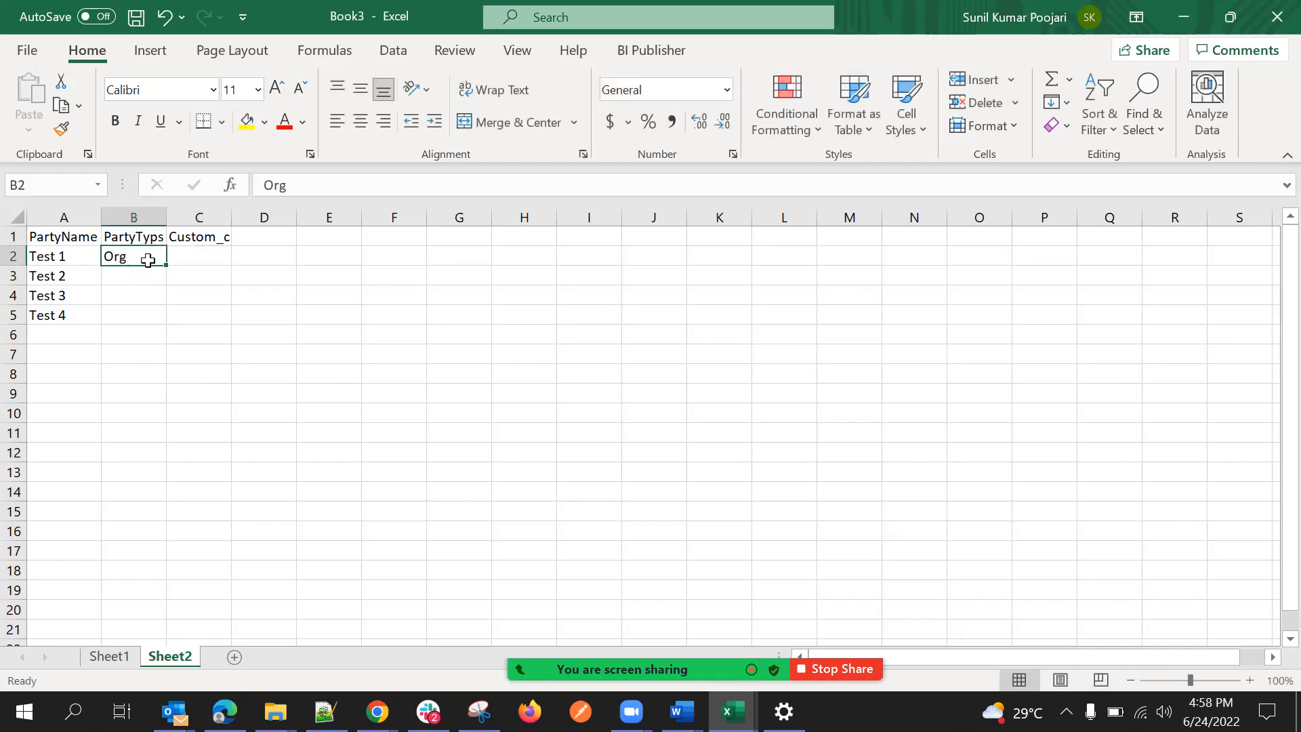
double_click(168, 267)
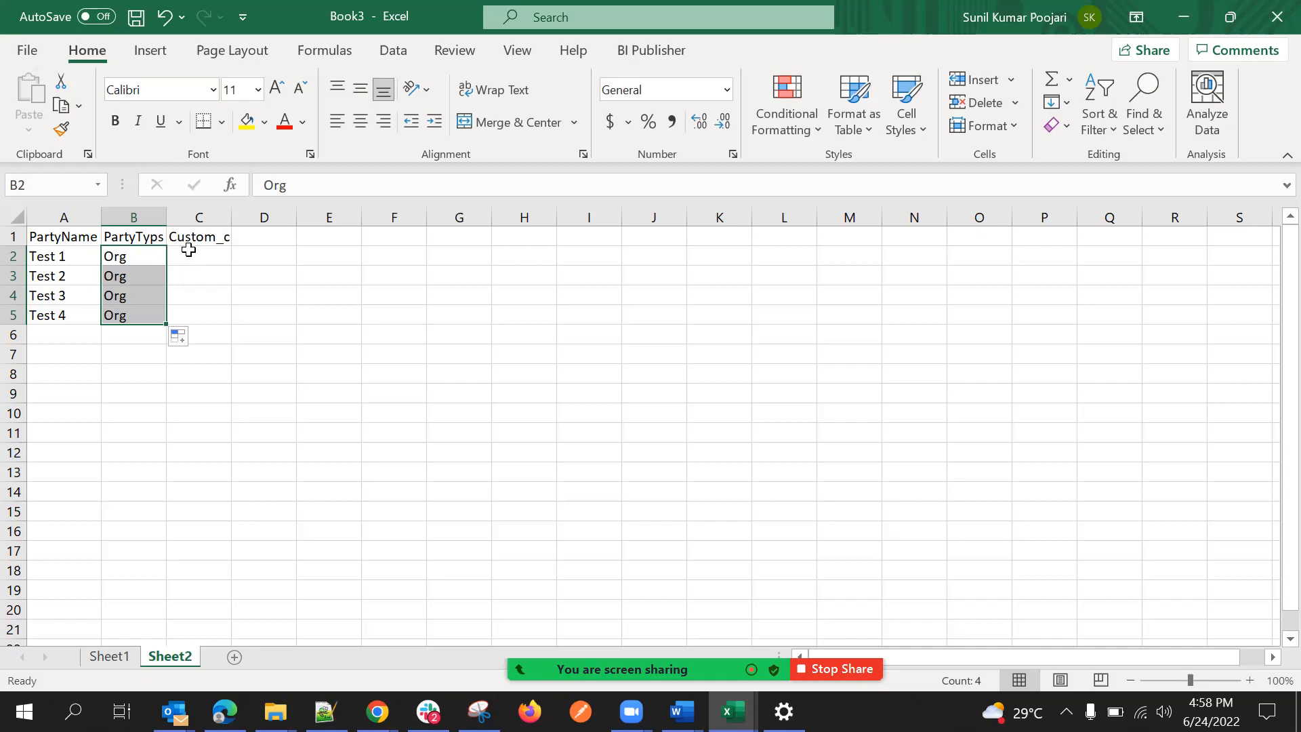
Enter ertyu in C2 under Custom_c and fill it down to C5.
click(186, 256)
double_click(186, 256)
text(ertyu)
click(219, 288)
click(220, 260)
drag(232, 270, 234, 323)
click(183, 392)
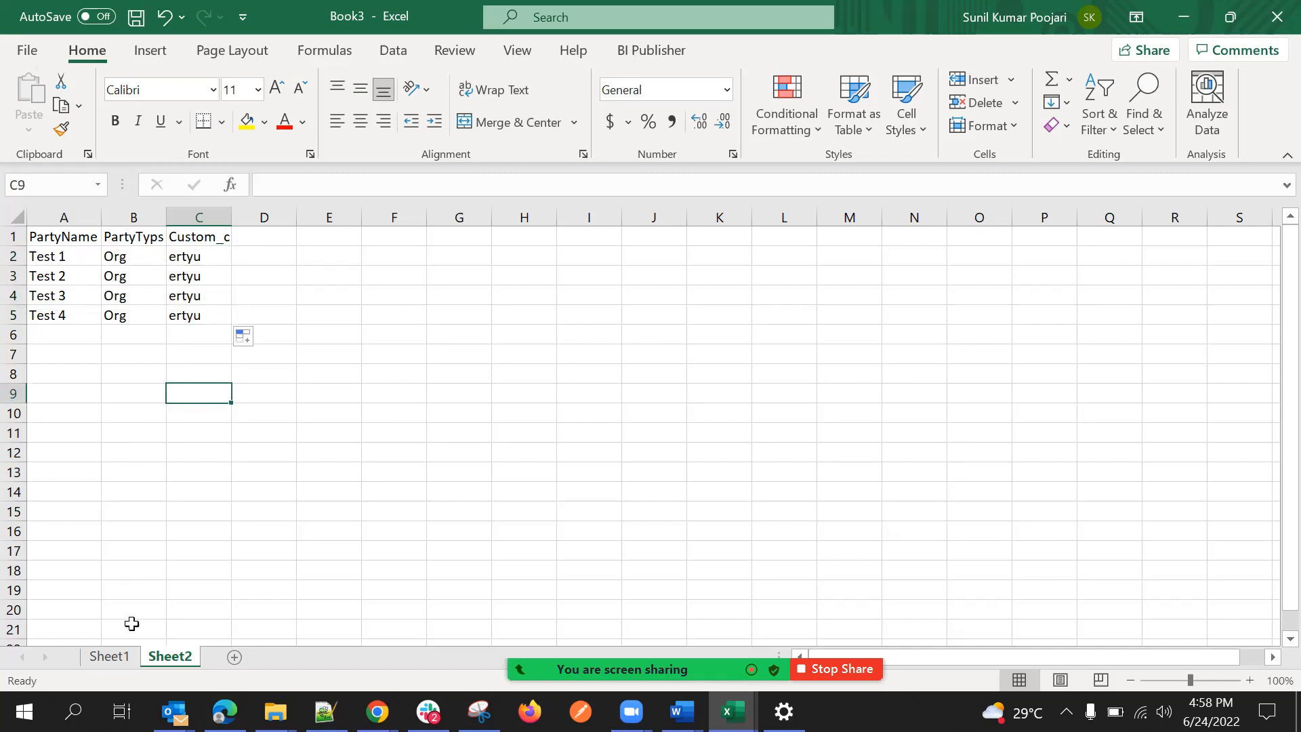
Add the header PartyType in C1 on Sheet1.
click(110, 657)
click(88, 334)
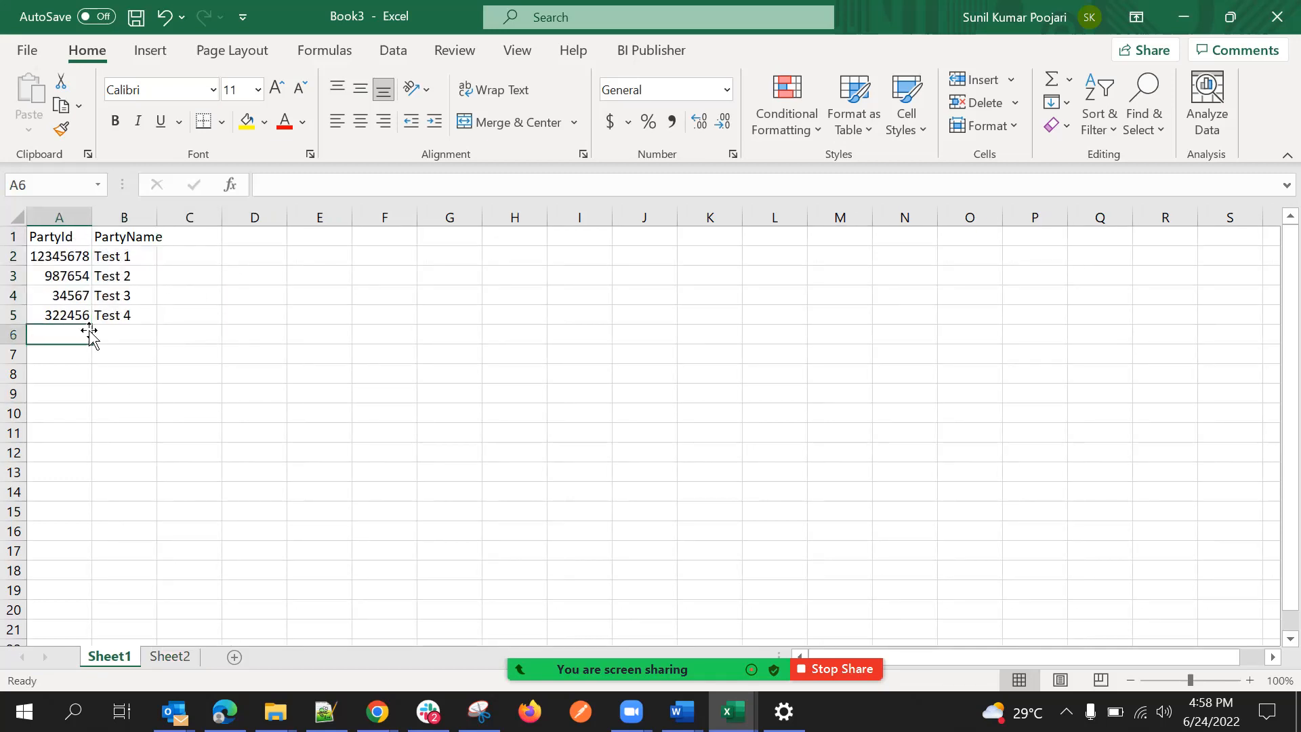
click(174, 237)
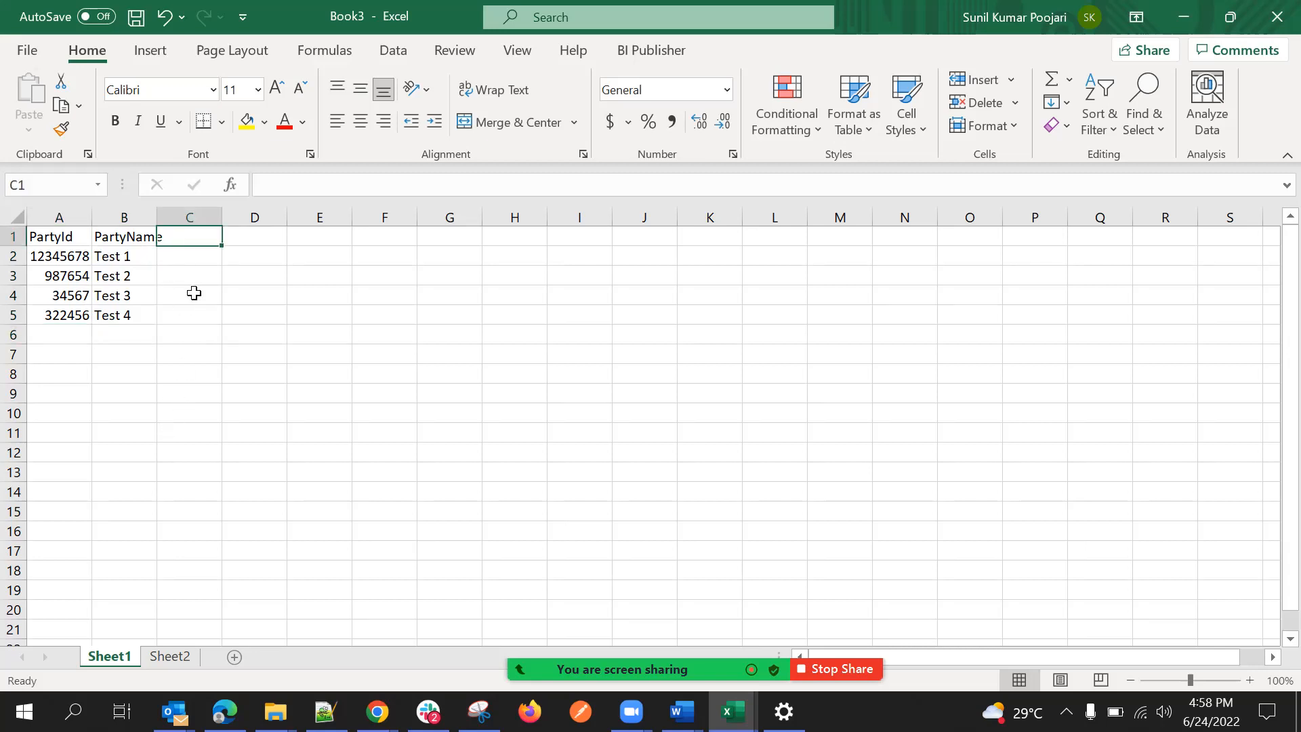
text(PartyTye)
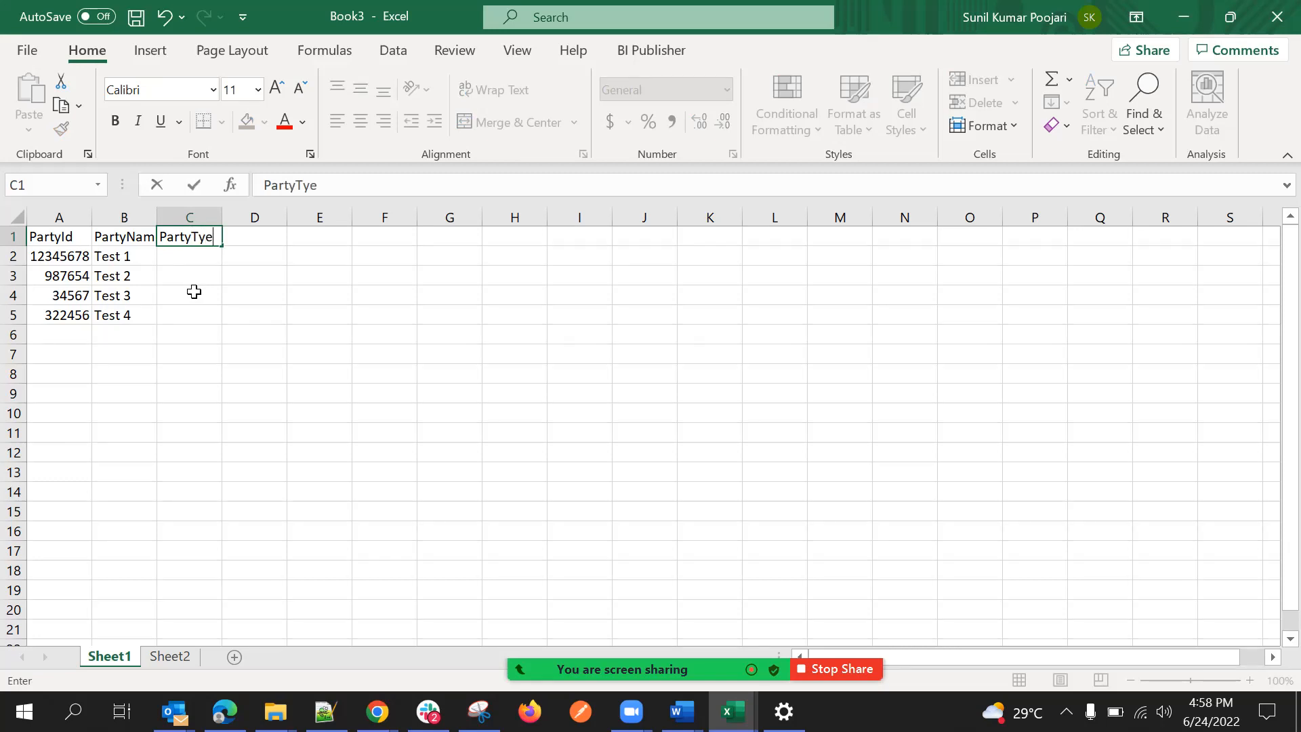
key(BackSpace)
text(pe)
Enter Org in C2 on Sheet1 and fill it down to C5.
click(187, 256)
text(Org)
key(Return)
click(196, 256)
drag(221, 266, 230, 328)
Copy the PartyType column C1:C5 from Sheet1 over B1:B5 on Sheet2.
drag(189, 238, 193, 315)
key(ctrl+c)
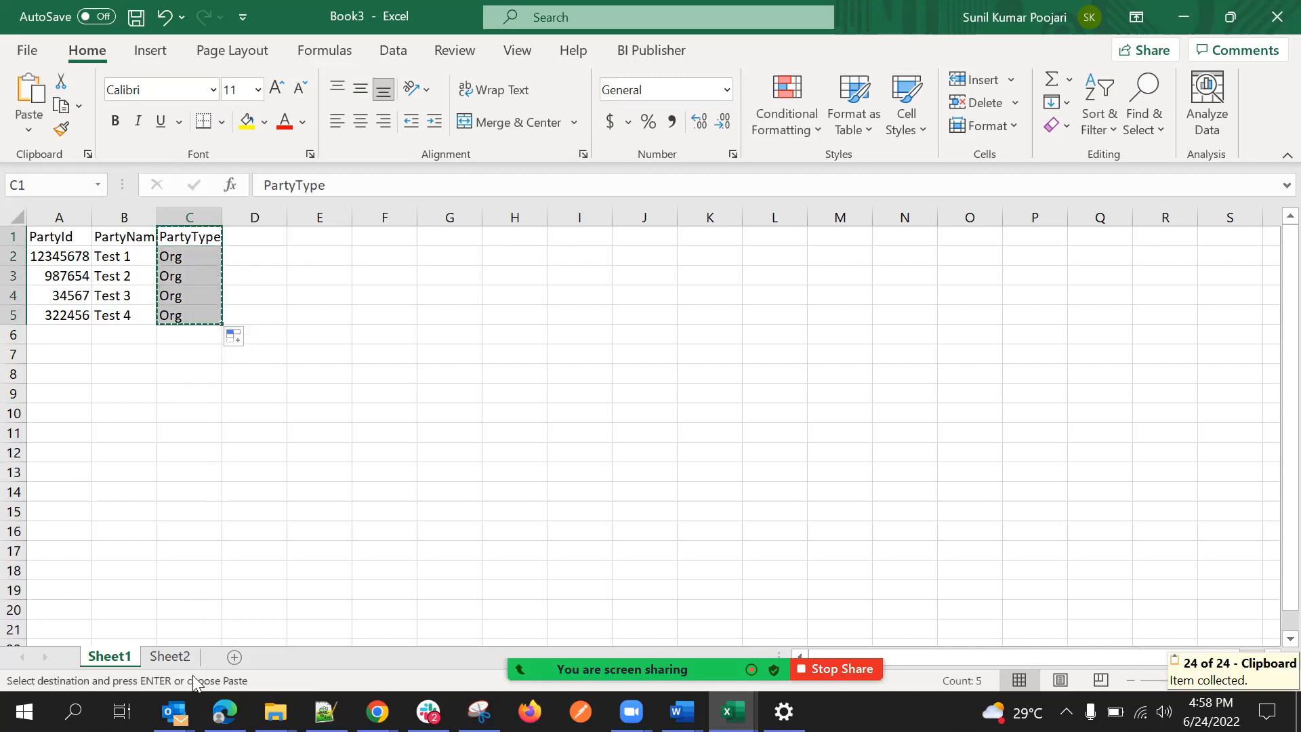
click(170, 656)
click(151, 237)
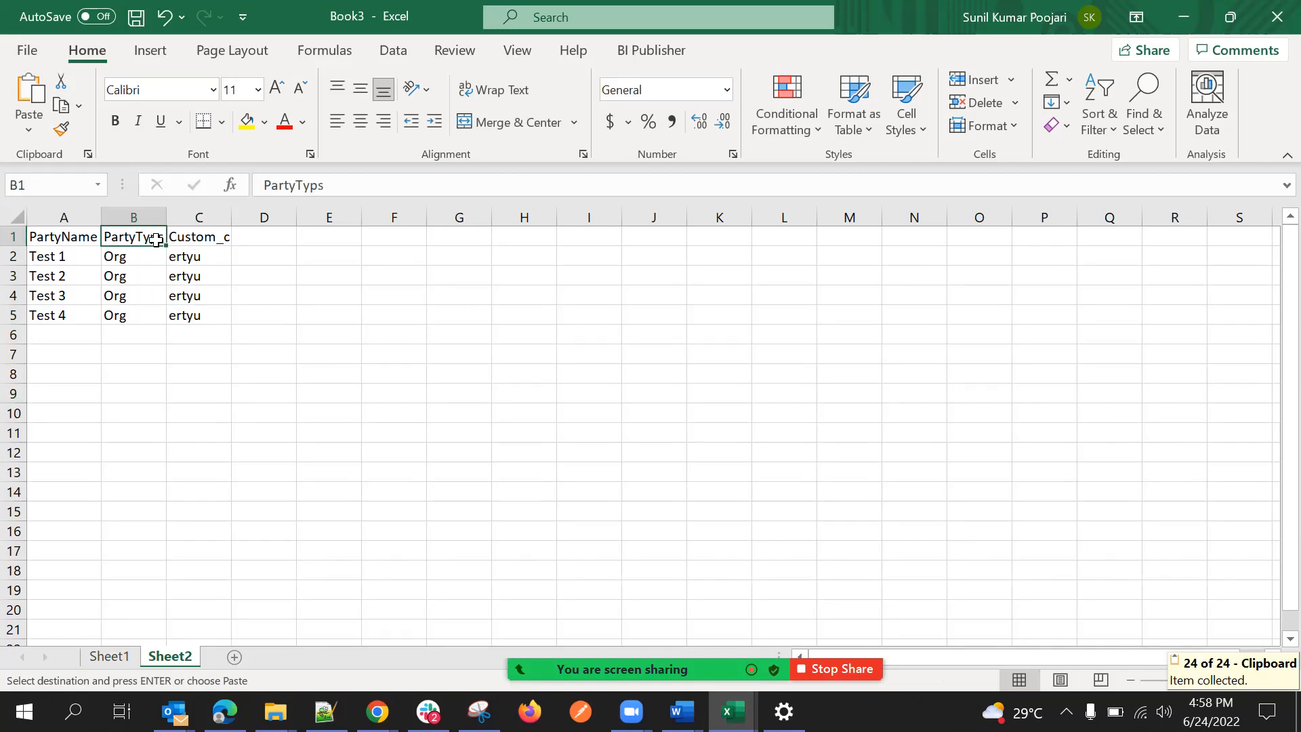
key(ctrl+v)
click(175, 403)
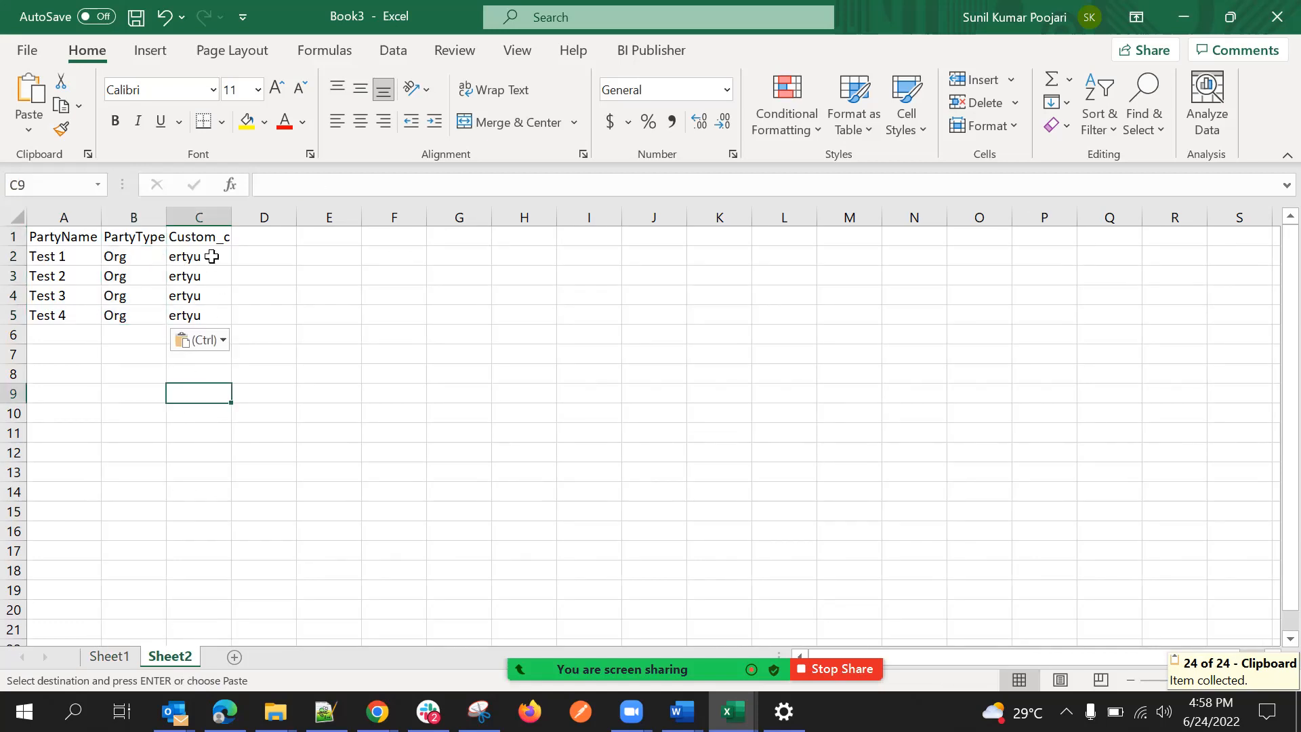
click(222, 275)
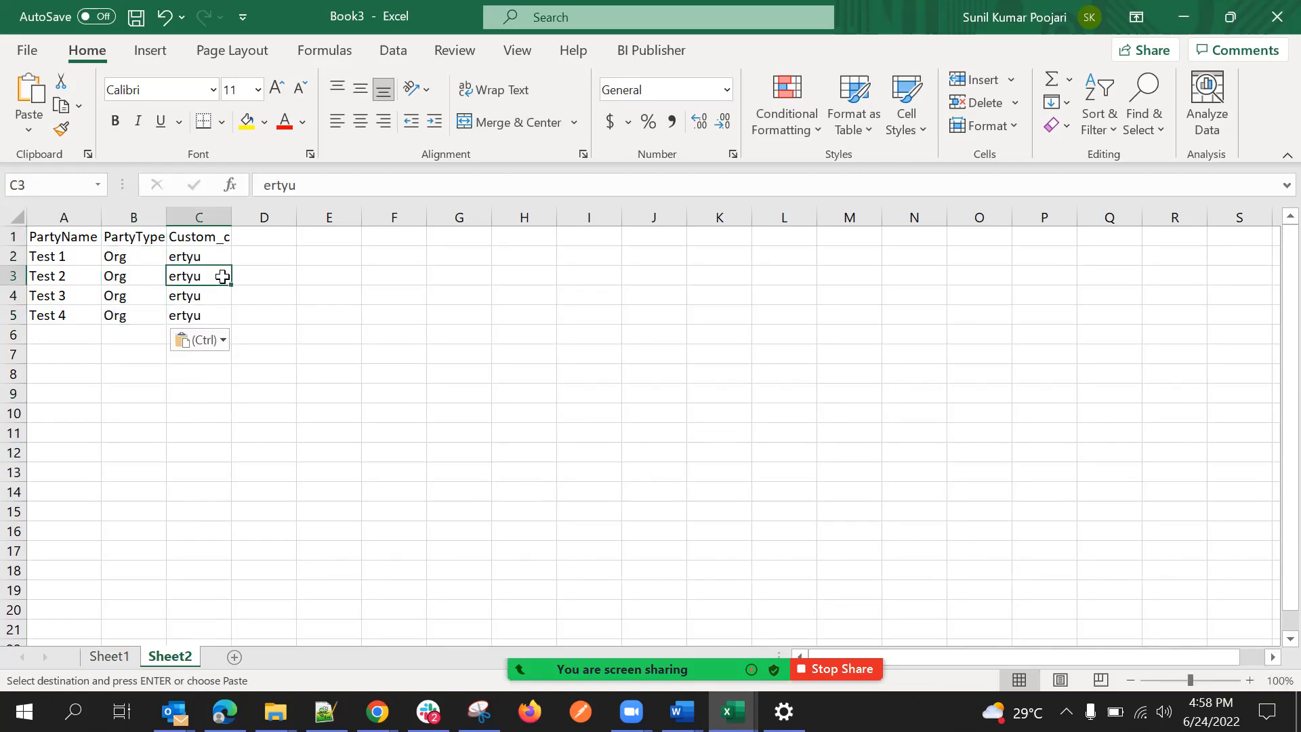
click(373, 315)
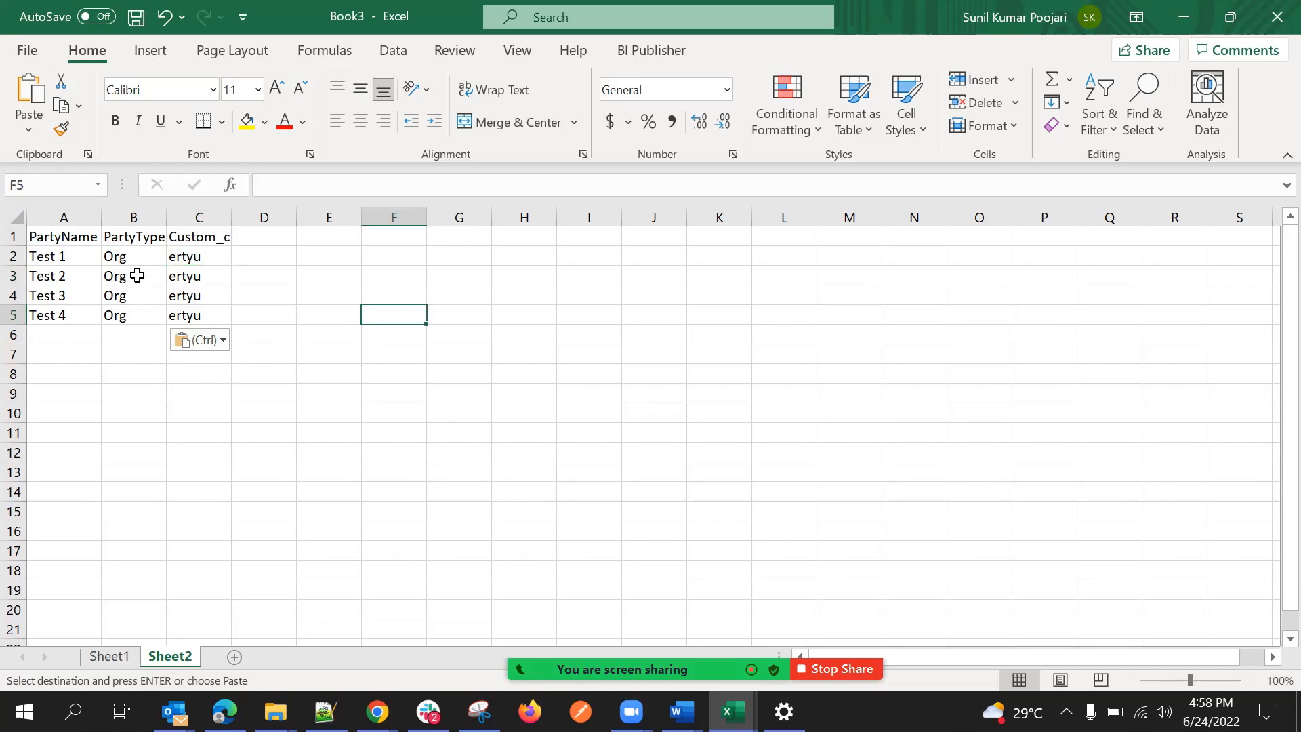
click(138, 315)
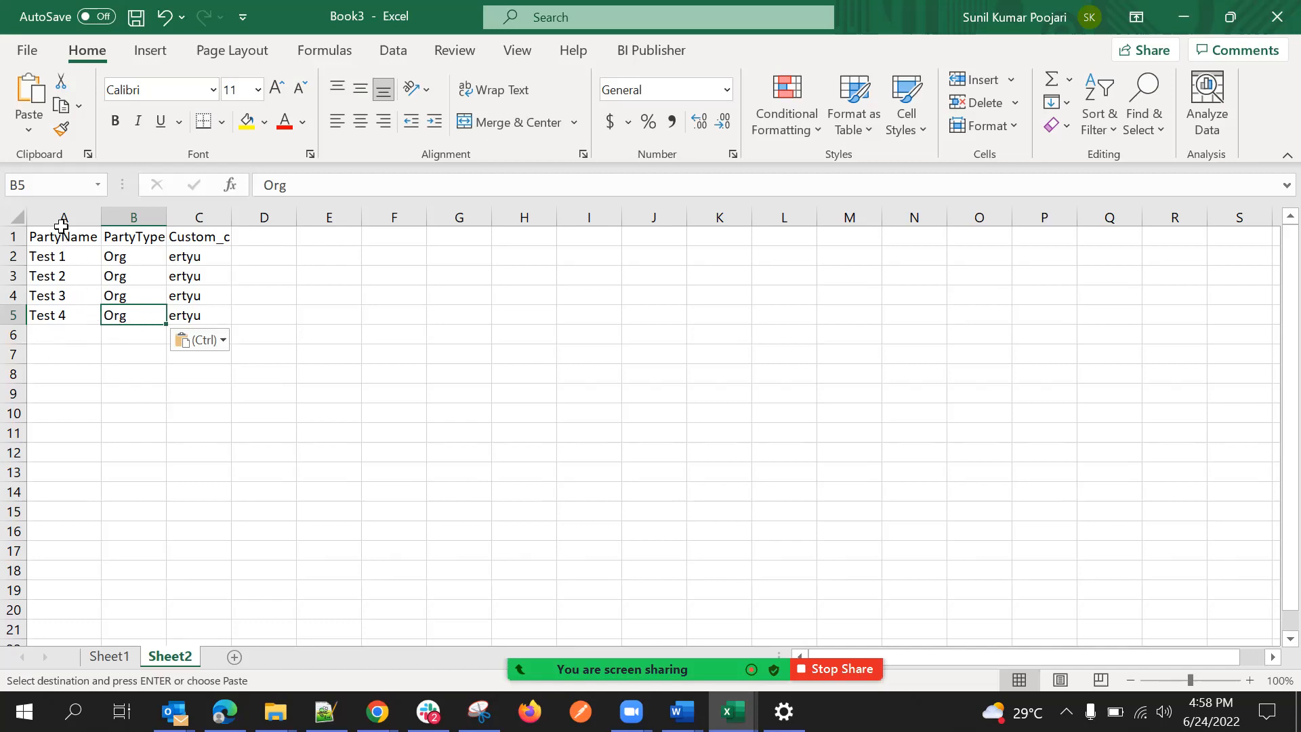
drag(58, 230, 70, 317)
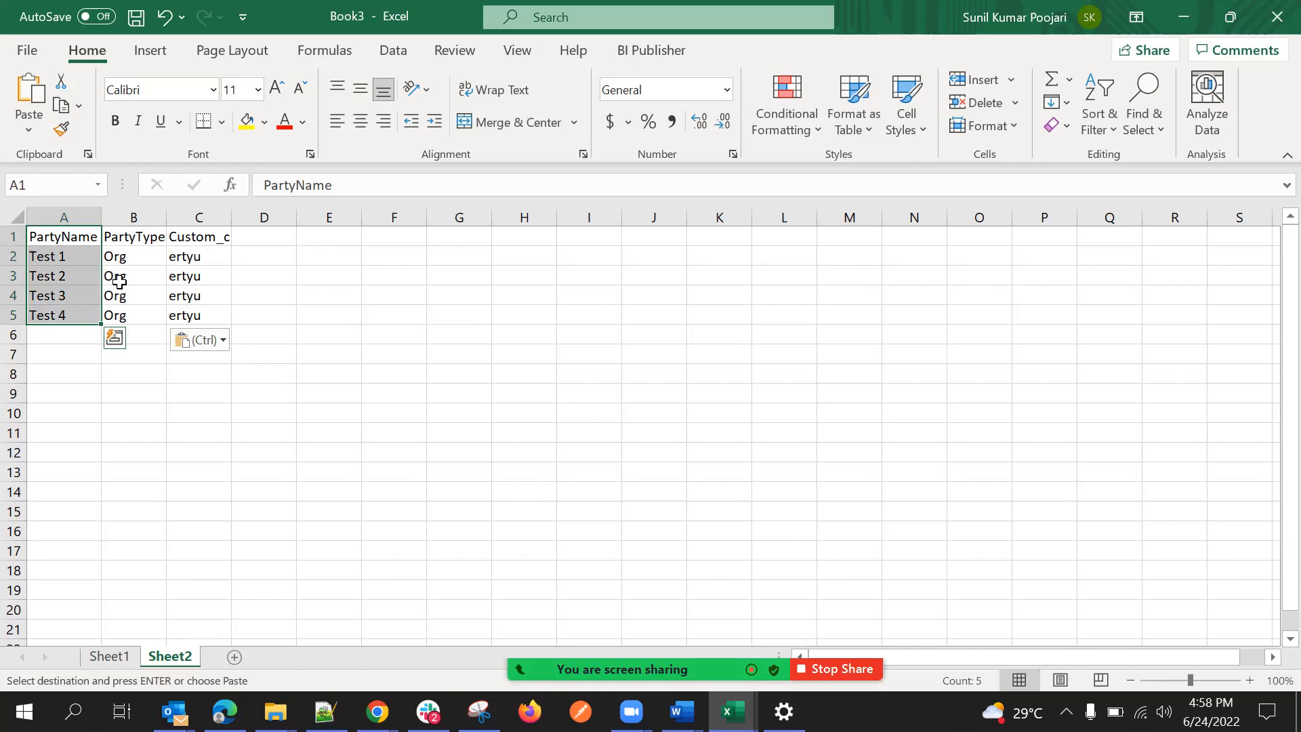
click(118, 278)
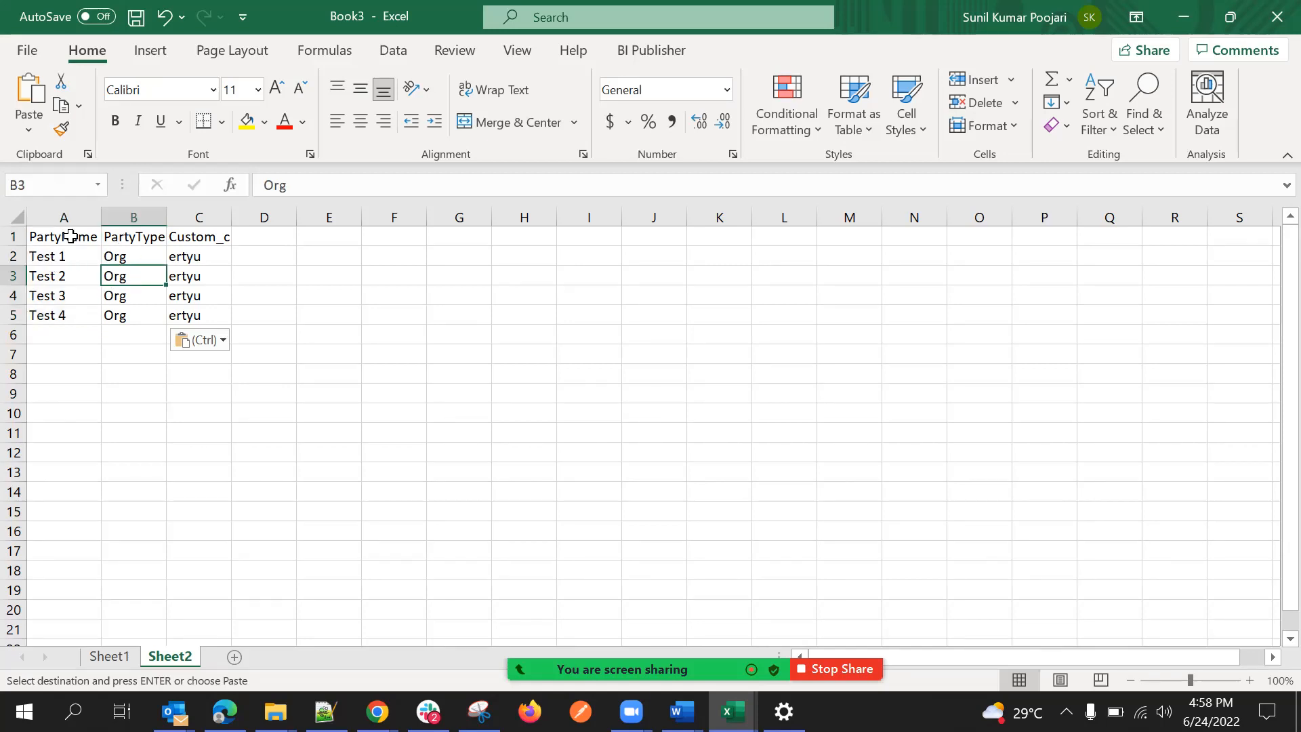
click(62, 260)
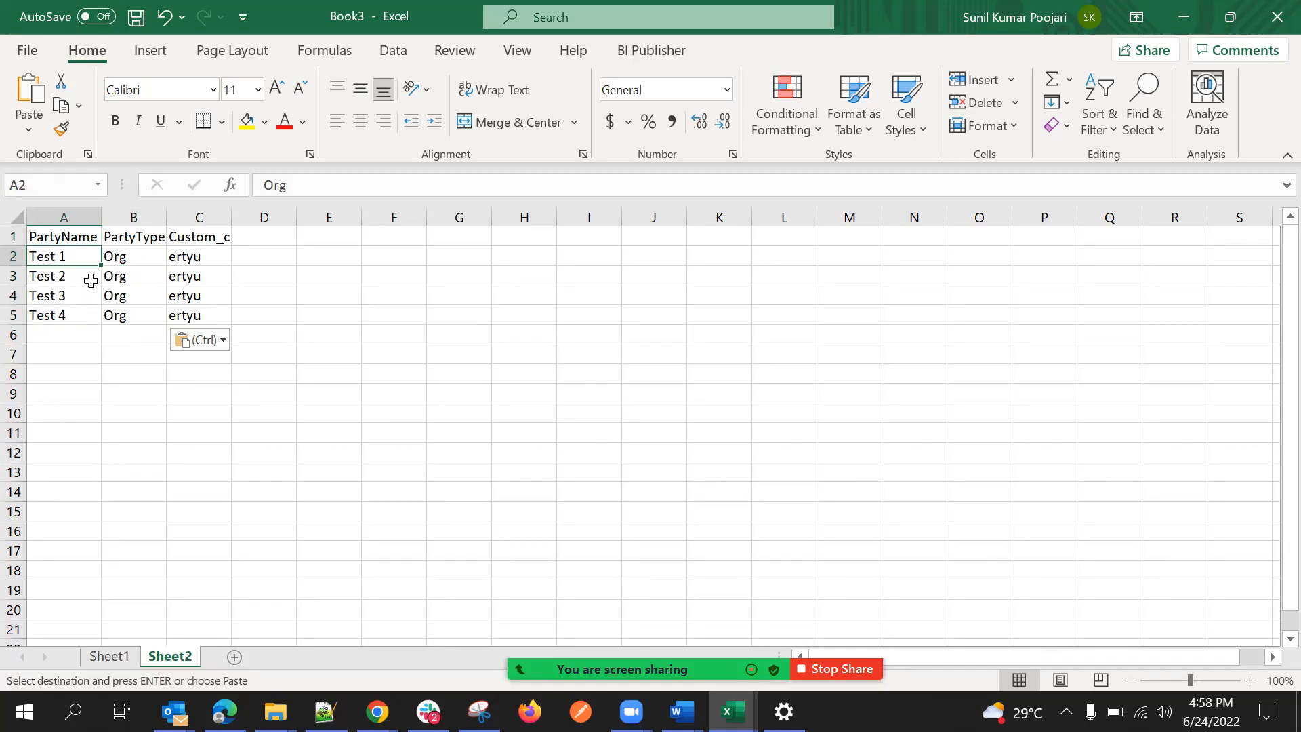
click(79, 277)
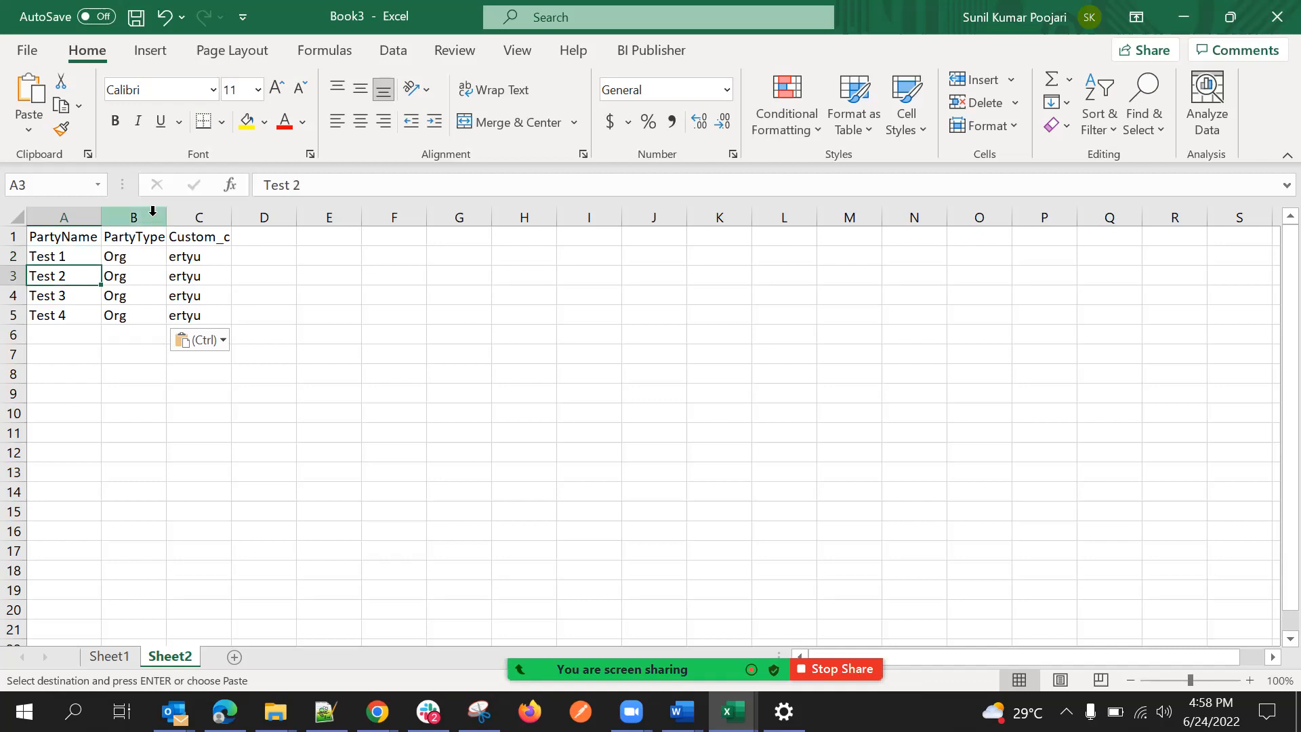
Add the header PartyId in D1 on Sheet2.
click(270, 237)
double_click(271, 239)
text(Party)
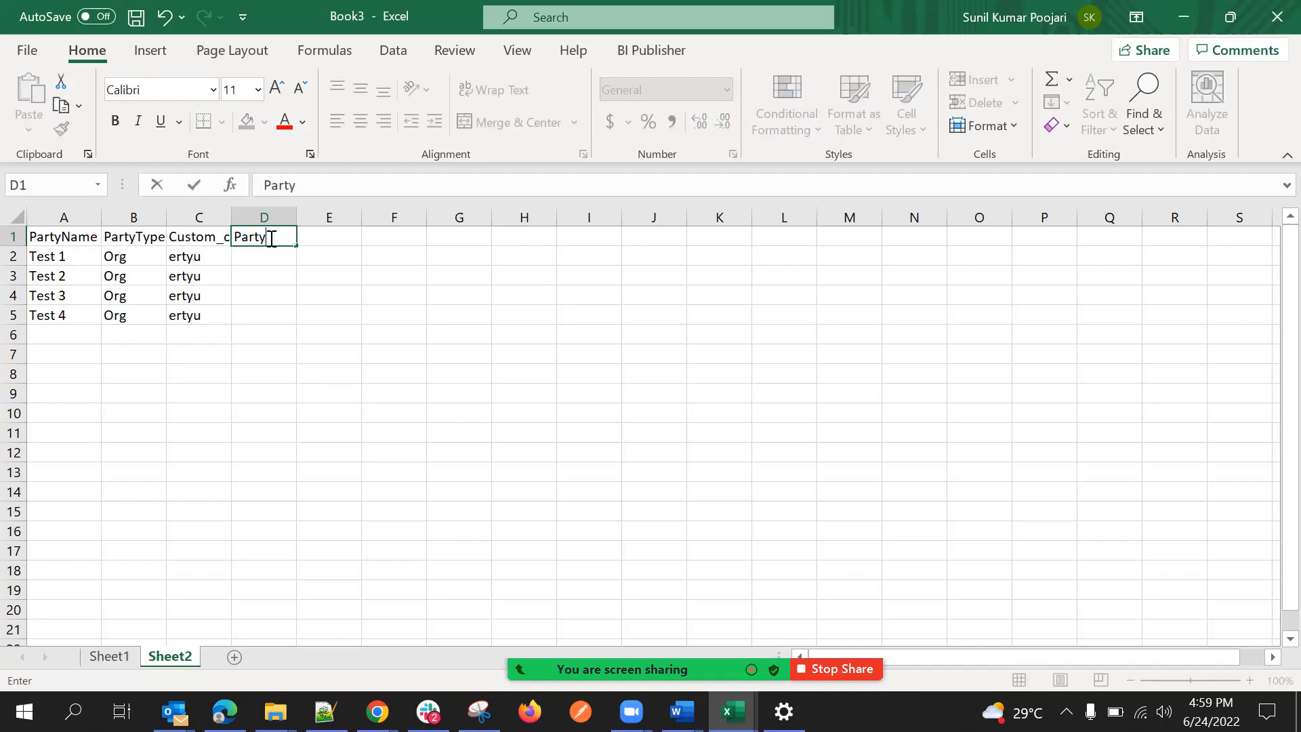
text(Id)
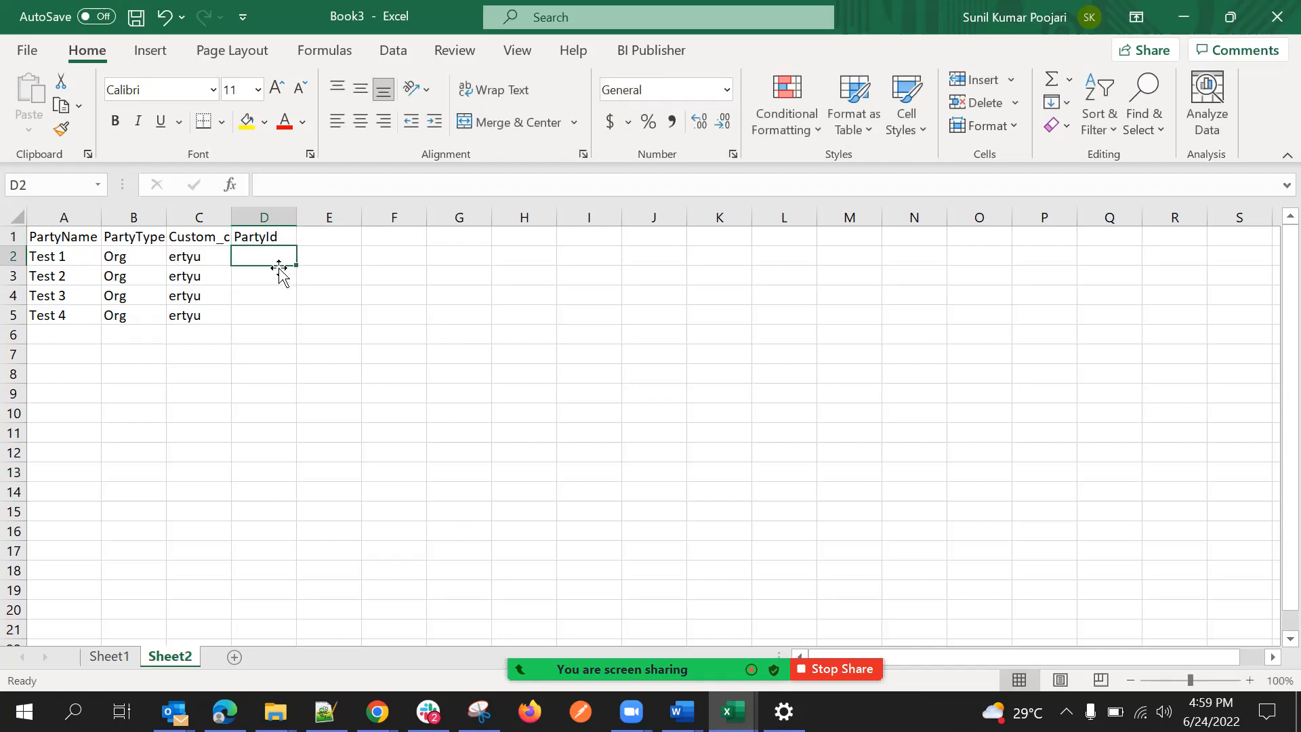
Copy the PartyId of Test 1 from A2 on Sheet1 into D2 on Sheet2.
click(76, 259)
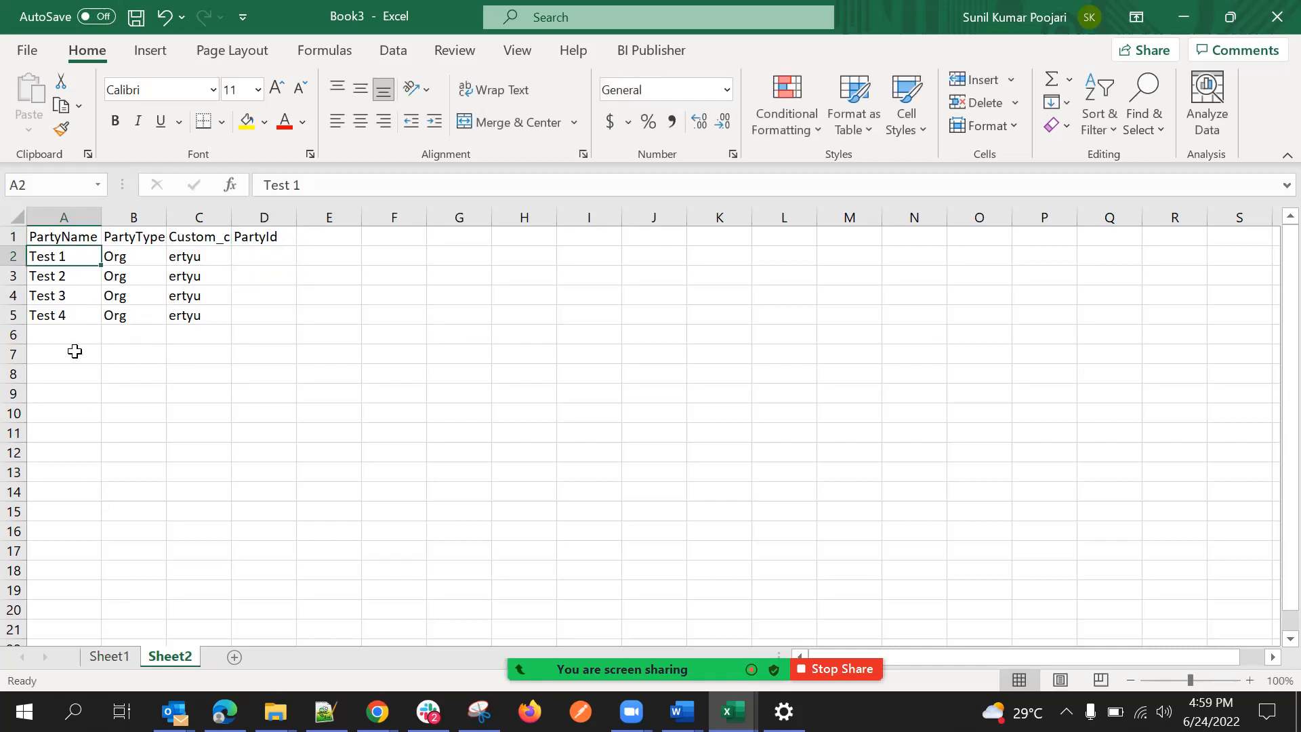
click(112, 655)
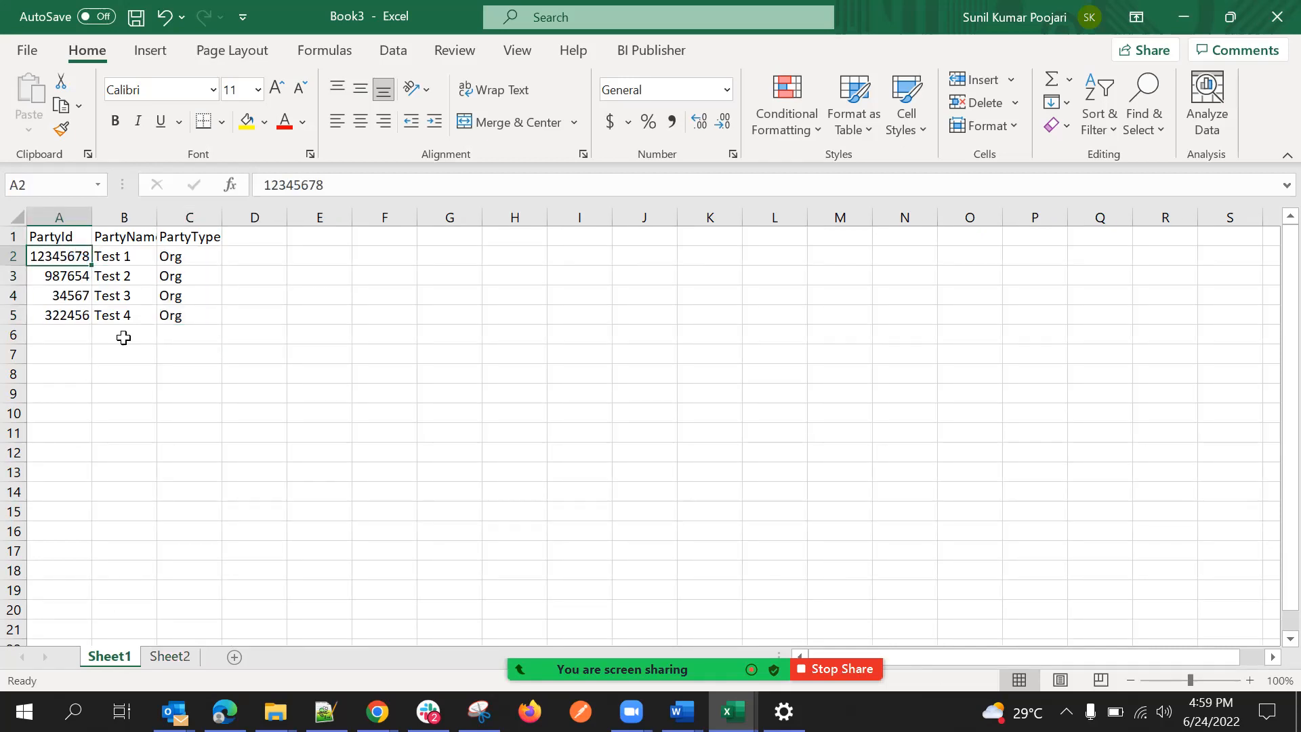
key(ctrl+c)
click(183, 657)
click(247, 253)
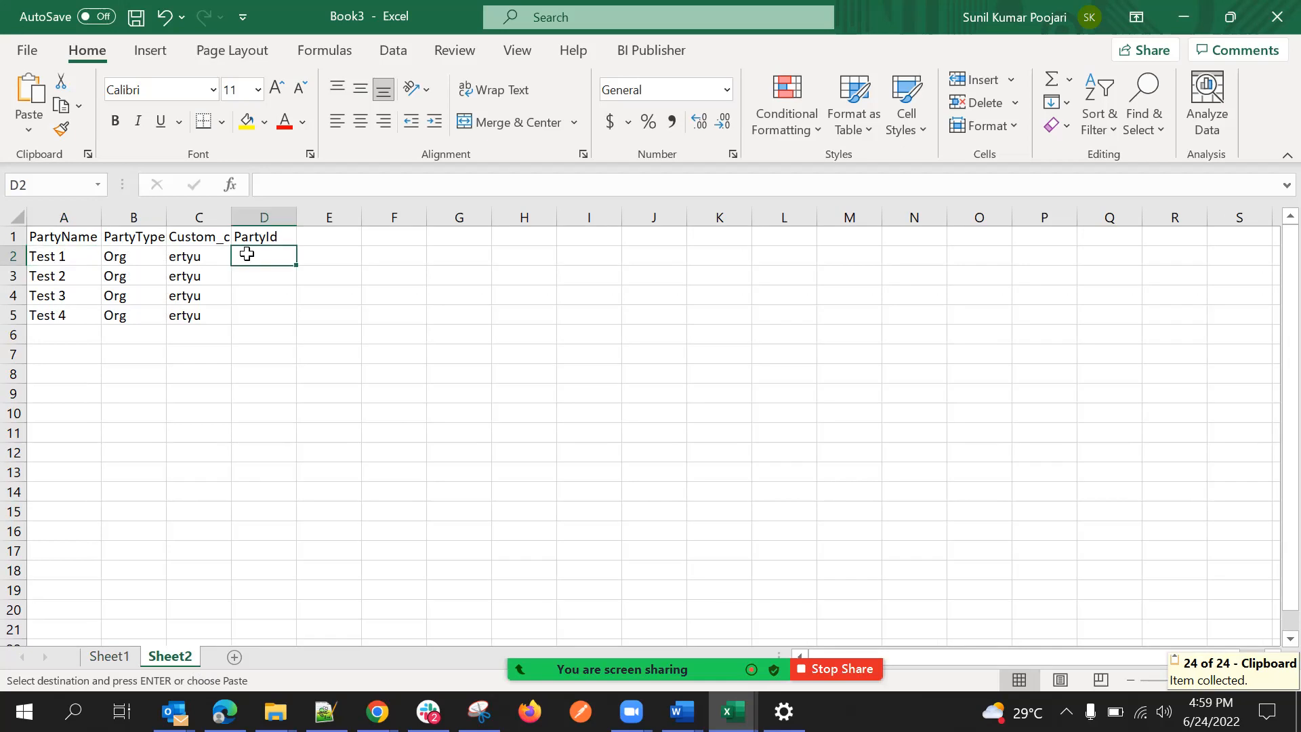
key(ctrl+v)
click(261, 313)
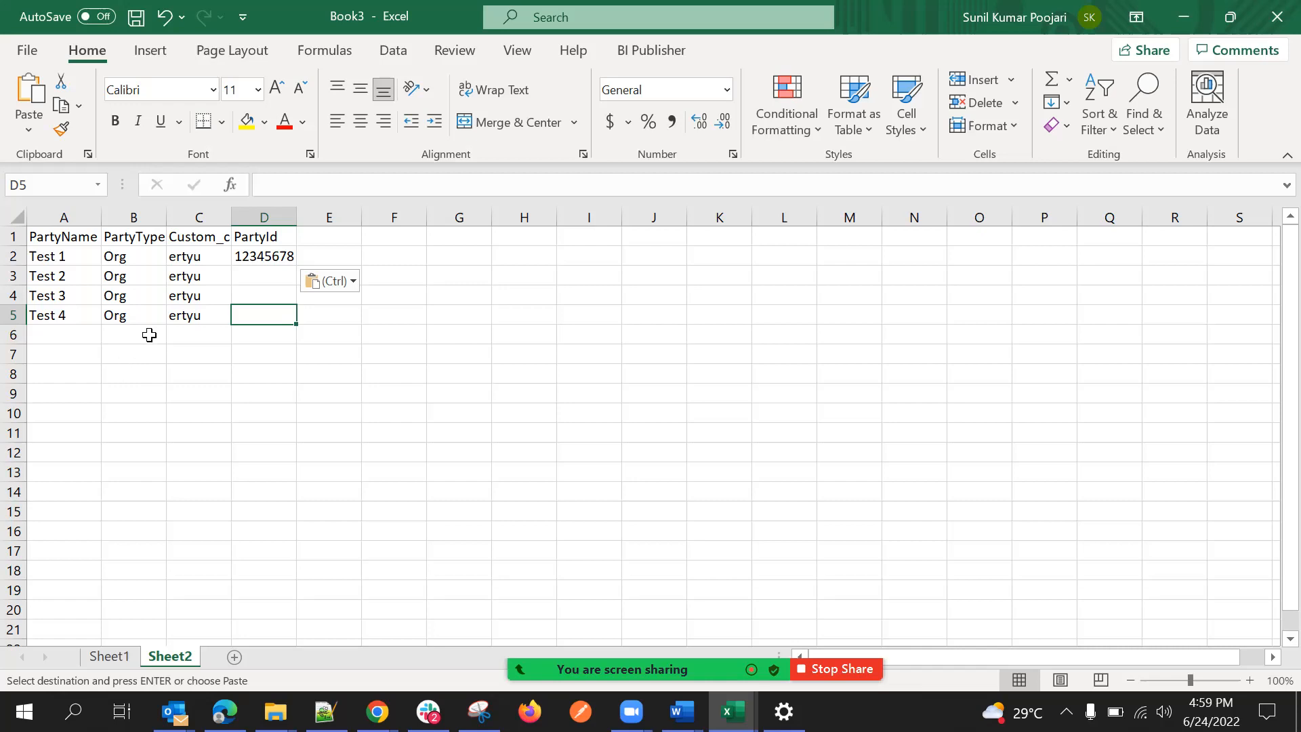
click(163, 374)
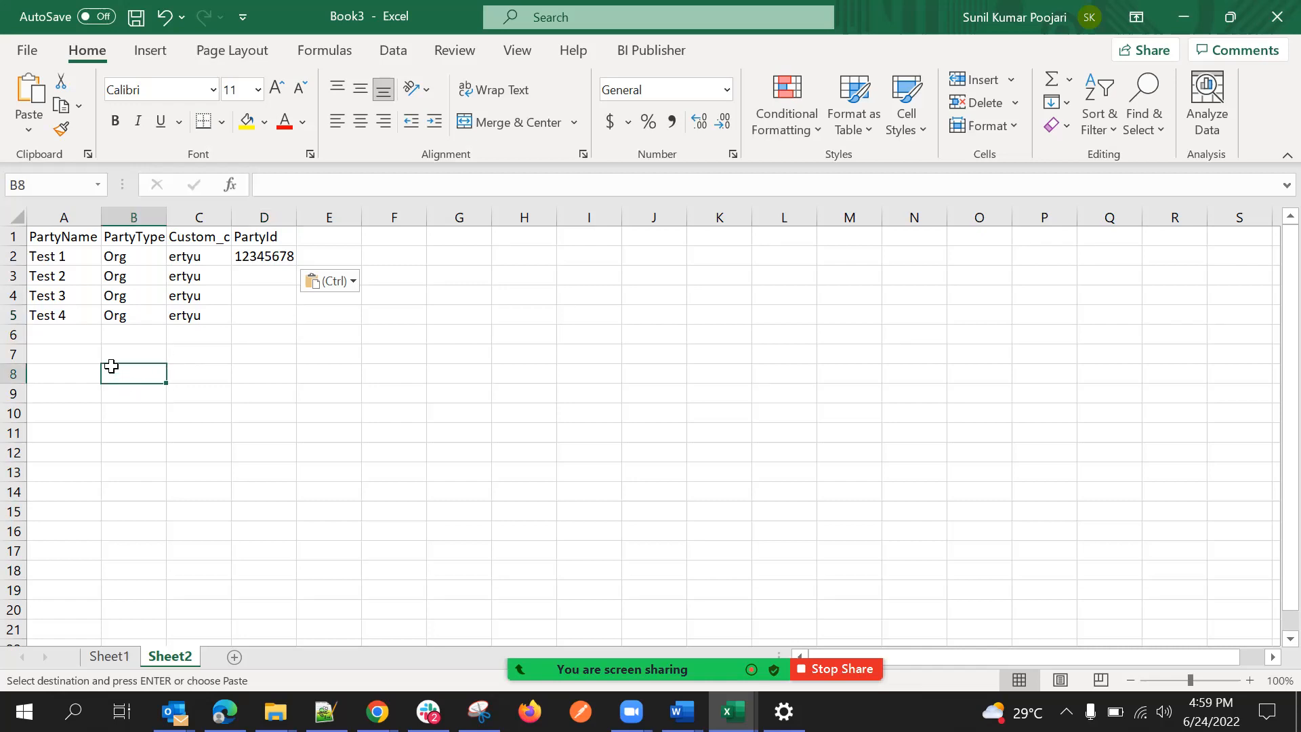
click(80, 348)
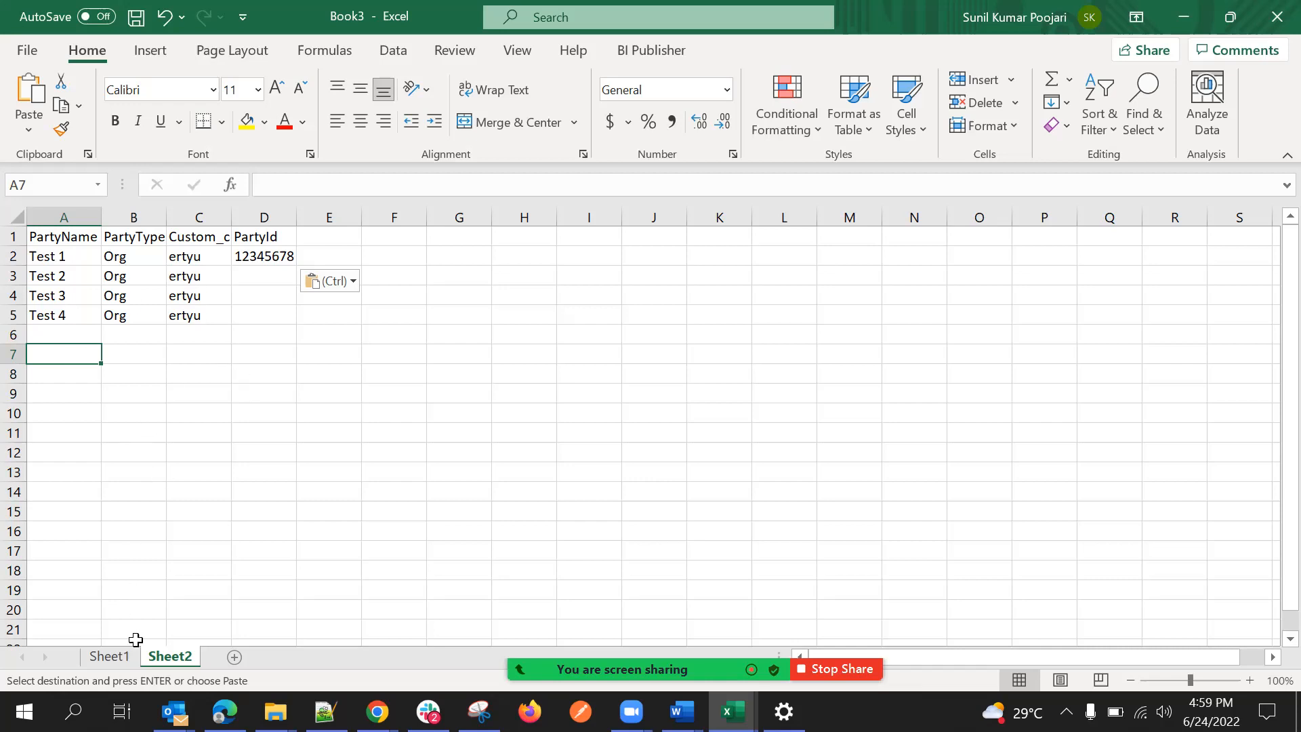
click(114, 653)
click(273, 509)
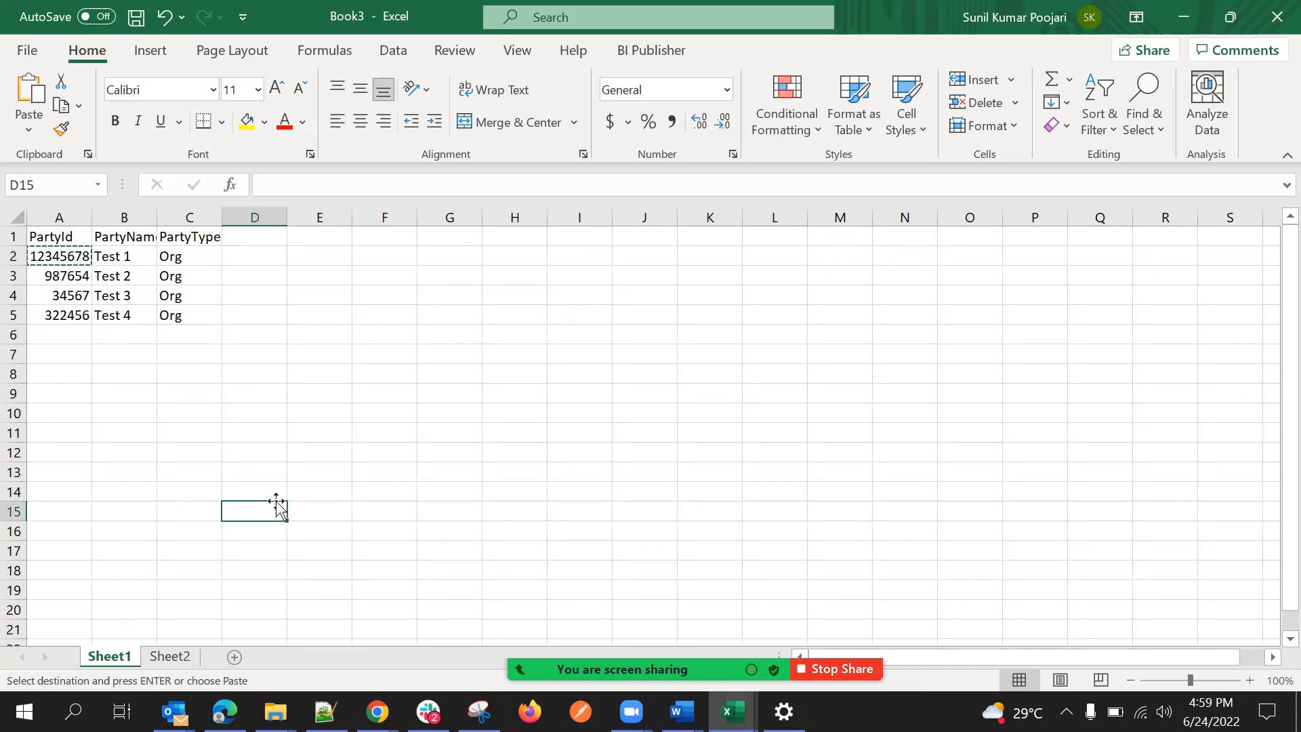
click(92, 317)
click(75, 278)
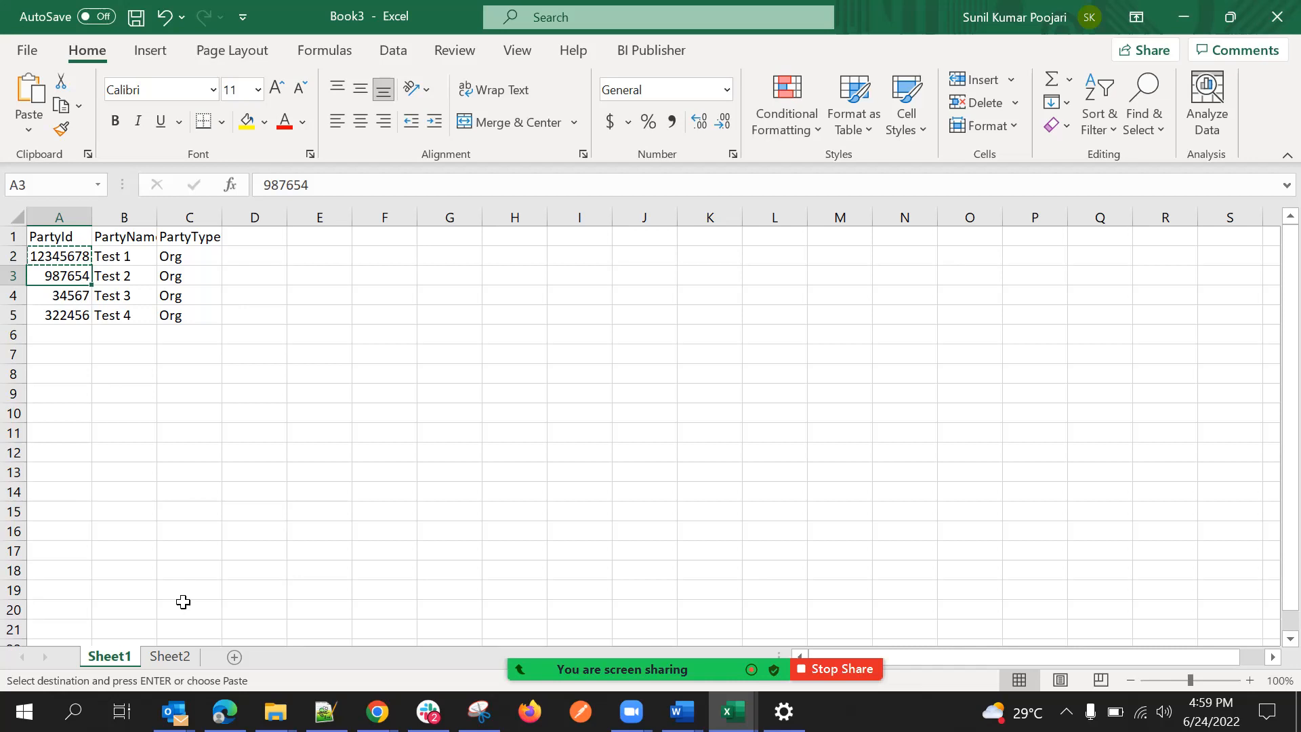
Clear the pasted PartyId value from D2 on Sheet2.
click(170, 656)
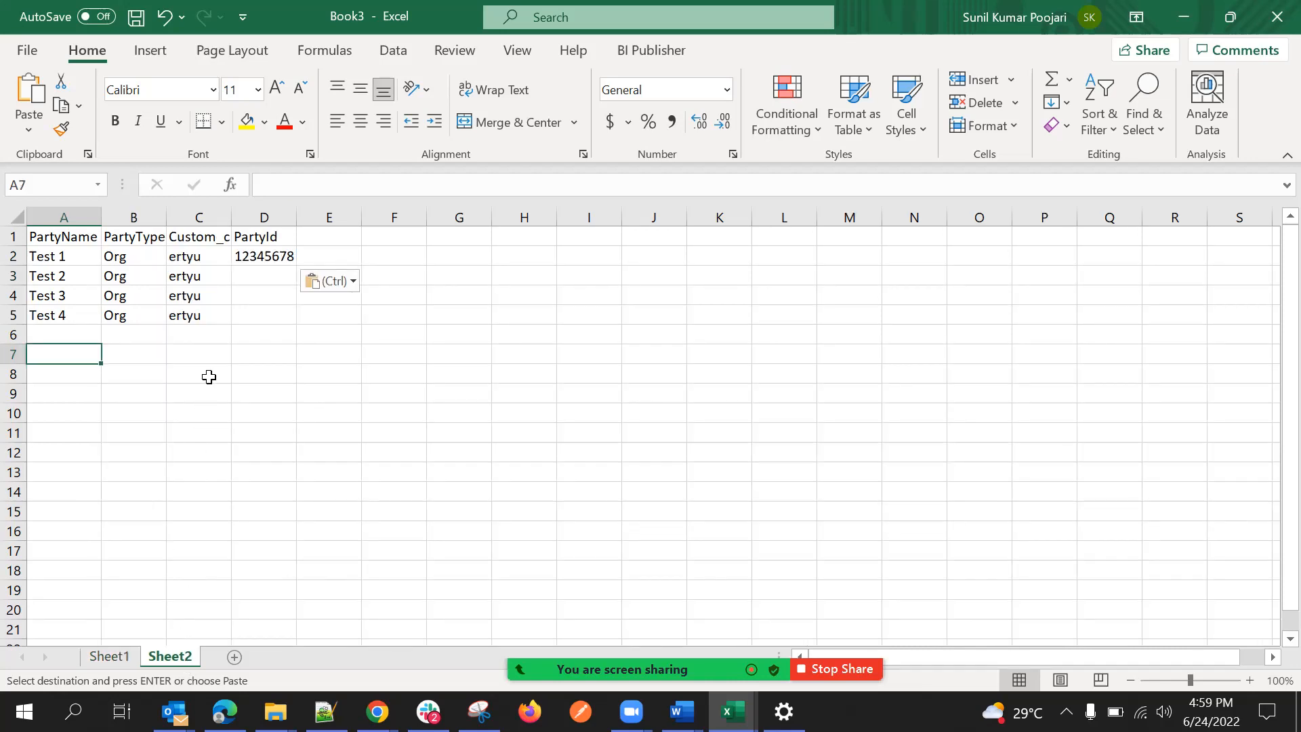
click(280, 256)
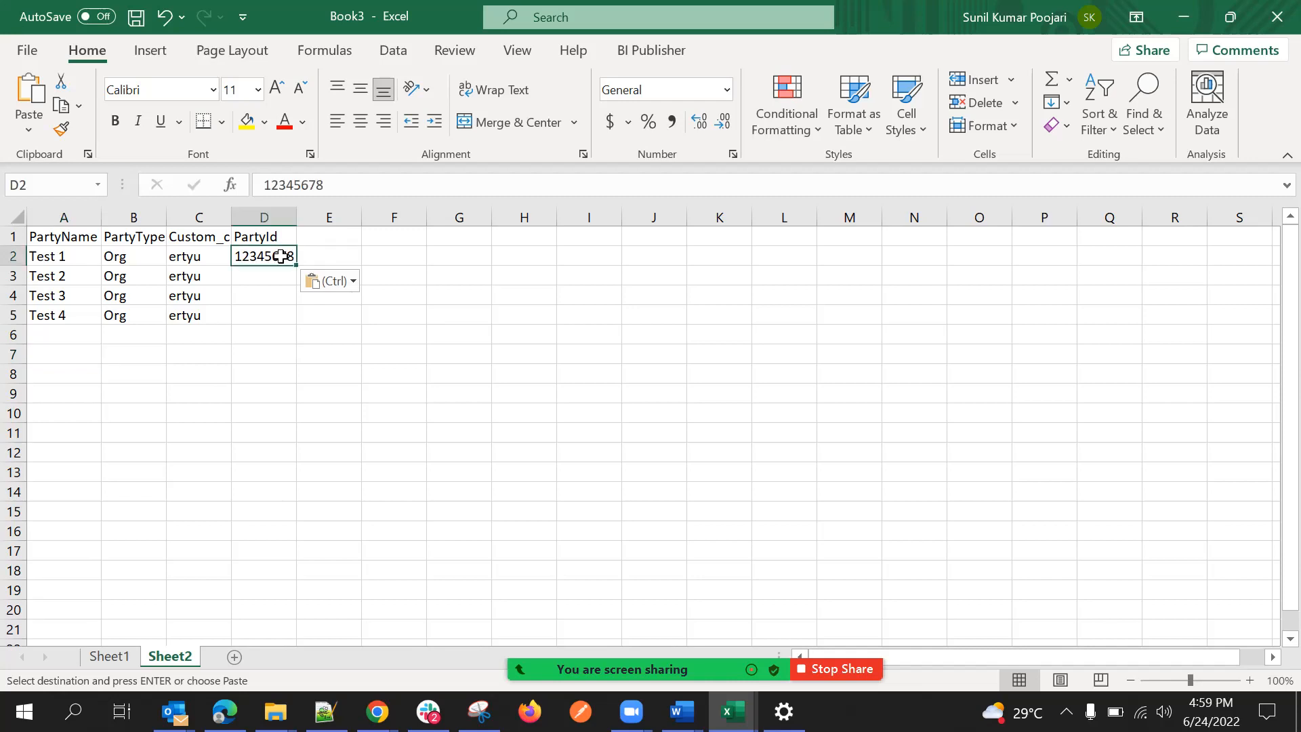
key(BackSpace)
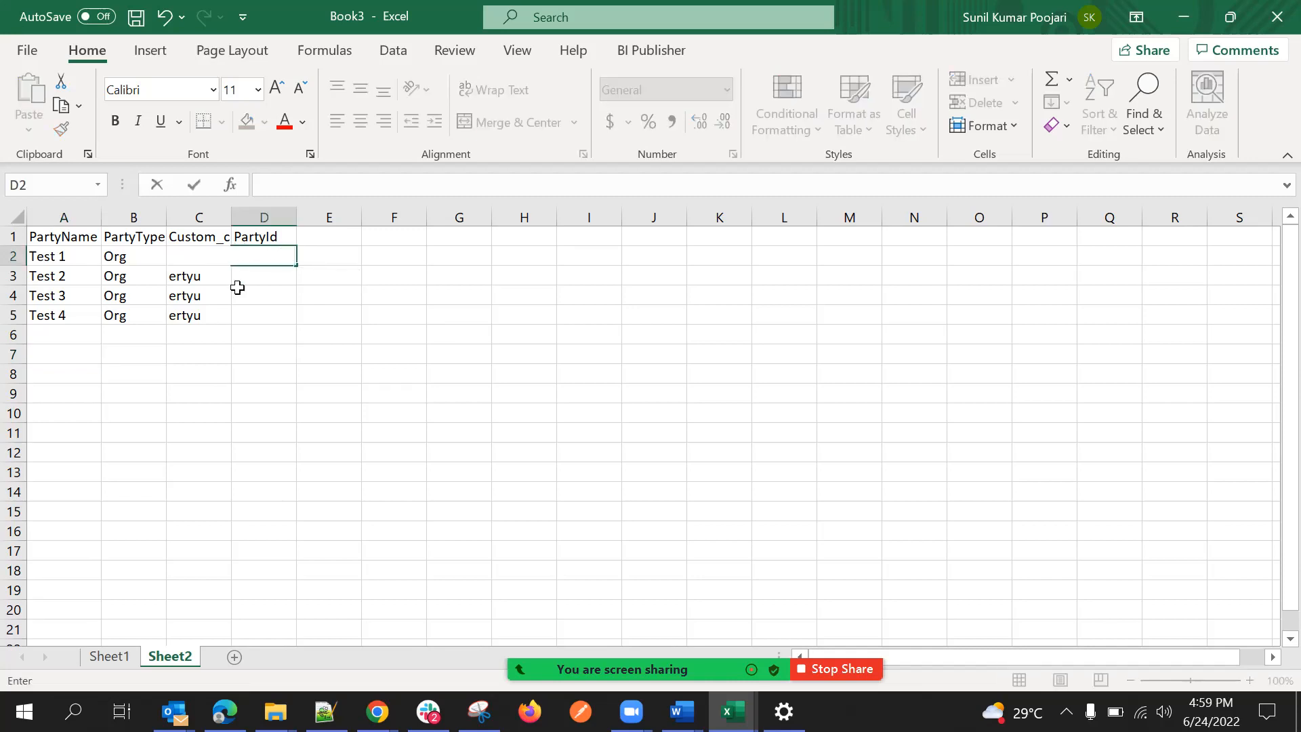
click(238, 291)
Start a VLOOKUP formula in D2 on Sheet2 with A2 as the lookup value.
click(263, 256)
text(=)
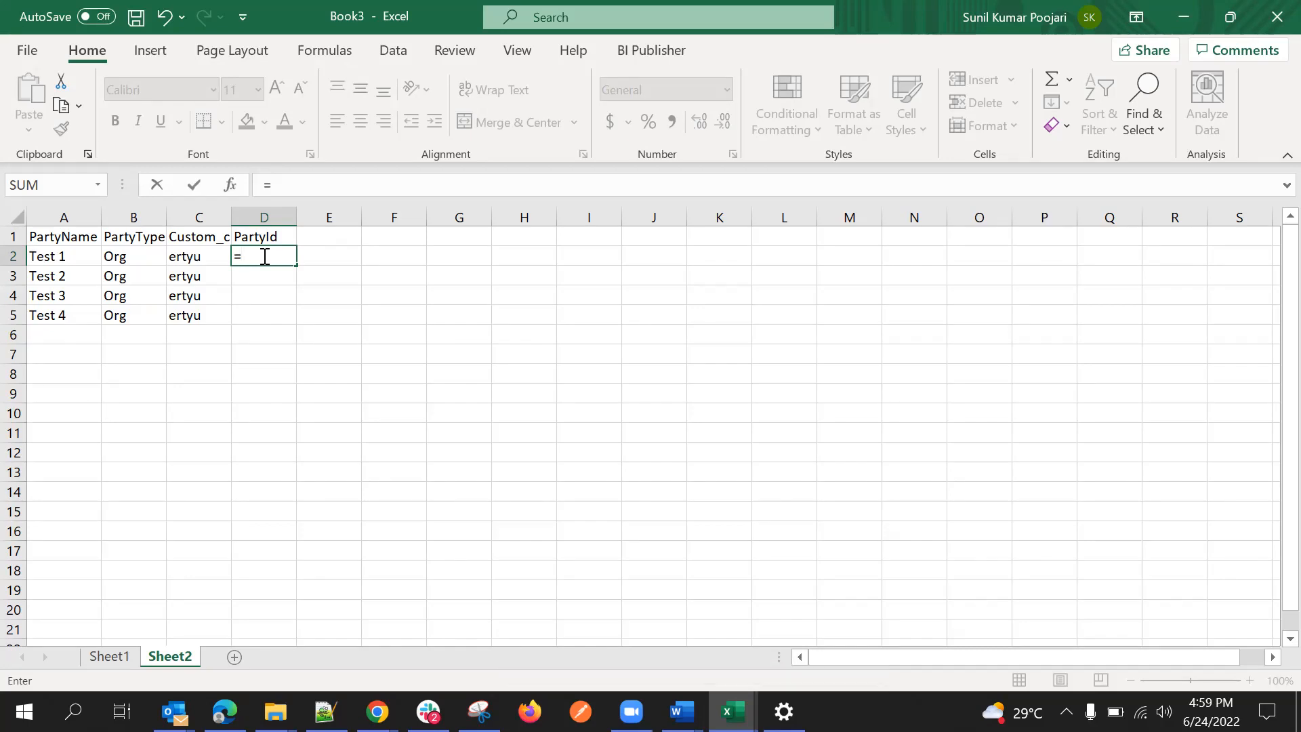
text(v)
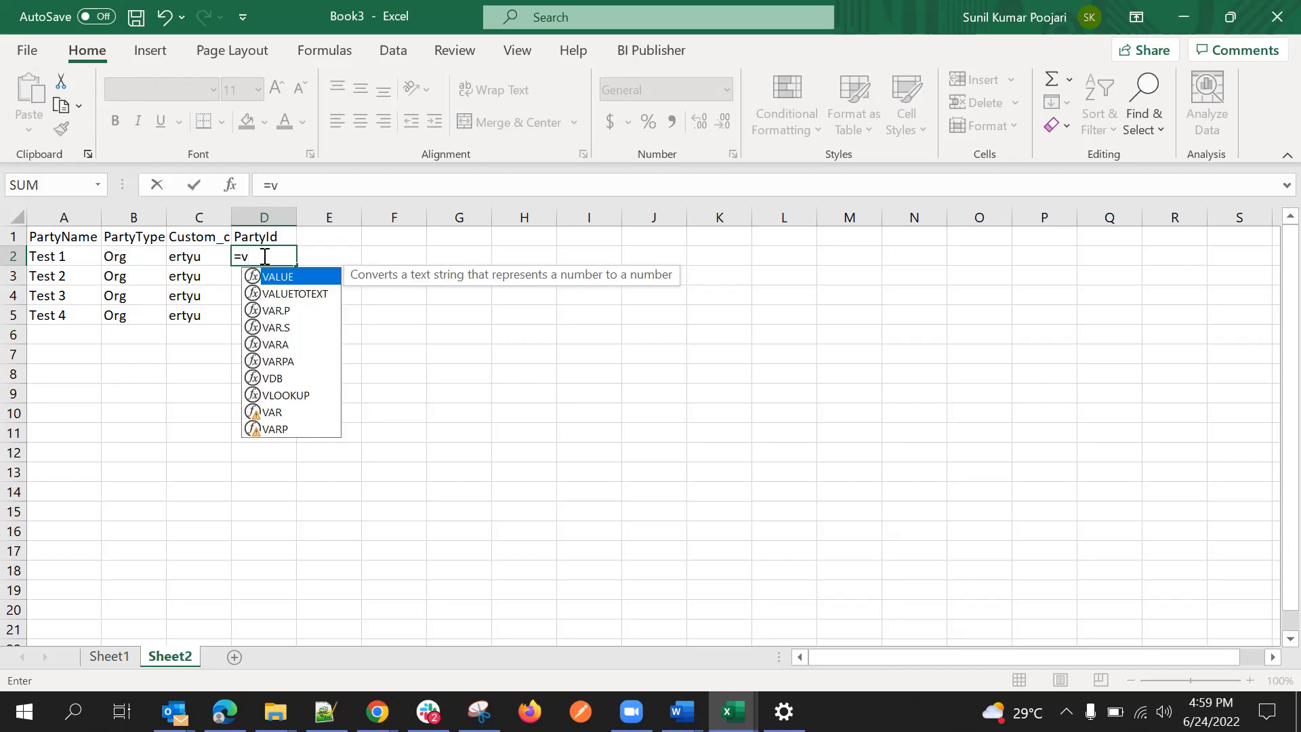
text(llo)
key(BackSpace)
key(BackSpace)
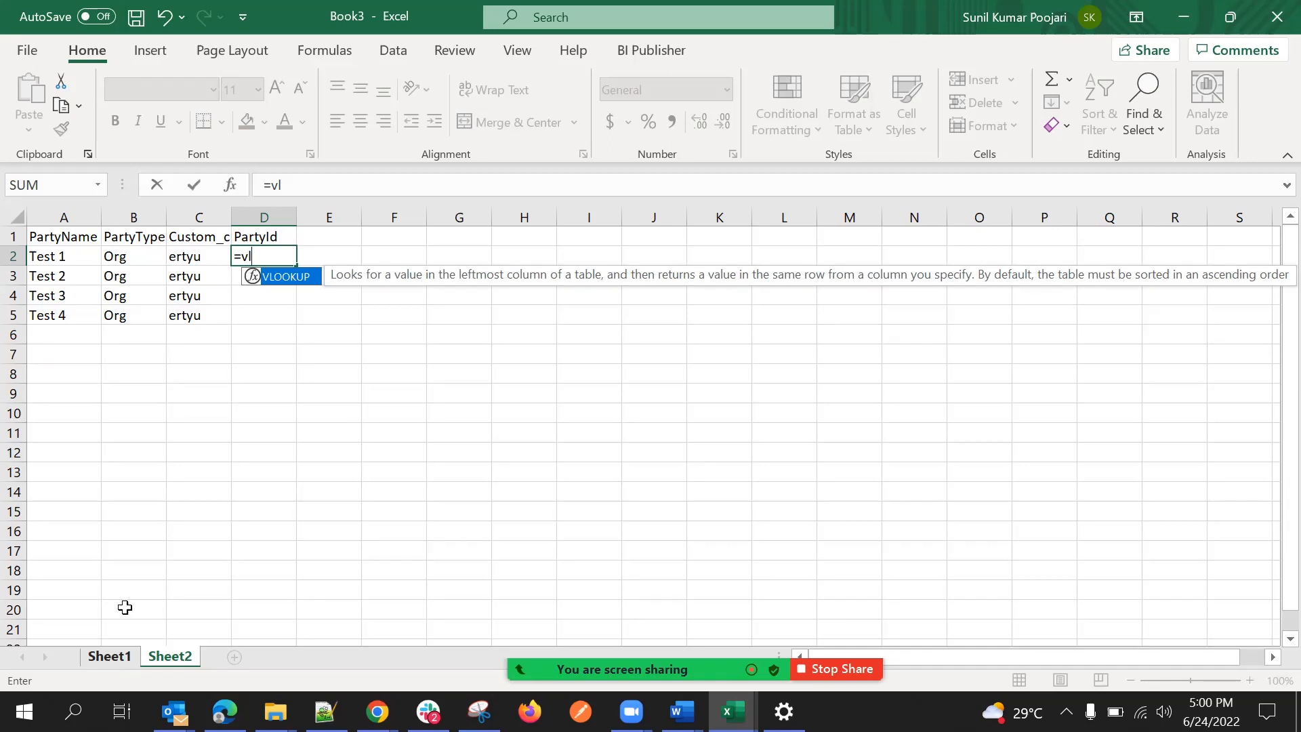
text(ook)
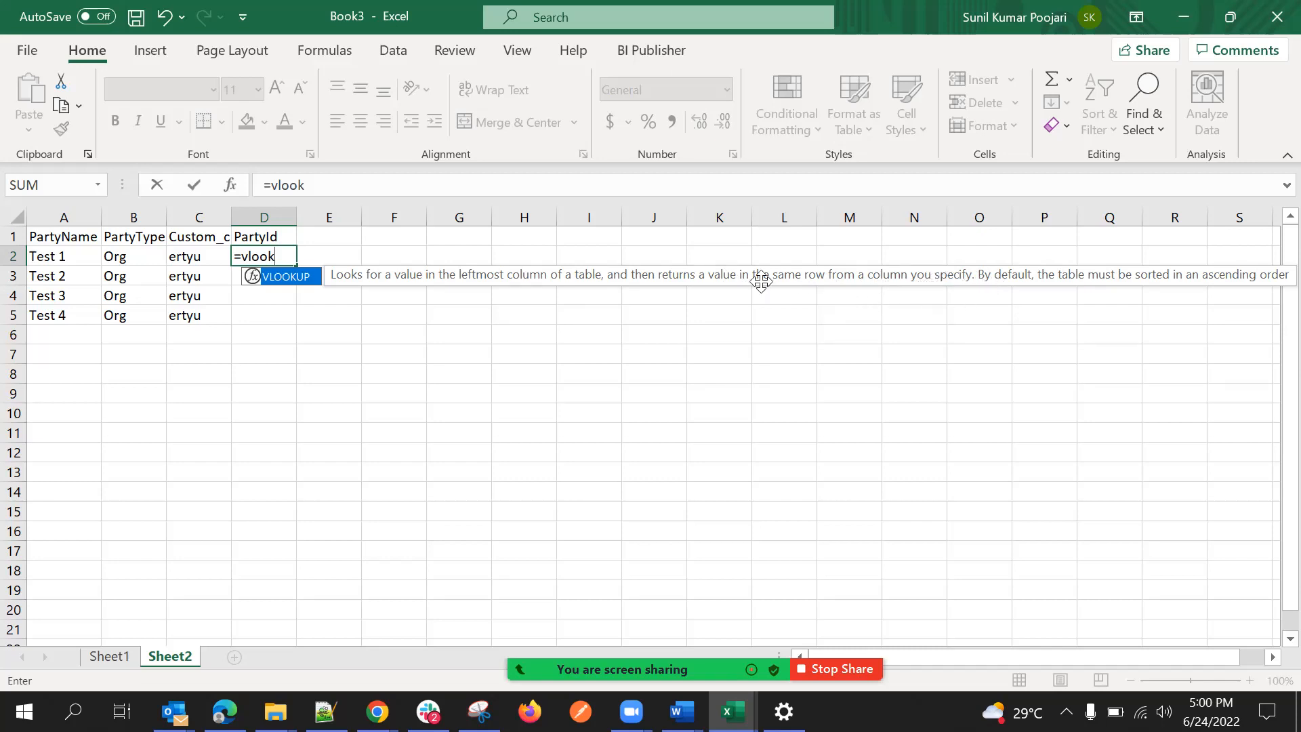
text(up()
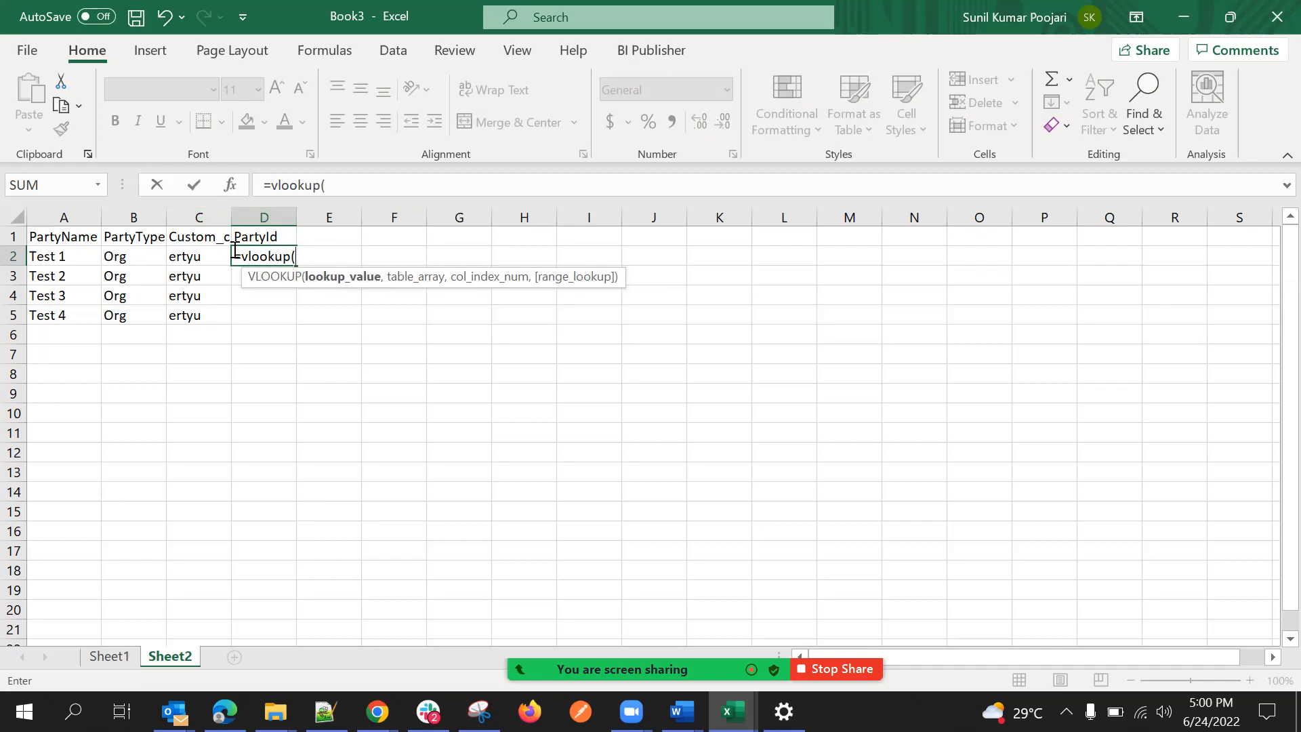
click(358, 184)
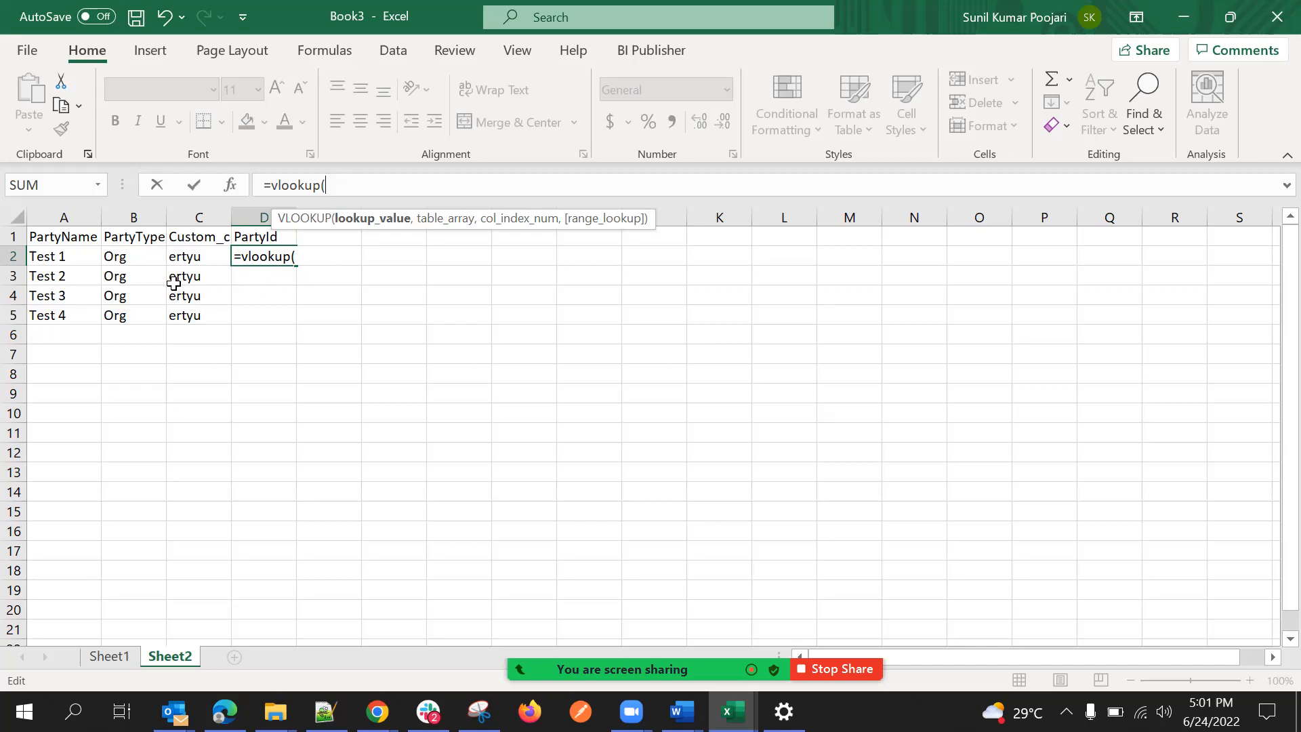
click(87, 258)
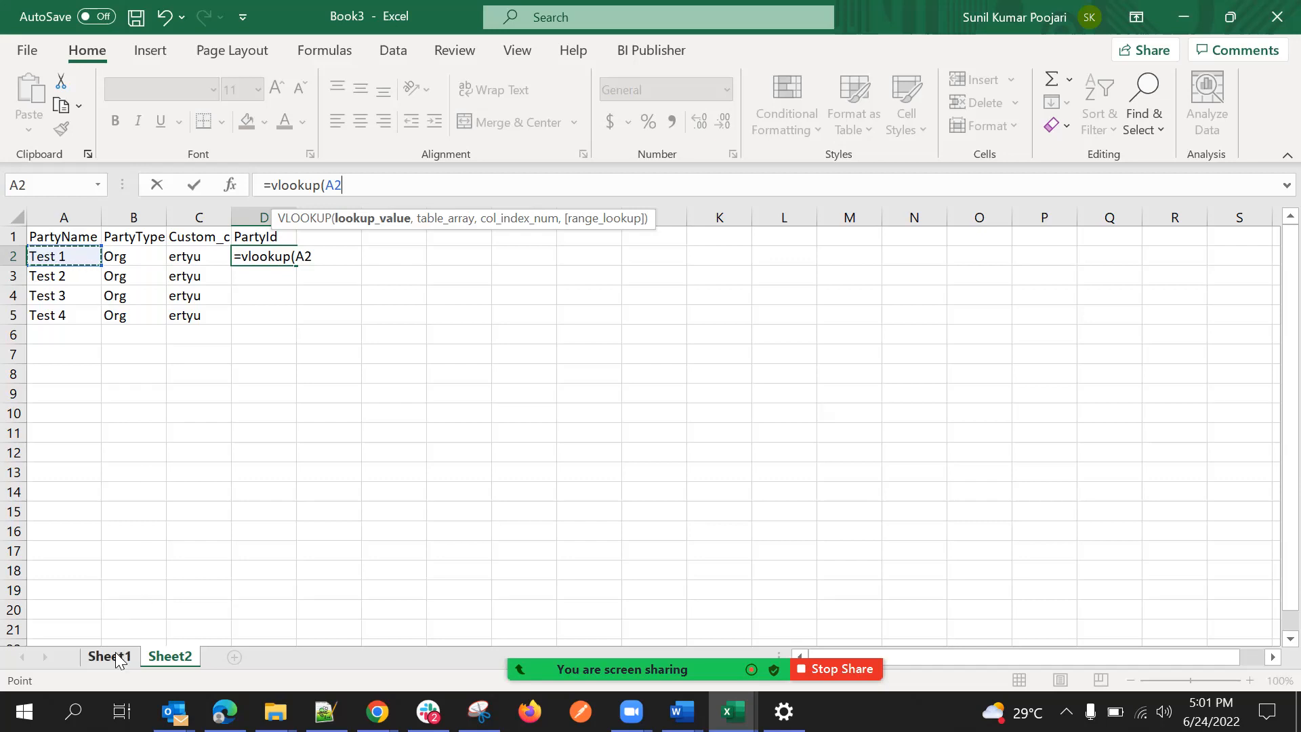
text(,)
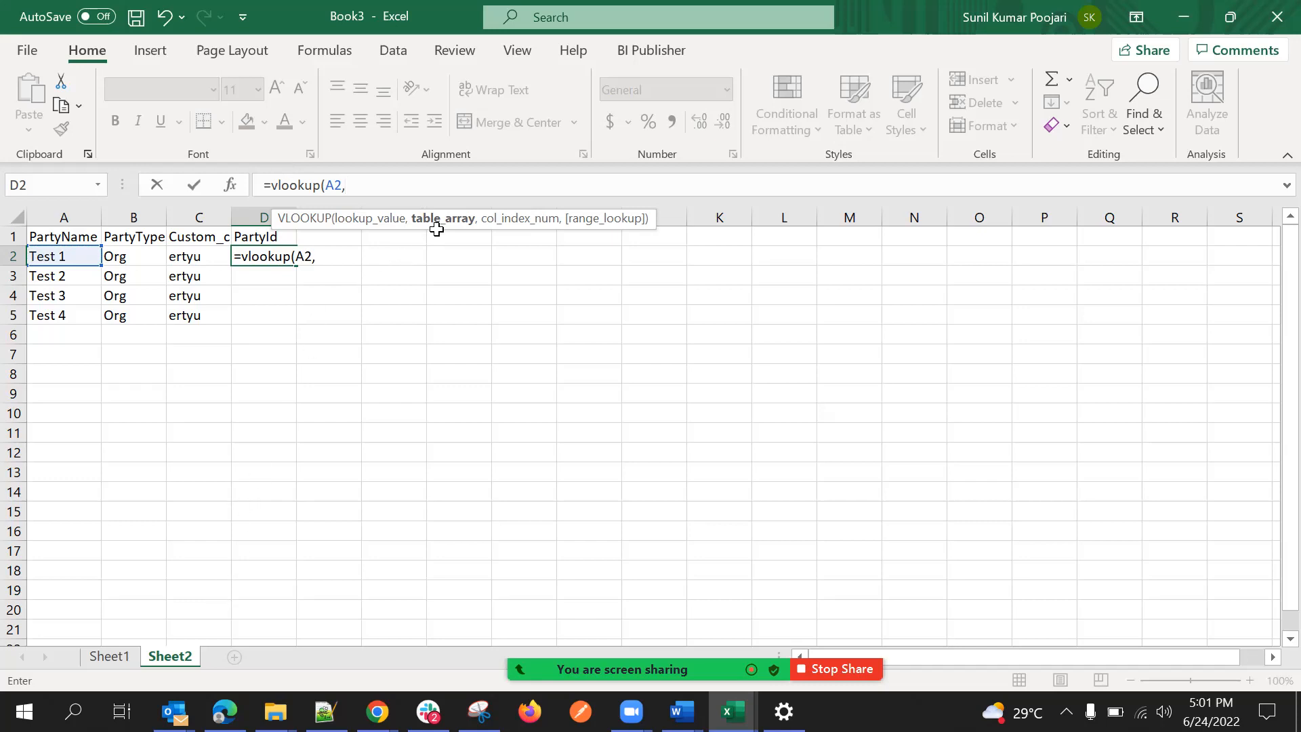
Set the table array of the VLOOKUP formula to columns A:C on Sheet1.
click(109, 657)
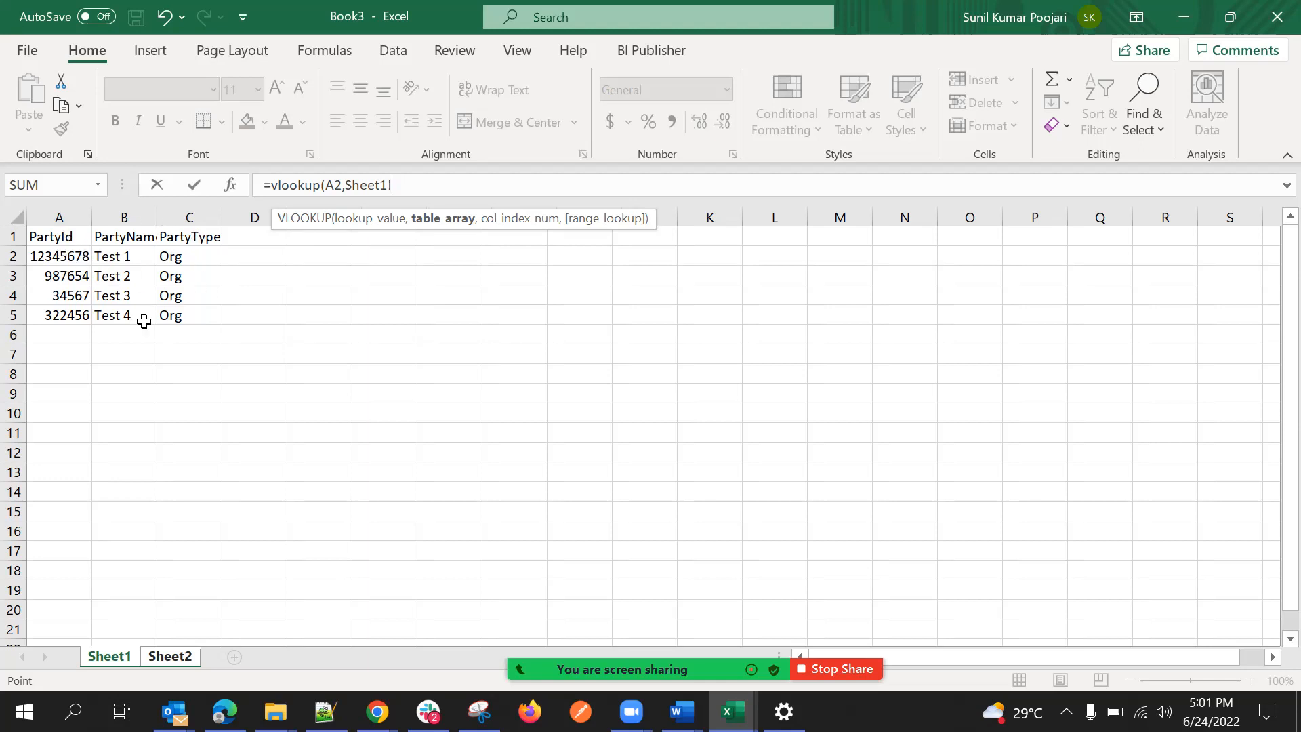
drag(69, 214, 187, 220)
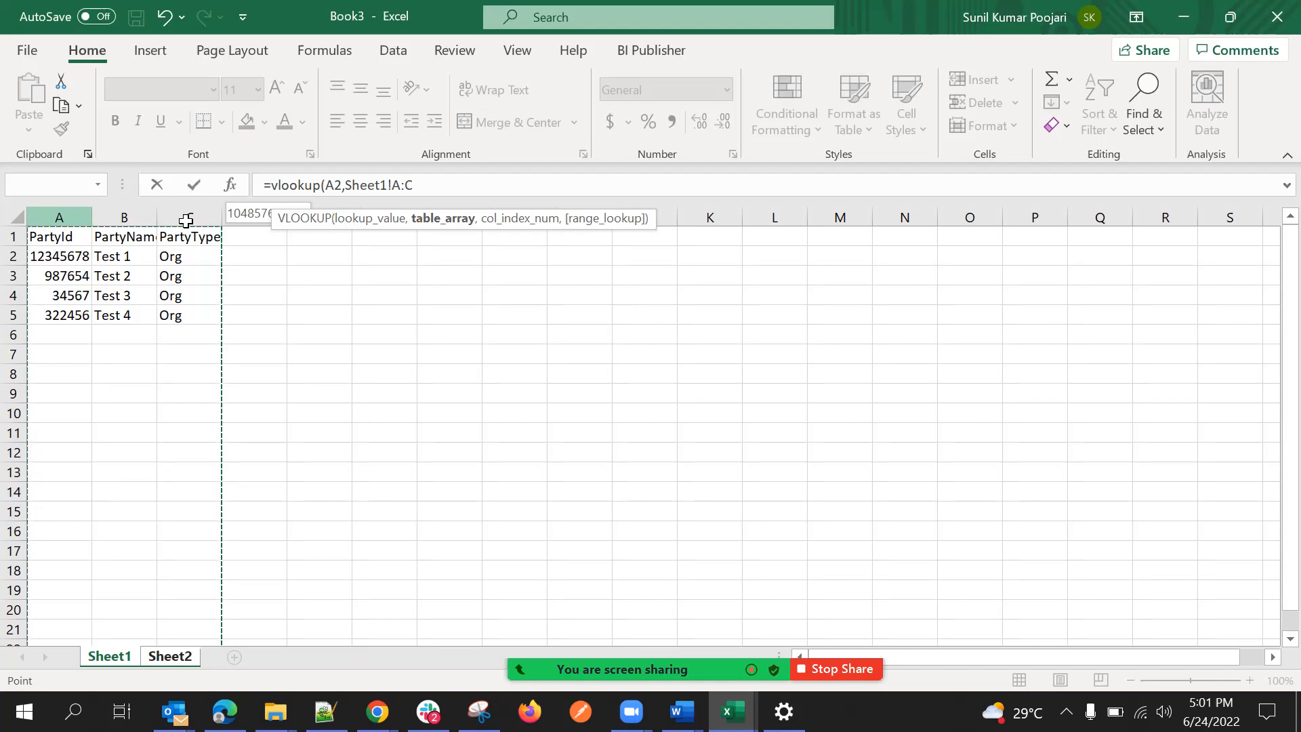
drag(187, 220, 187, 216)
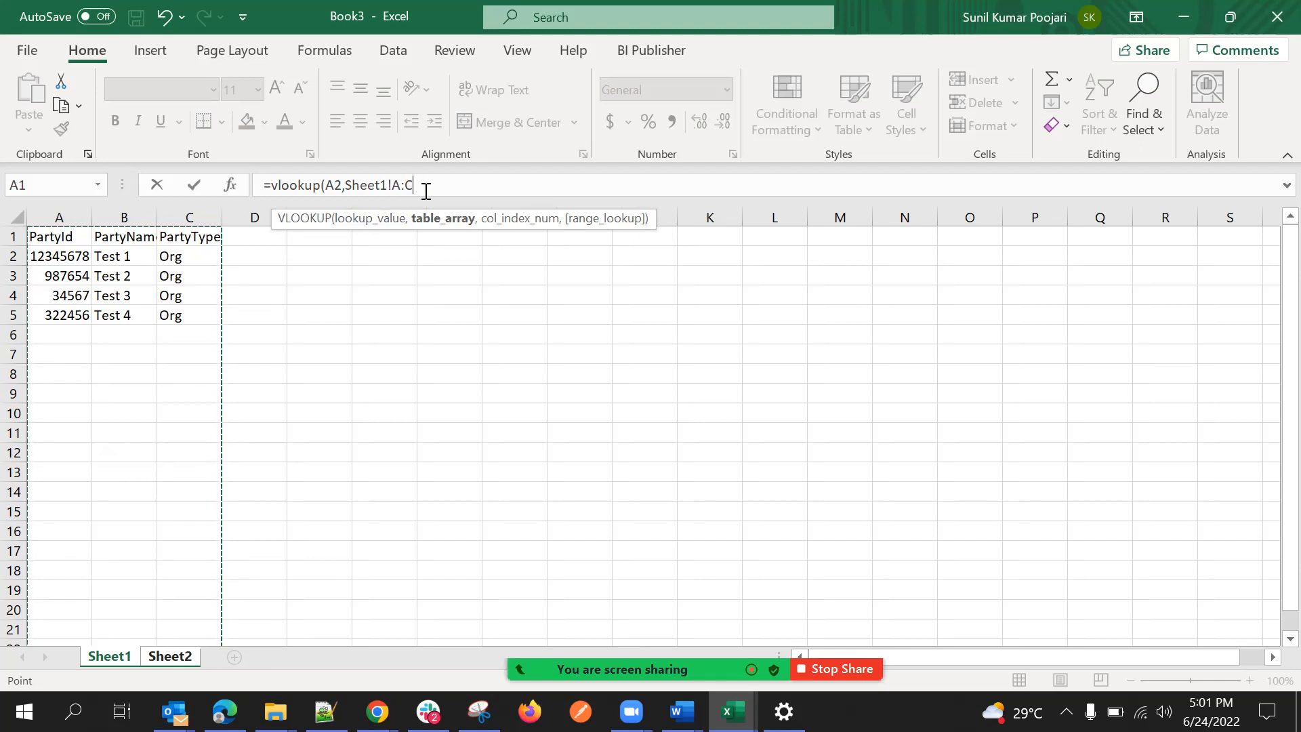
text(,)
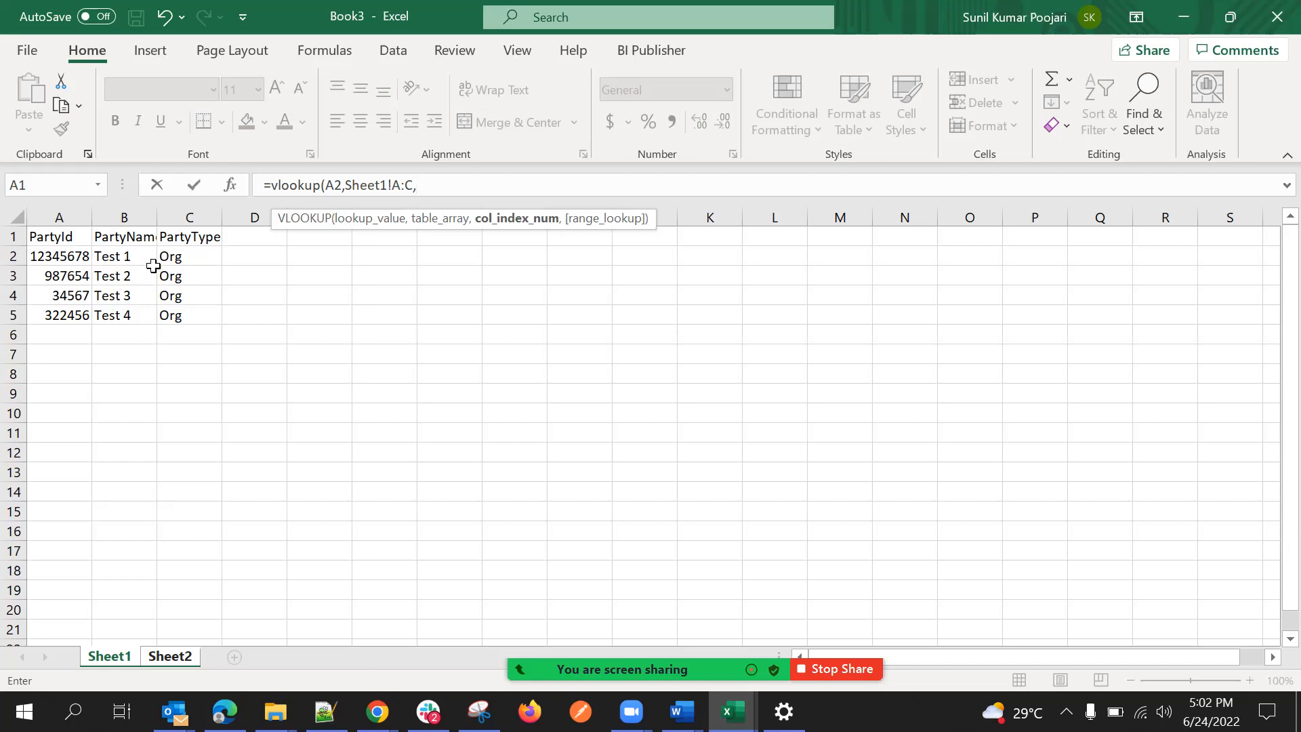
Try columns B:C on Sheet1 as the column index argument of the VLOOKUP formula.
click(129, 217)
drag(128, 217, 178, 218)
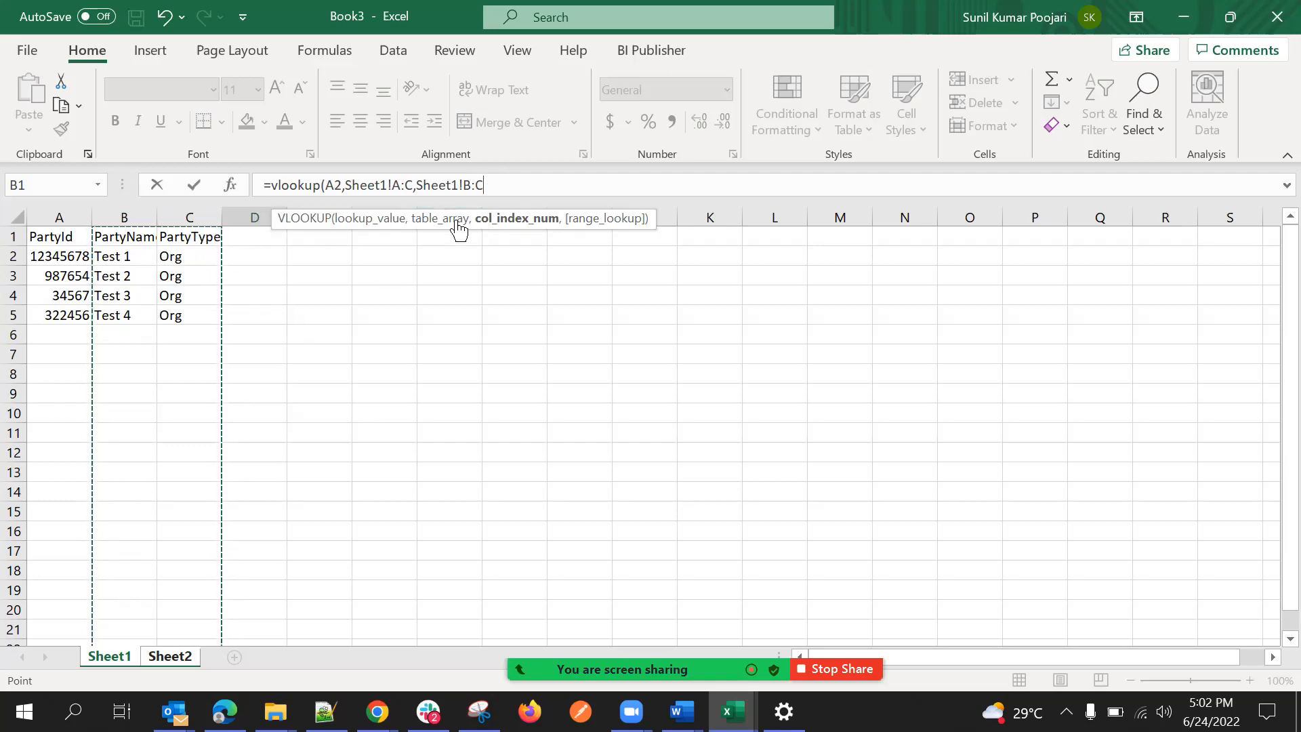
text(,)
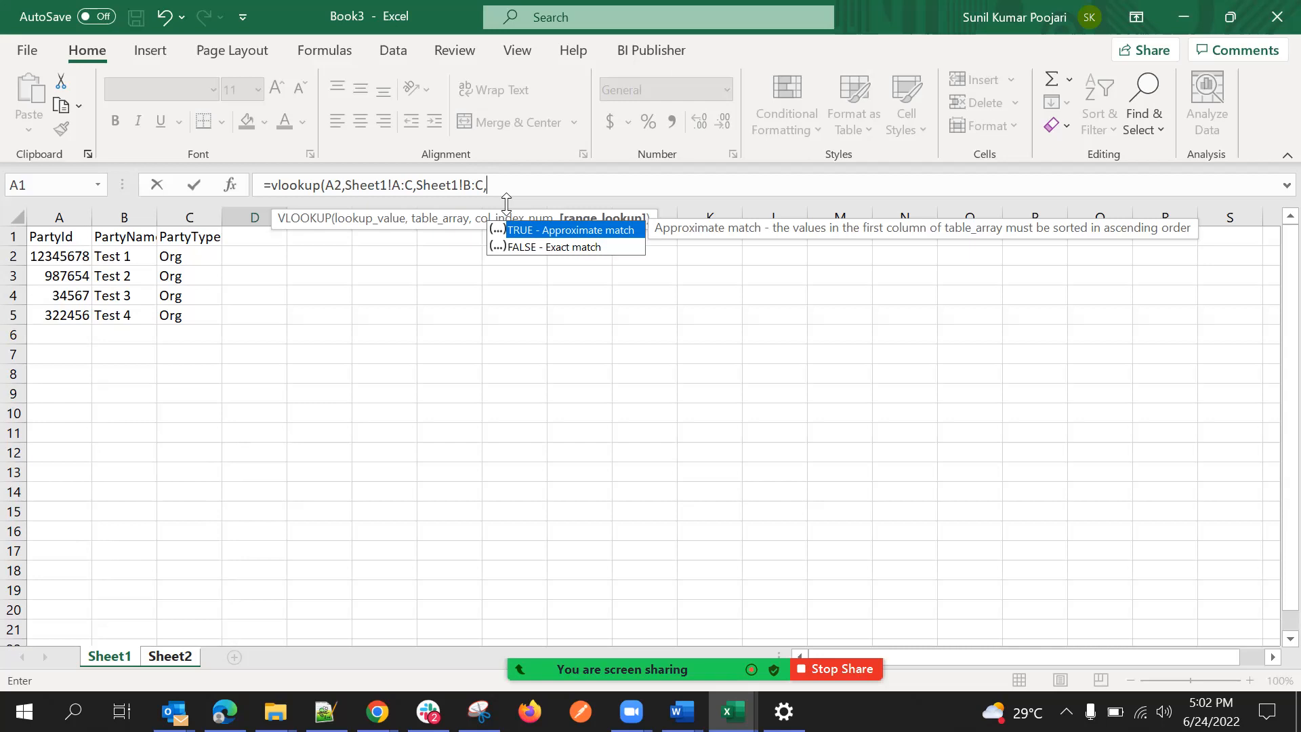
key(BackSpace)
key(BackSpace)
key(BackSpace)
key(BackSpace)
key(BackSpace)
key(BackSpace)
key(BackSpace)
key(BackSpace)
key(BackSpace)
key(BackSpace)
key(BackSpace)
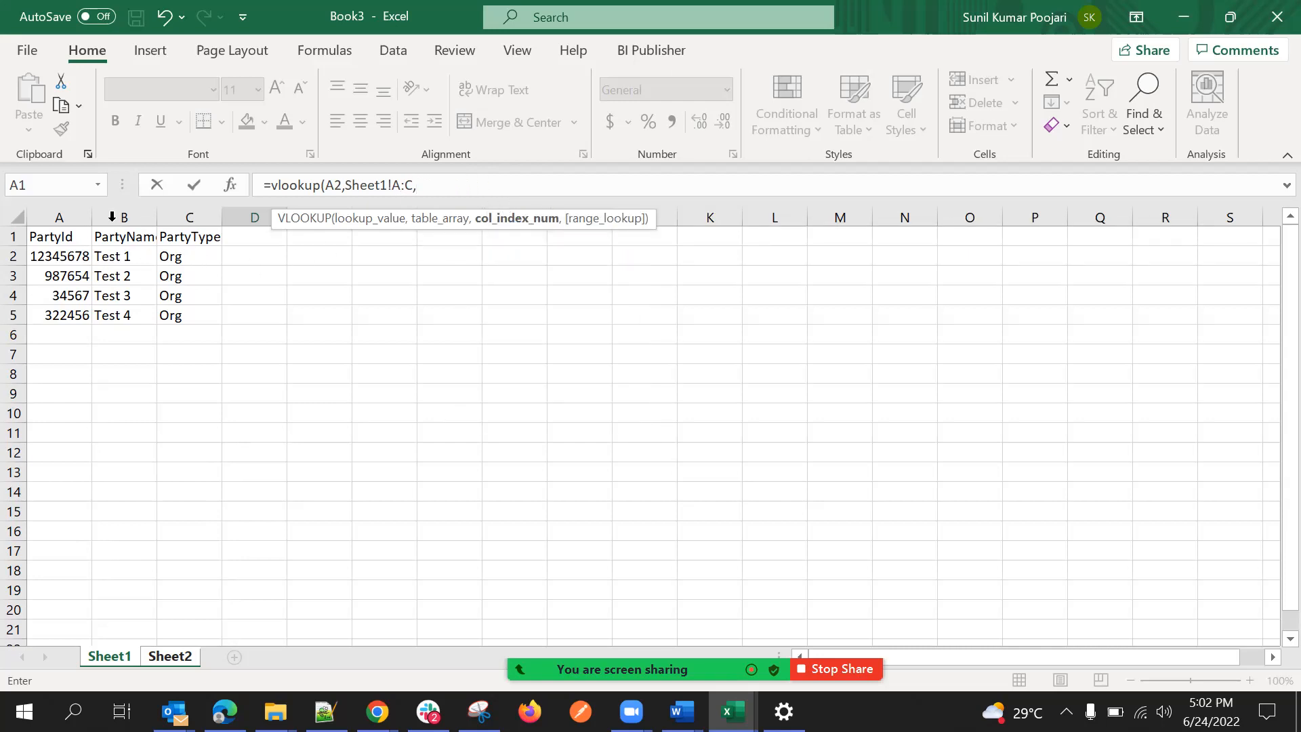
Change the table array of the VLOOKUP formula to columns B:C on Sheet1.
key(BackSpace)
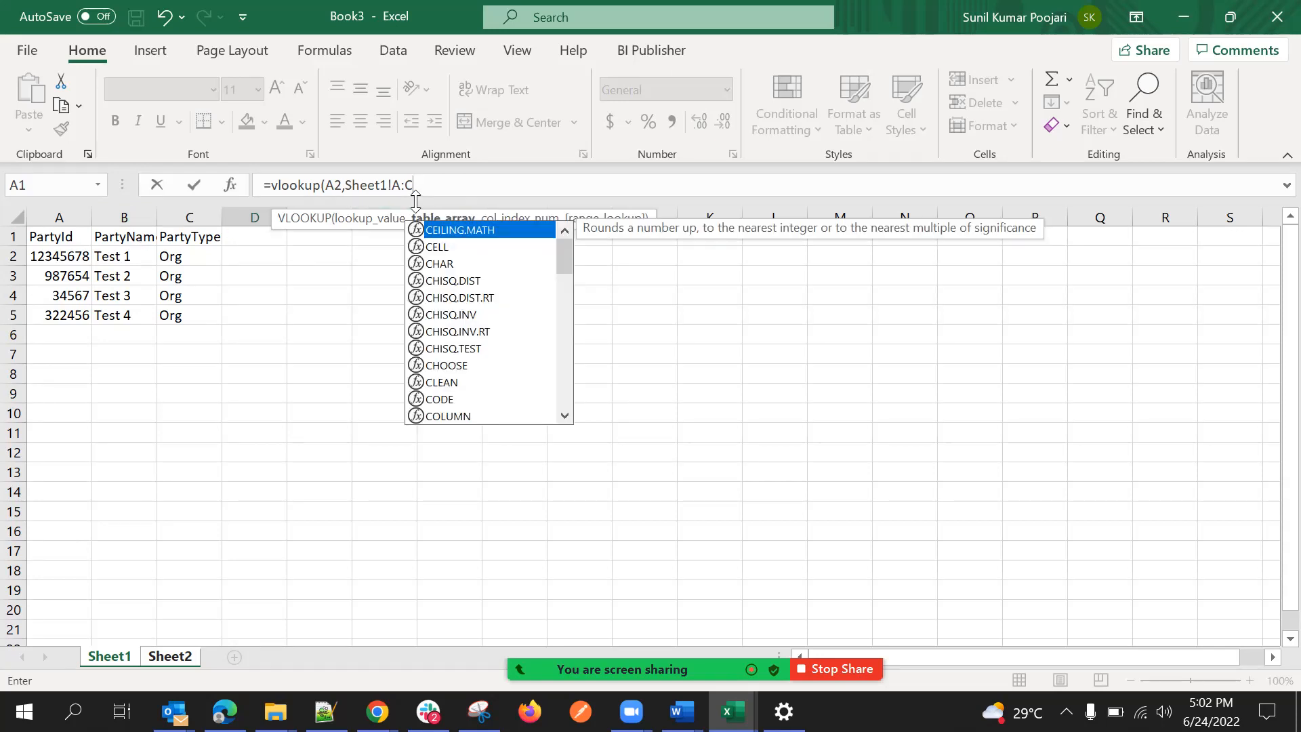
key(BackSpace)
key(BackSpace)
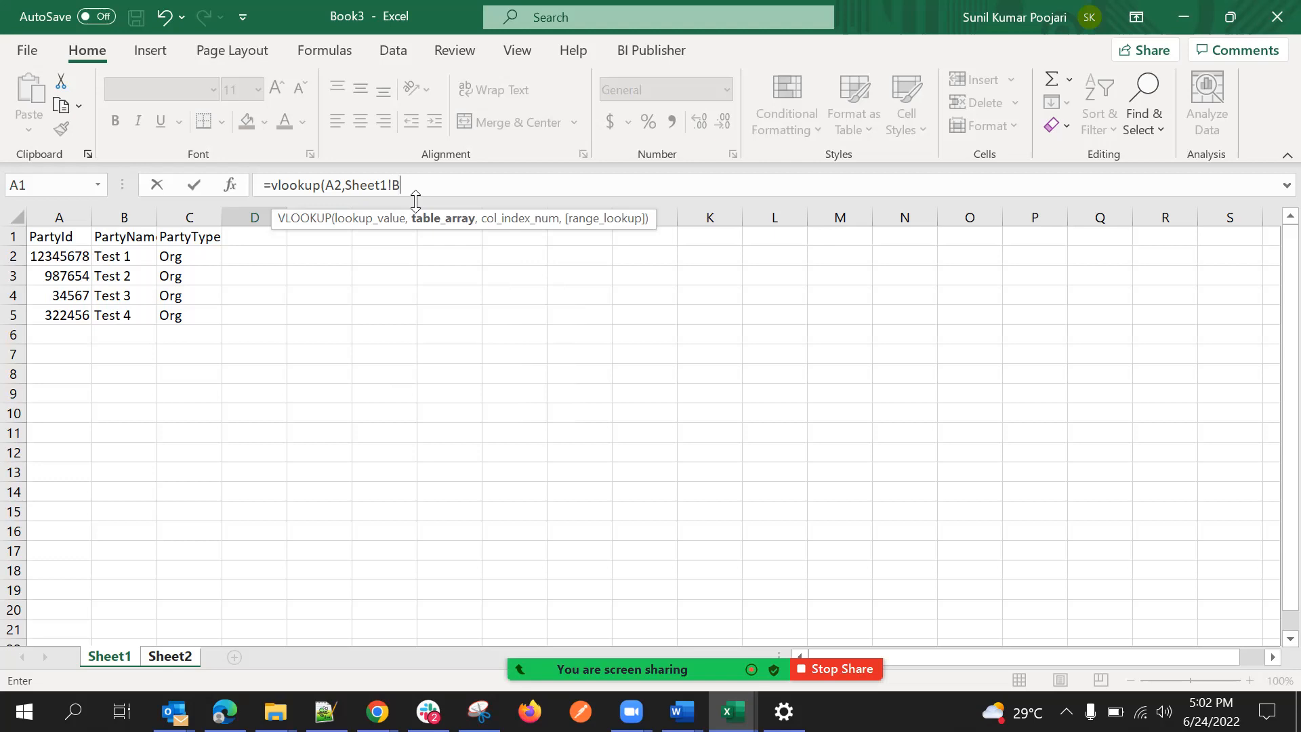
text(C)
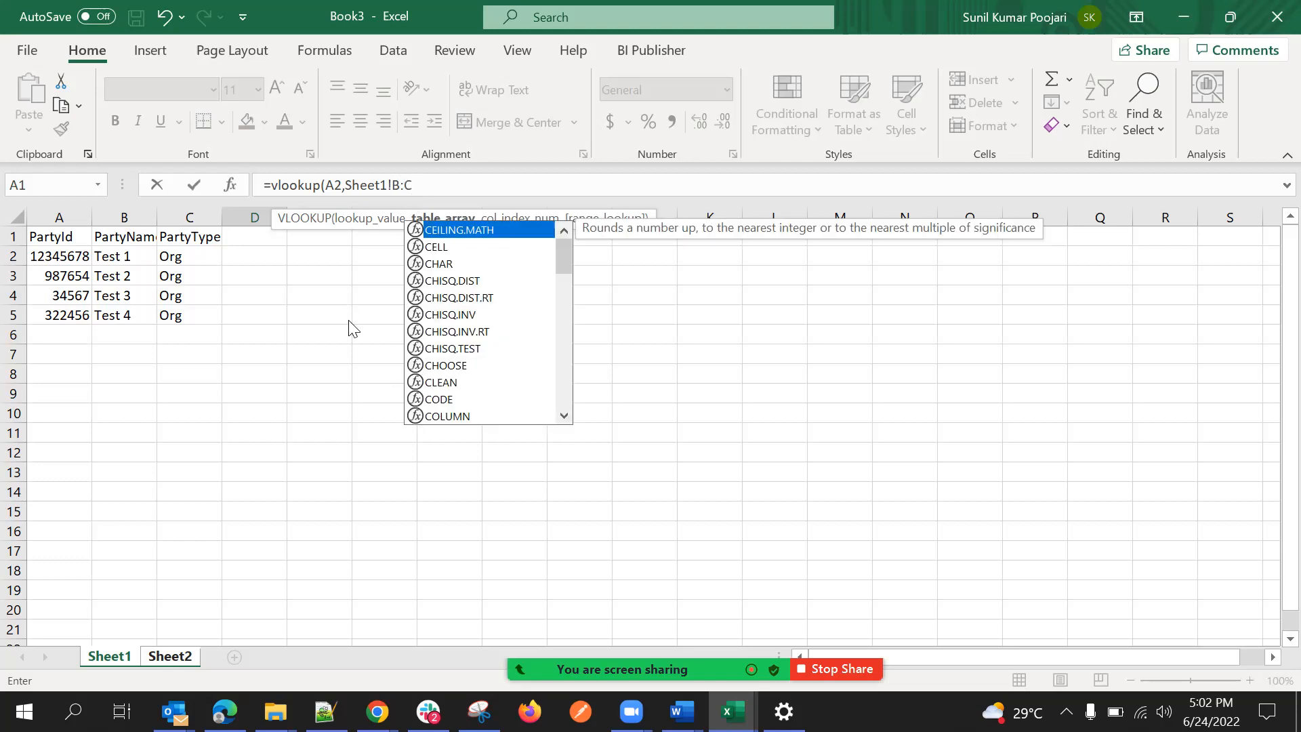
key(Return)
click(656, 412)
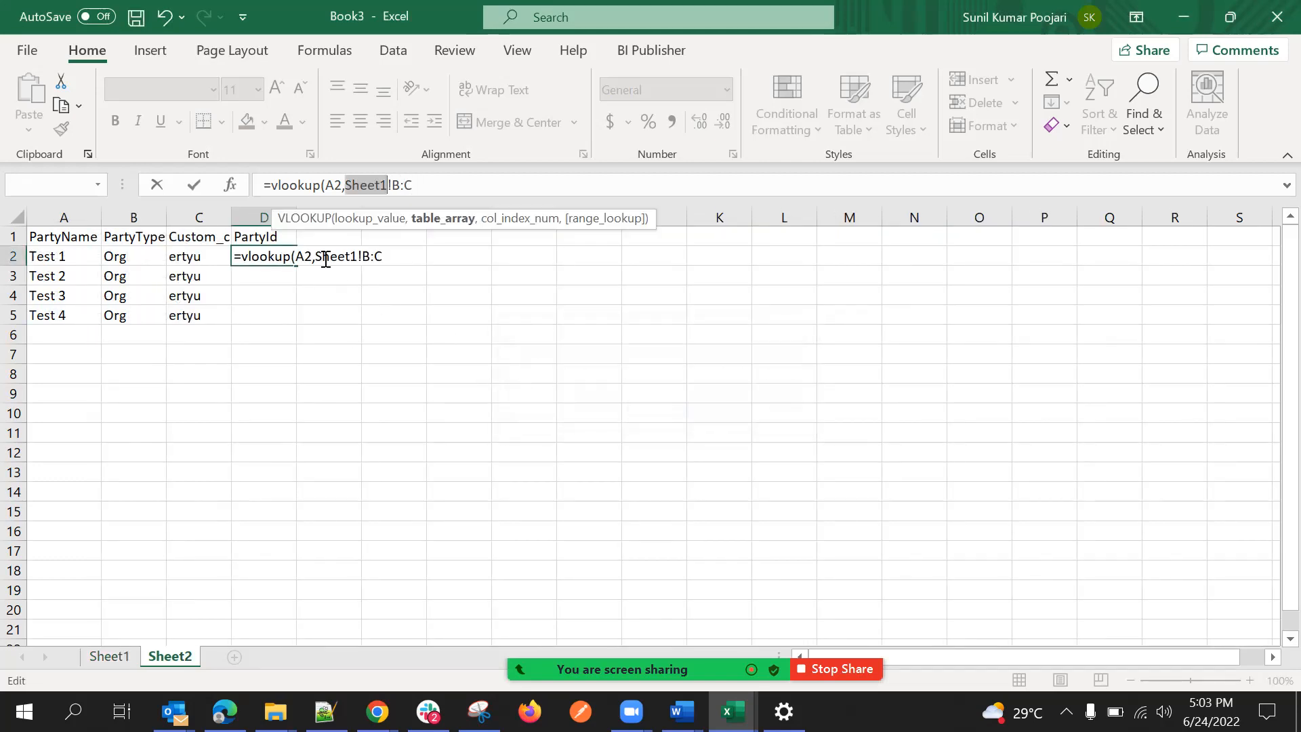
Remove the table array from the VLOOKUP formula in D2, keeping only the lookup value A2.
drag(415, 185, 351, 186)
key(BackSpace)
key(BackSpace)
text(,)
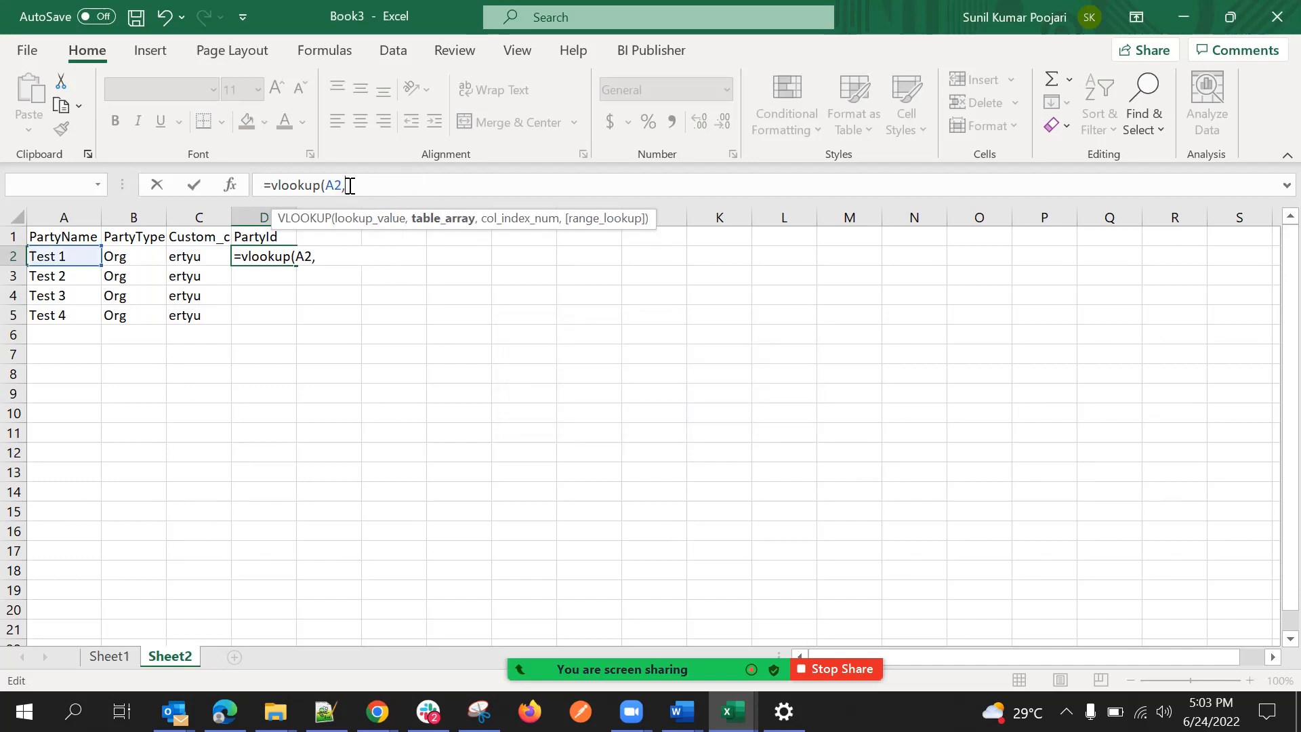
drag(134, 216, 194, 212)
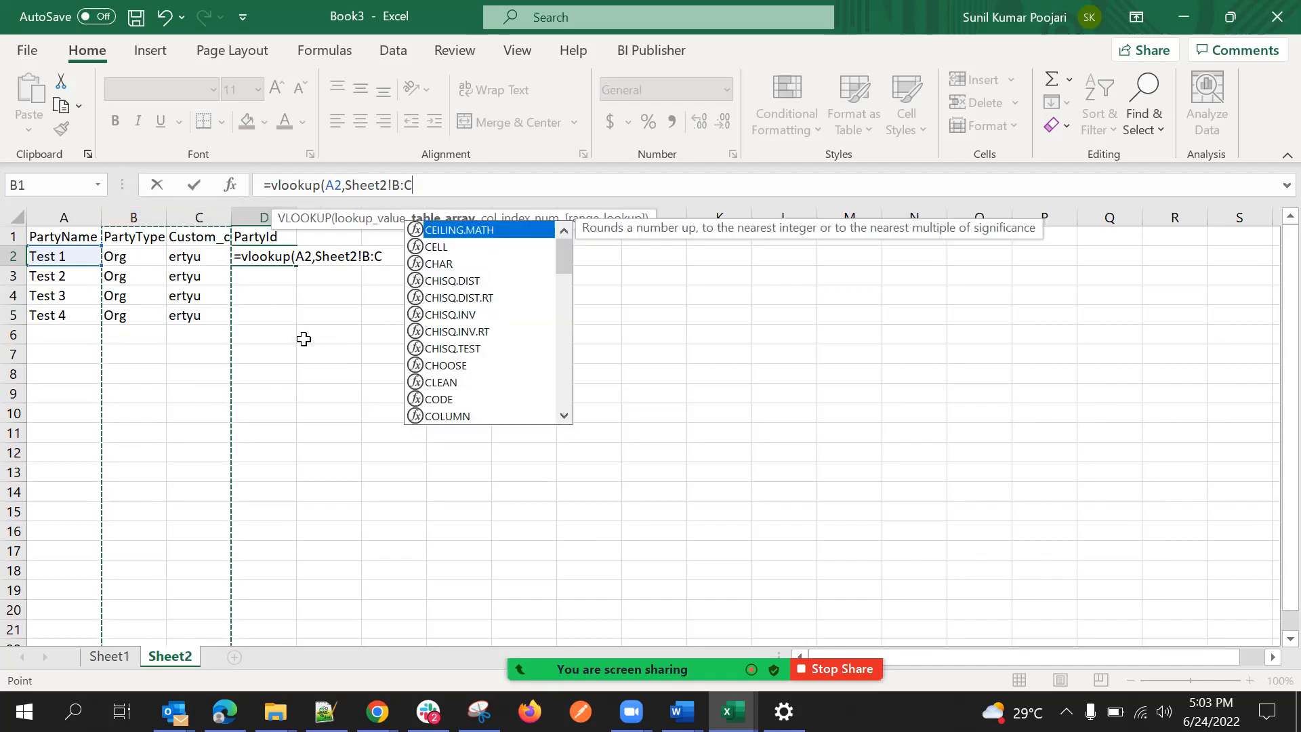
click(447, 191)
text(,)
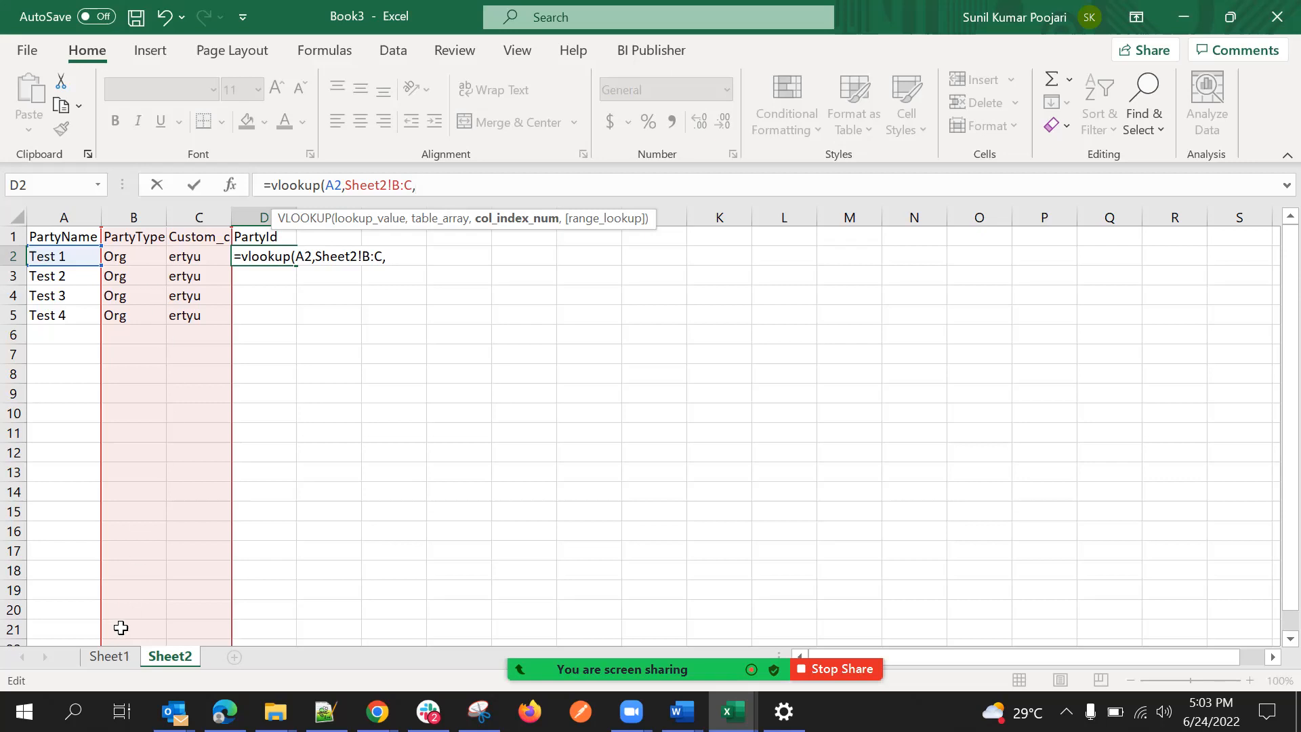
drag(350, 184, 465, 197)
key(BackSpace)
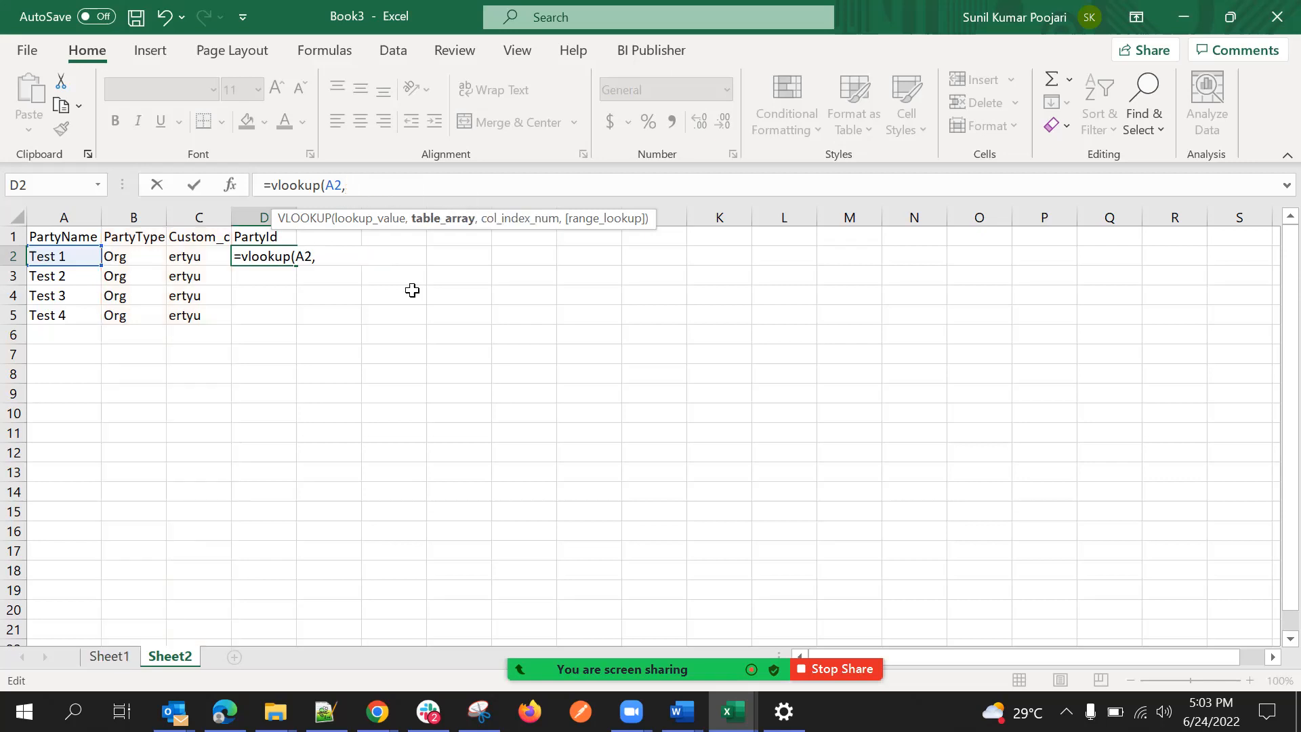
Use columns B:C on Sheet1 as the table array of the VLOOKUP formula in D2.
drag(121, 644, 120, 641)
click(109, 656)
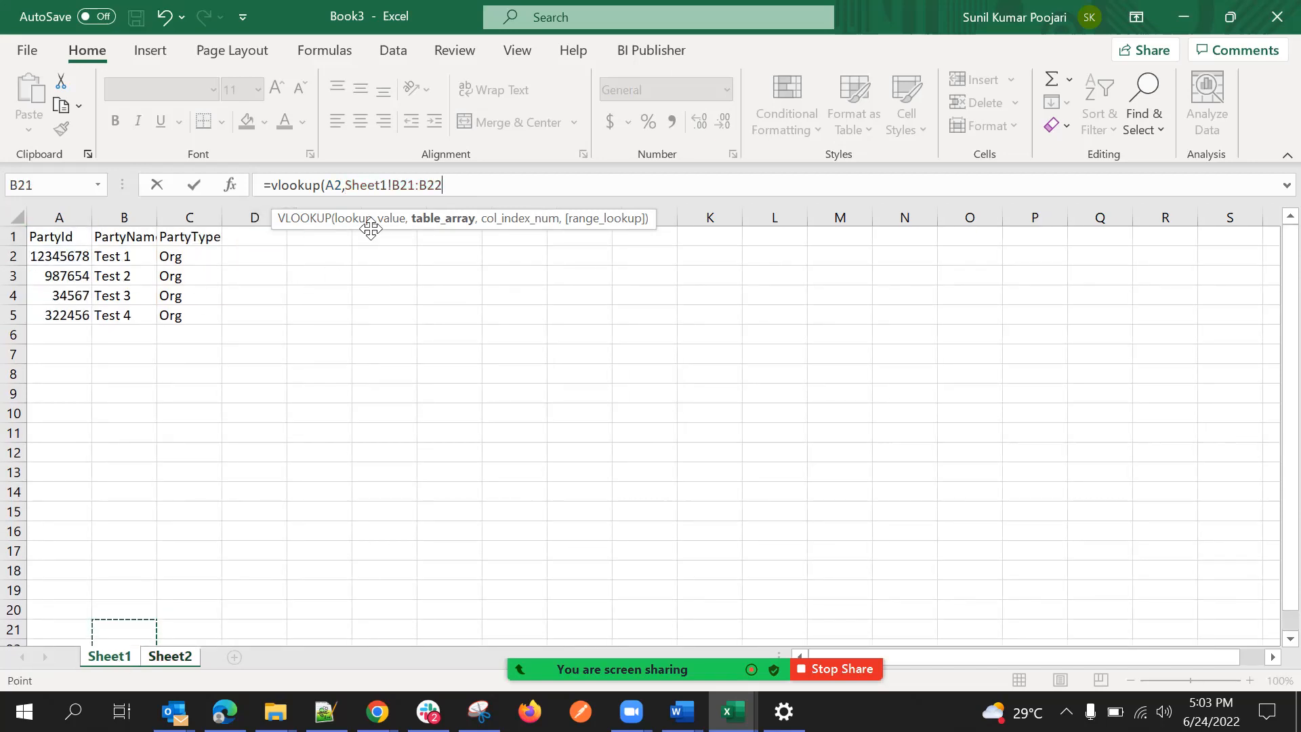
drag(114, 217, 180, 222)
click(433, 189)
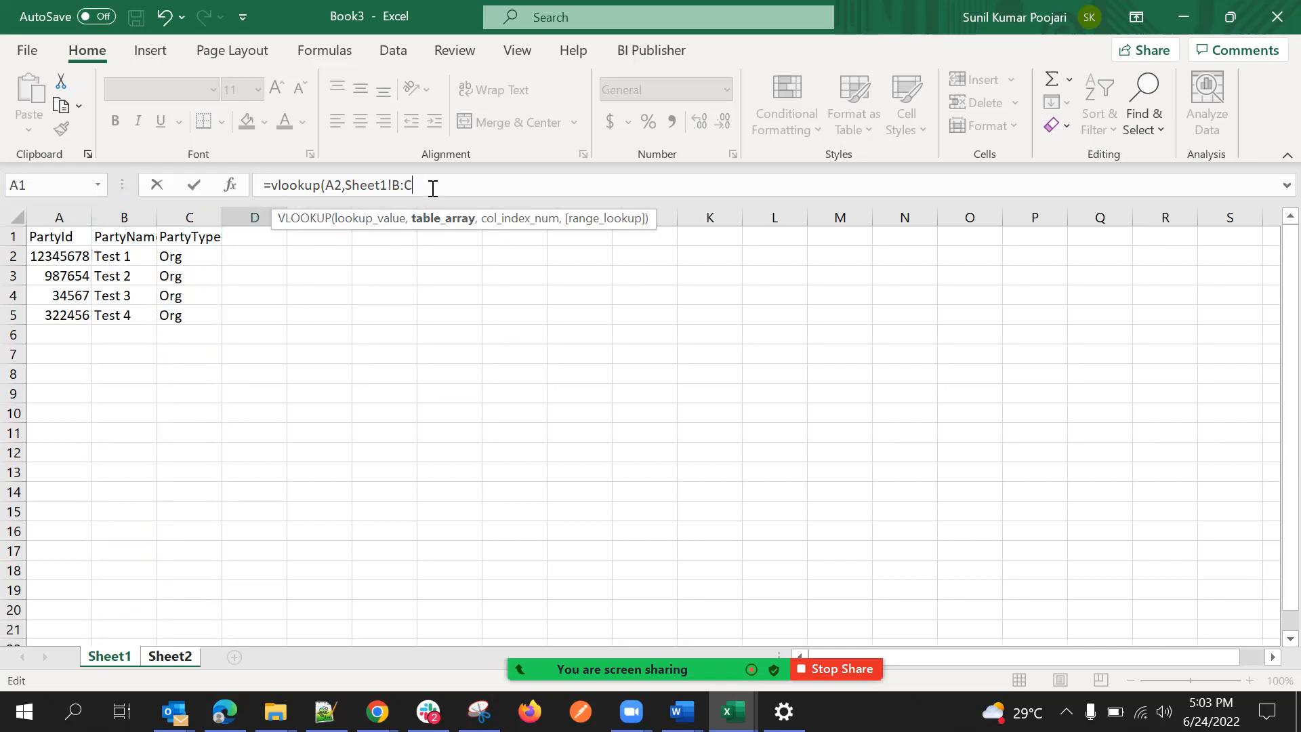
text(,)
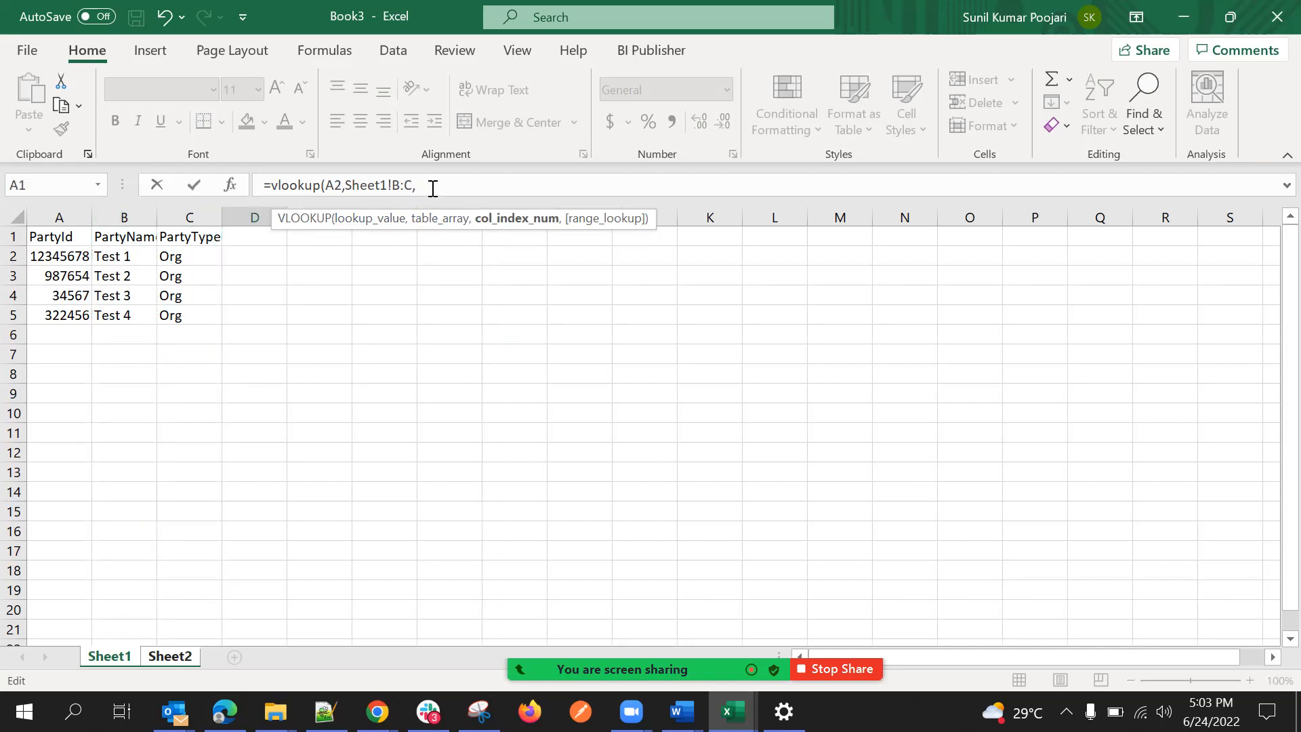
Complete the VLOOKUP formula in D2 with column index 2 and range lookup 0.
click(1263, 545)
text(,)
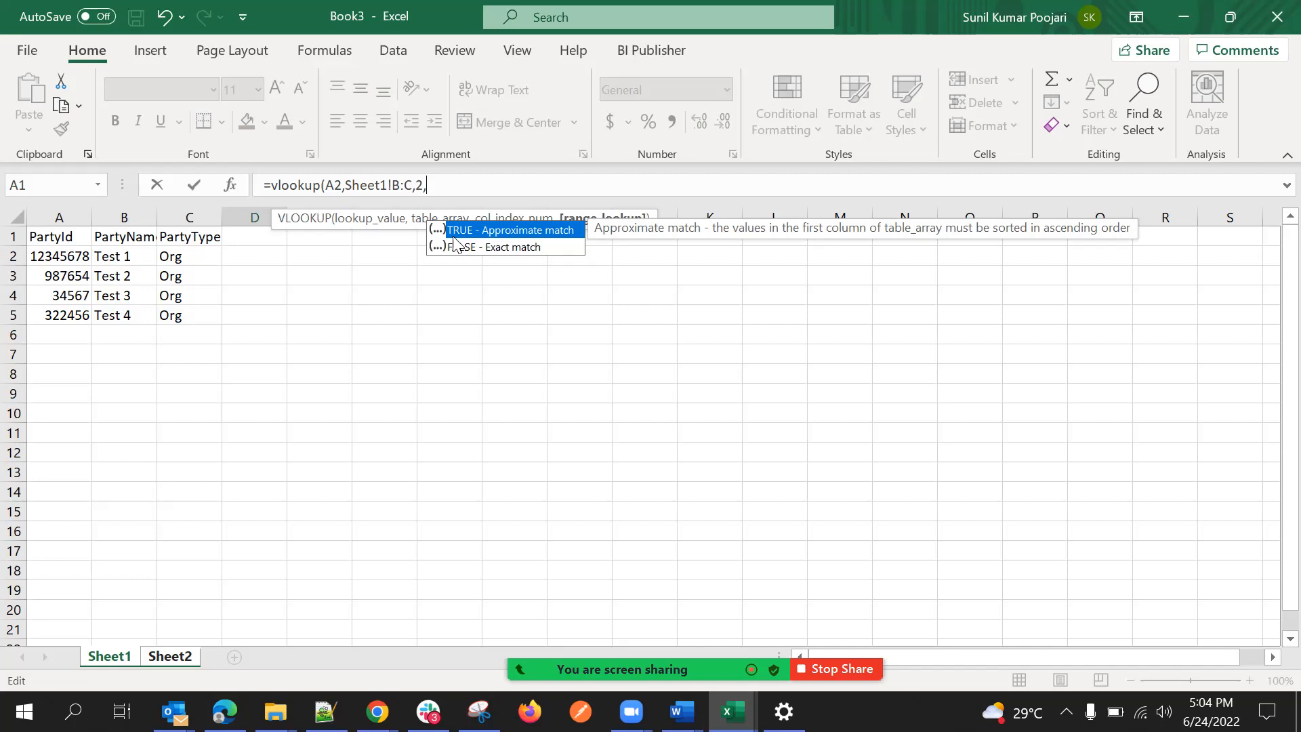
text(0)
key(BackSpace)
text(1)
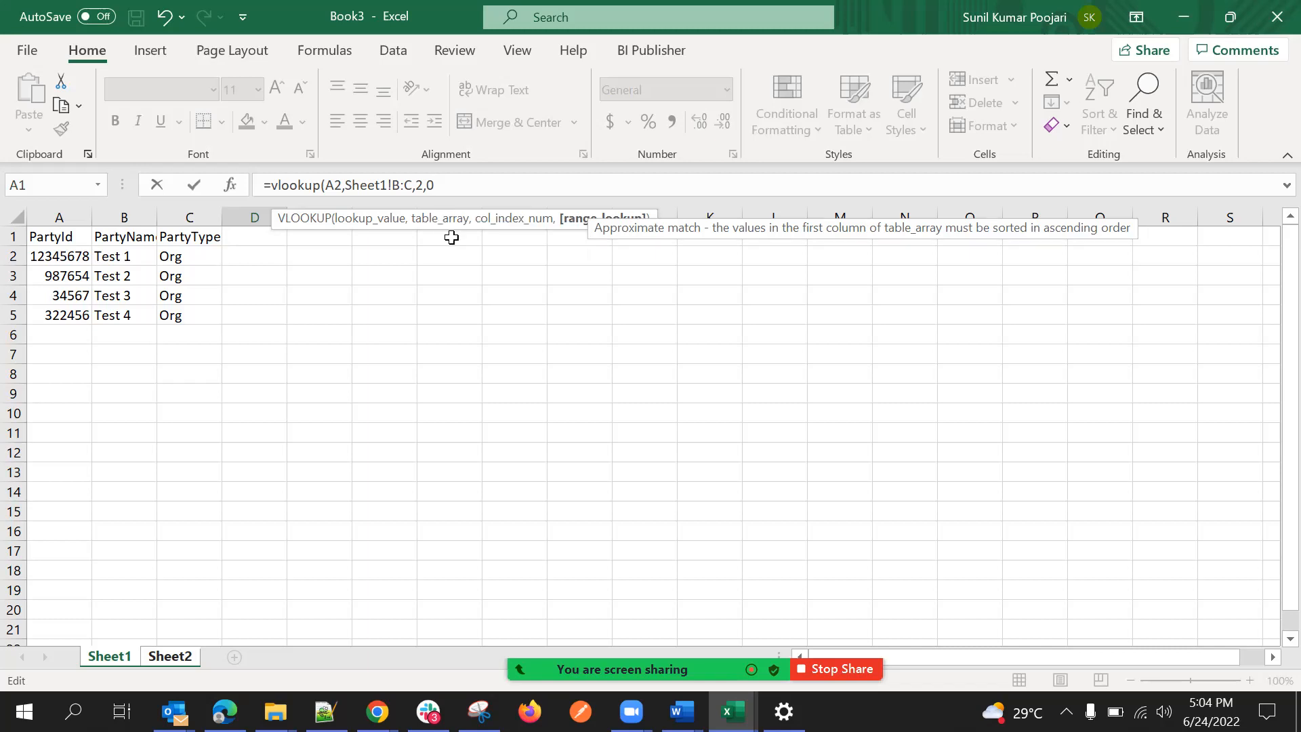
text())
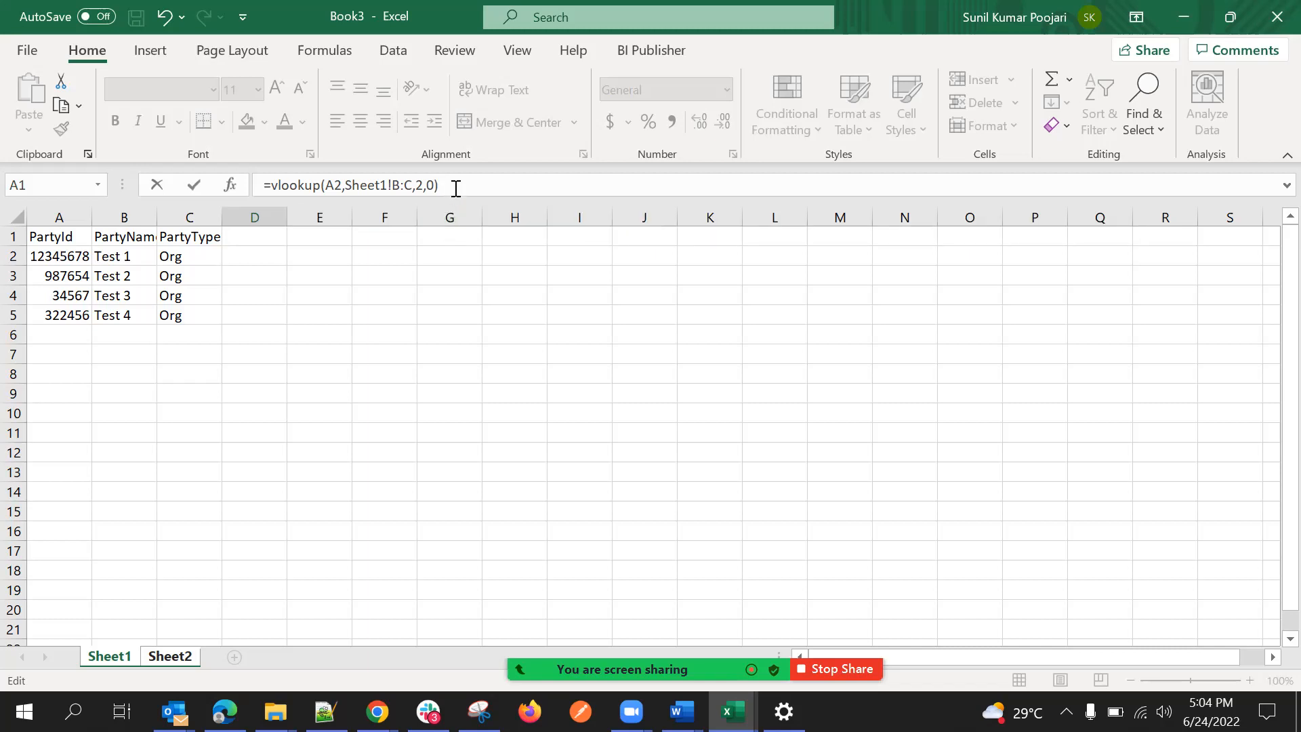
key(Return)
Fill the VLOOKUP formula from D2 down to D5 on Sheet2.
scroll(320, 319, up, 1)
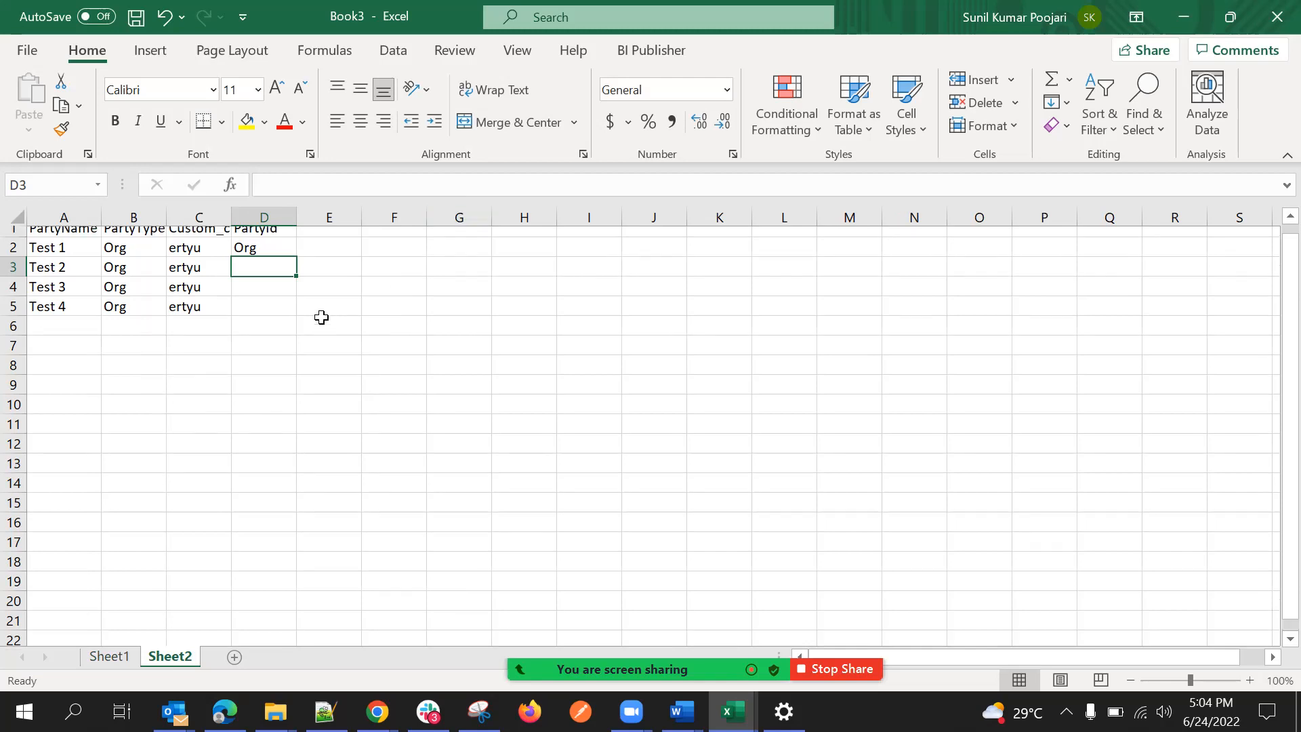
click(274, 256)
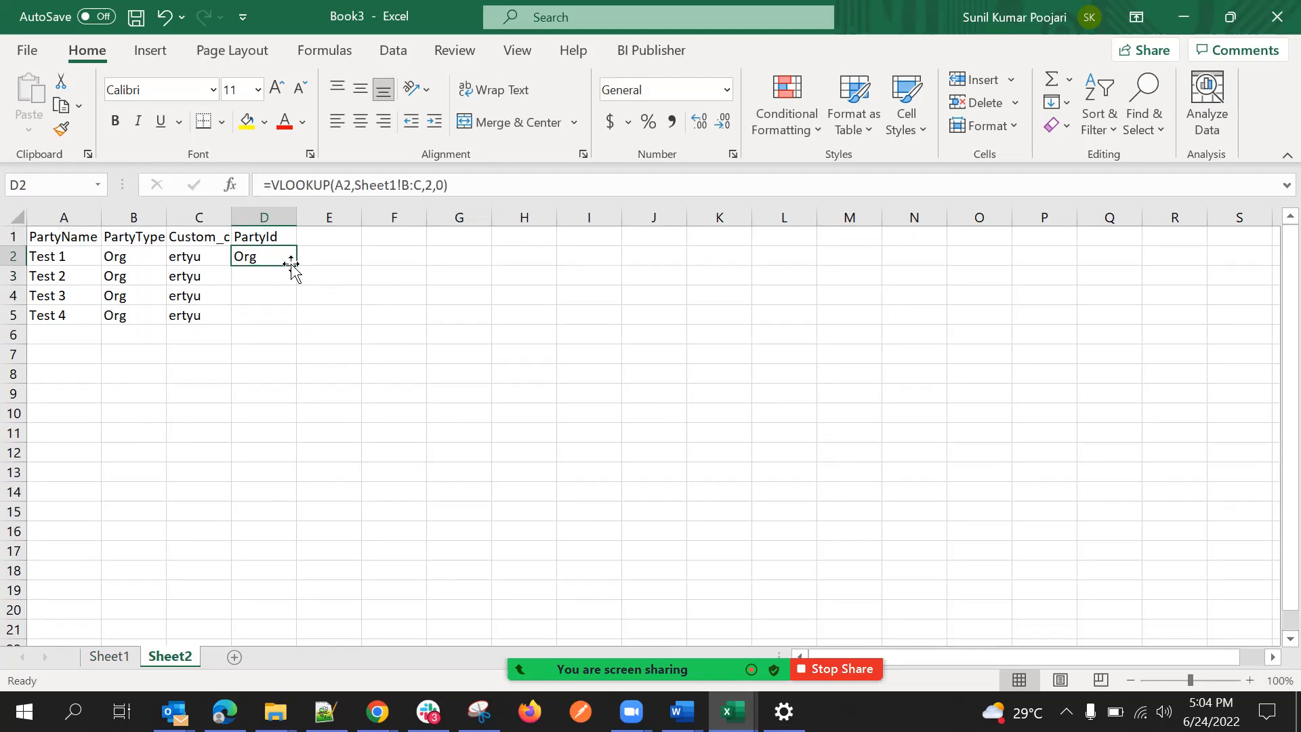
double_click(295, 267)
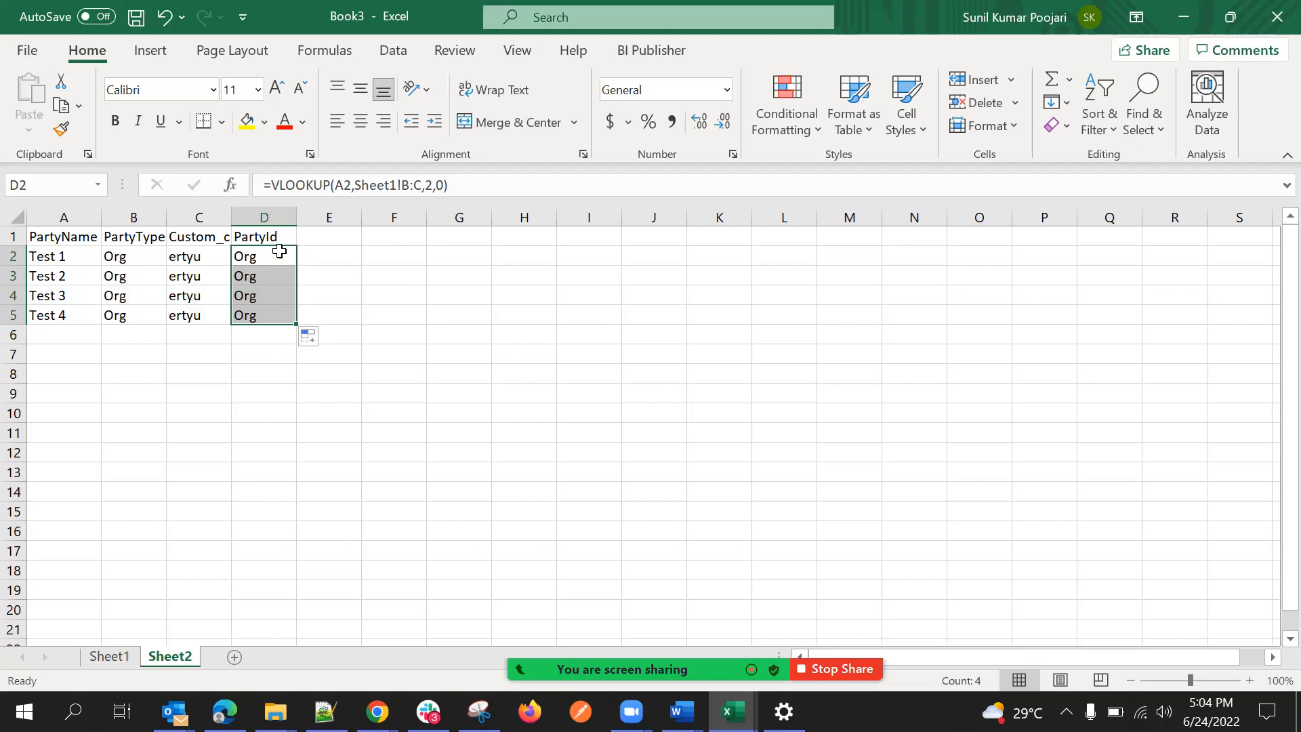
Rename the header in D1 on Sheet2 as PArtyType.
click(275, 235)
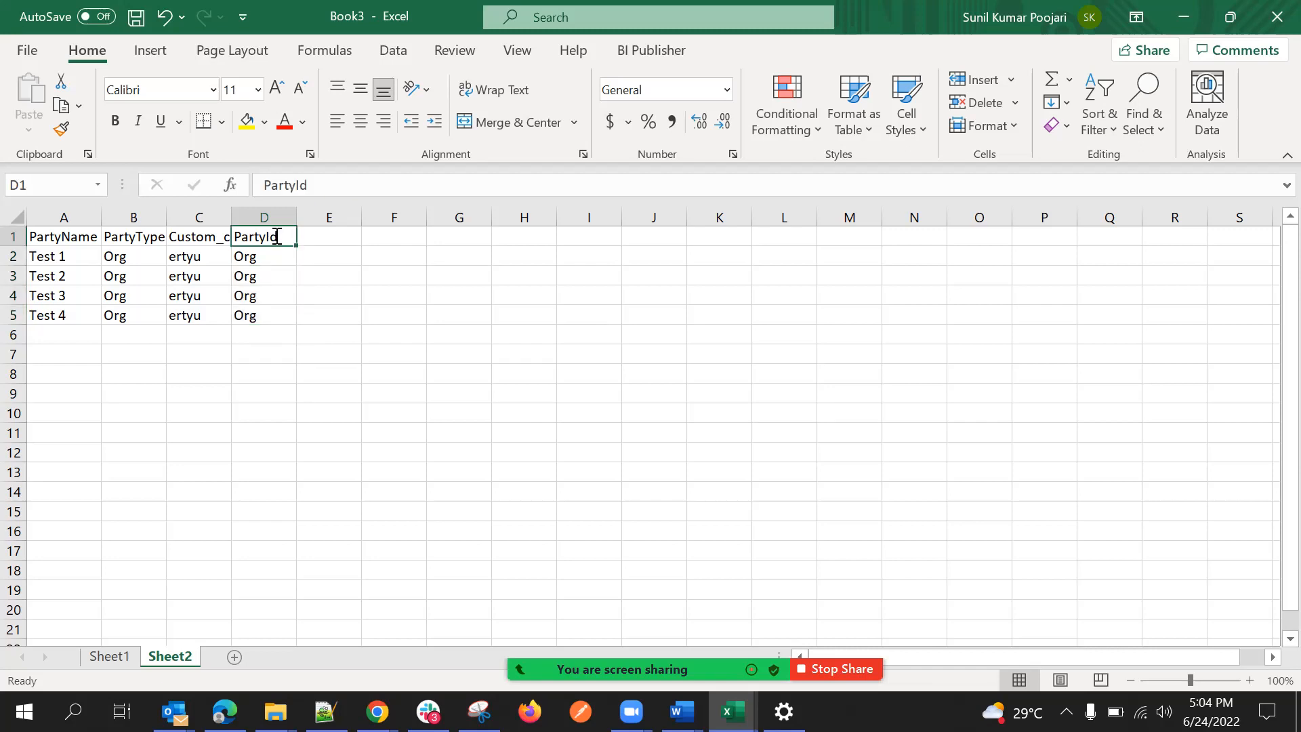
text(PArtyld)
key(BackSpace)
key(BackSpace)
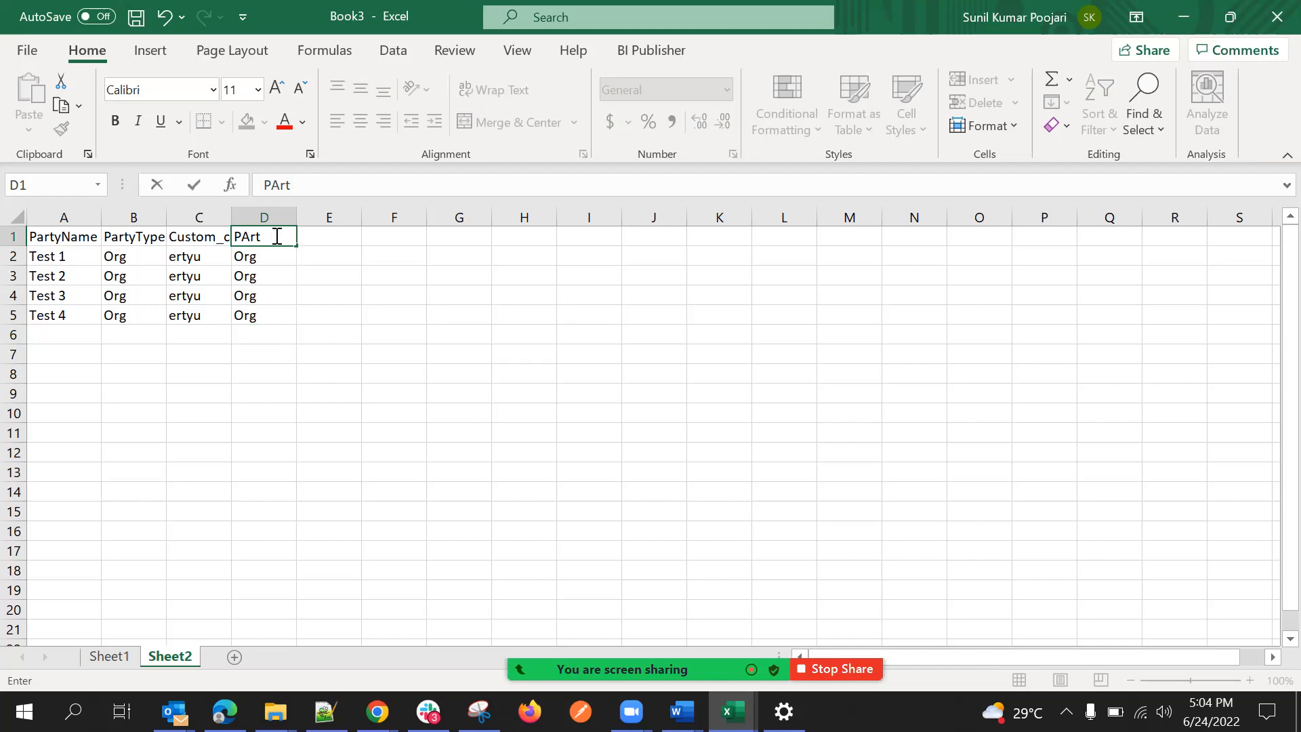
text(Tyo)
text(e)
click(274, 295)
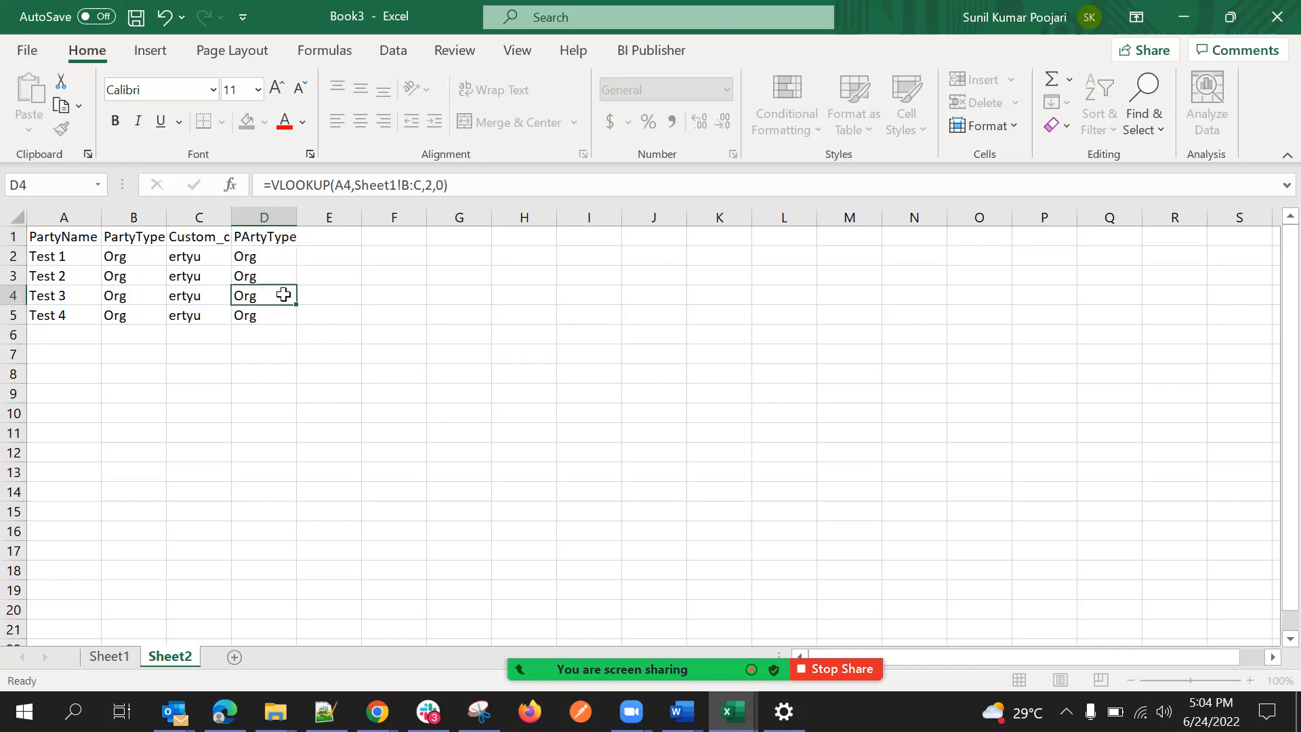
Add a PartyId header in E1 on Sheet2.
click(337, 256)
click(328, 241)
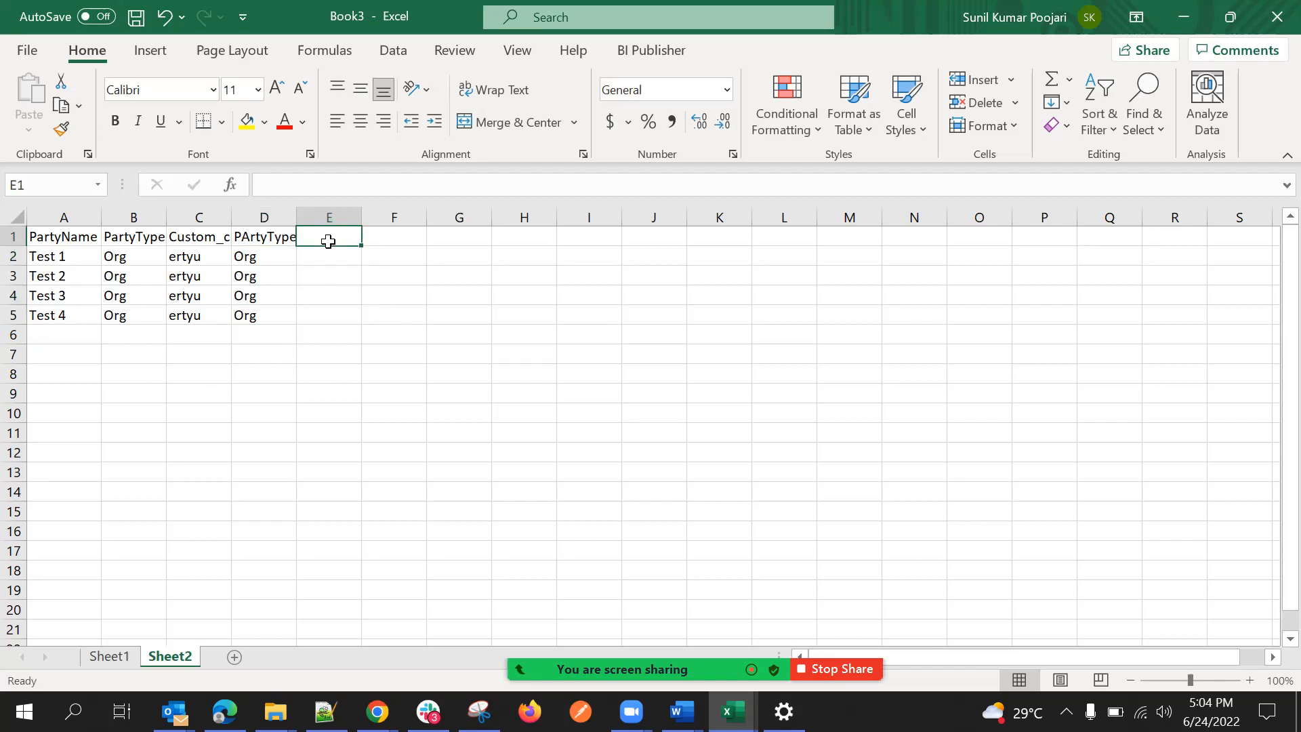
text(PartyId)
key(Return)
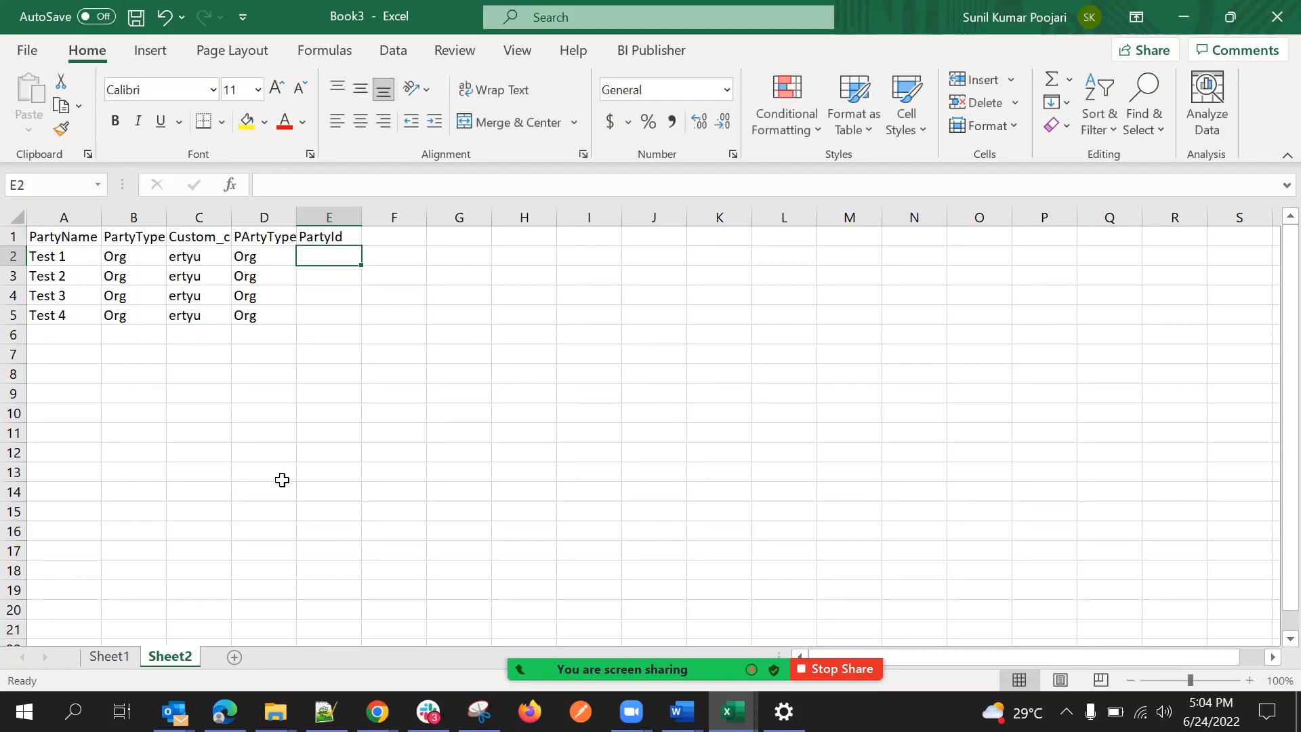
Copy the PartyId column A1:A5 on Sheet1 into column D, starting at D1.
click(110, 656)
drag(85, 244, 74, 316)
key(ctrl+c)
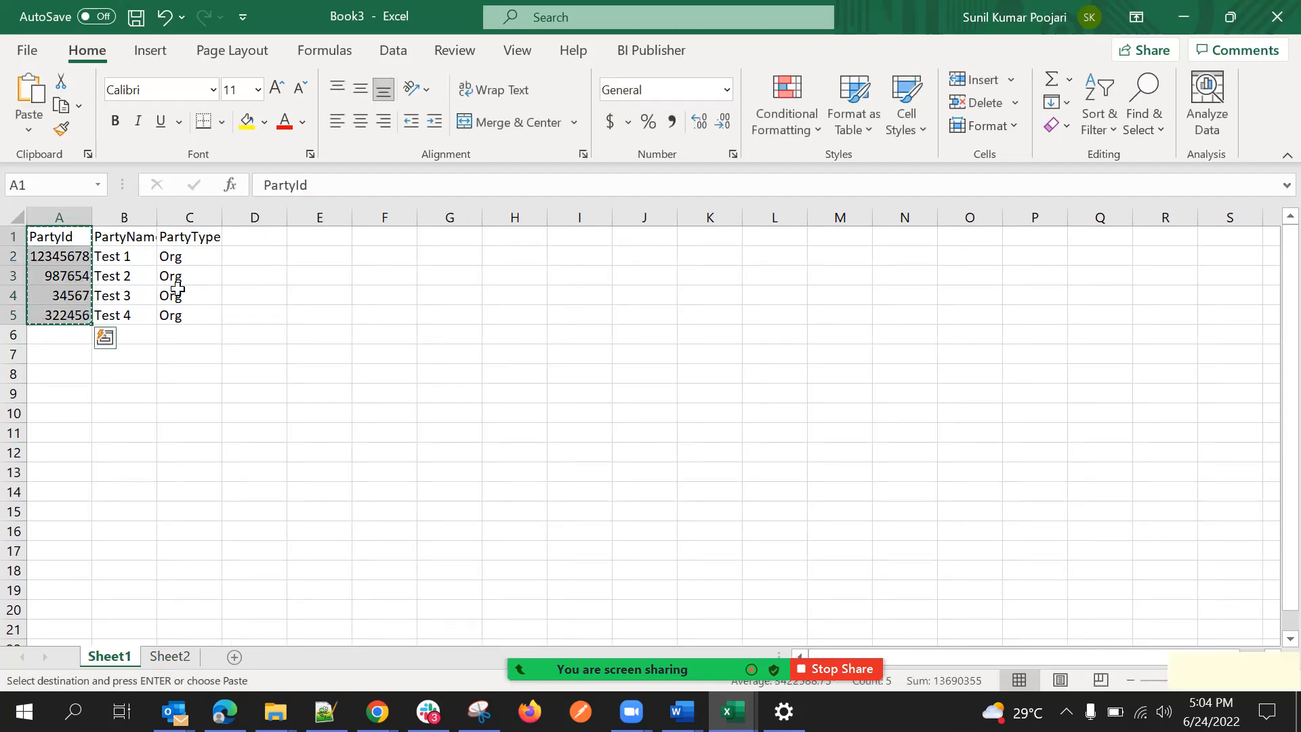
click(243, 239)
key(ctrl+v)
click(383, 296)
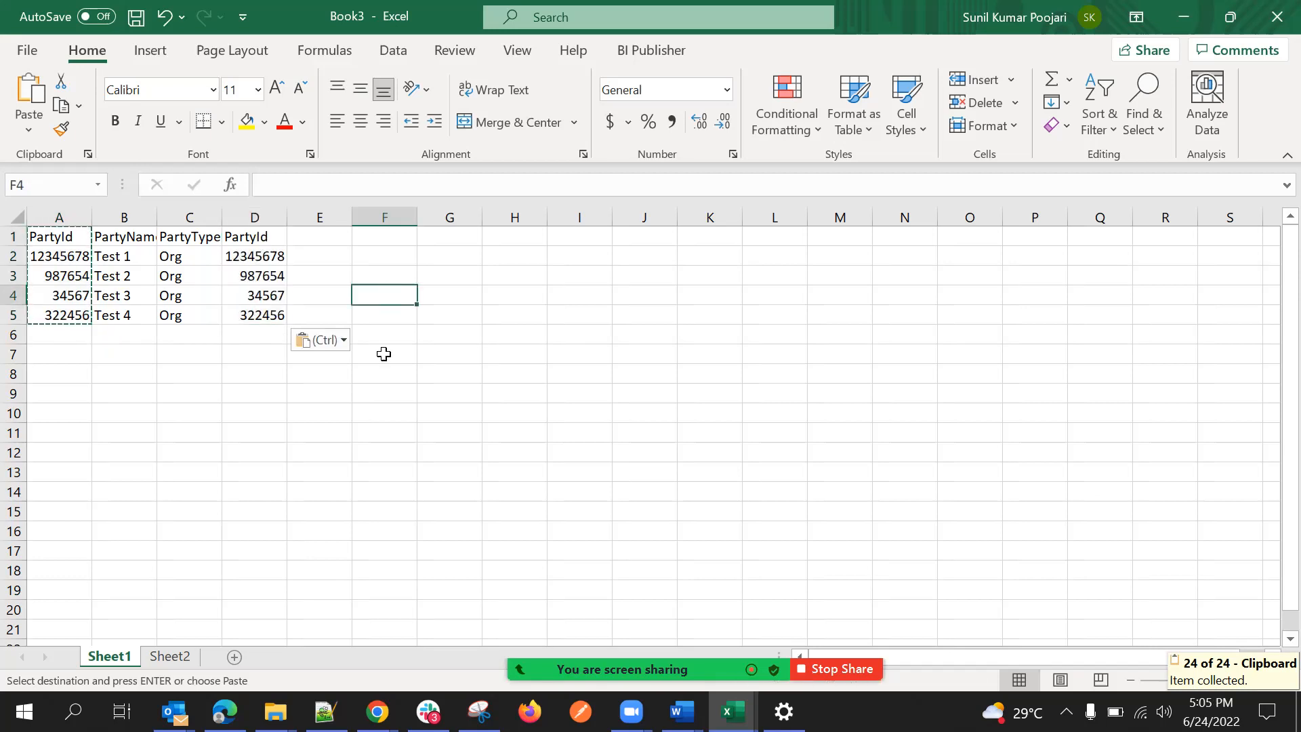
Start a VLOOKUP formula in E2 on Sheet2 with A2 as the lookup value.
click(178, 658)
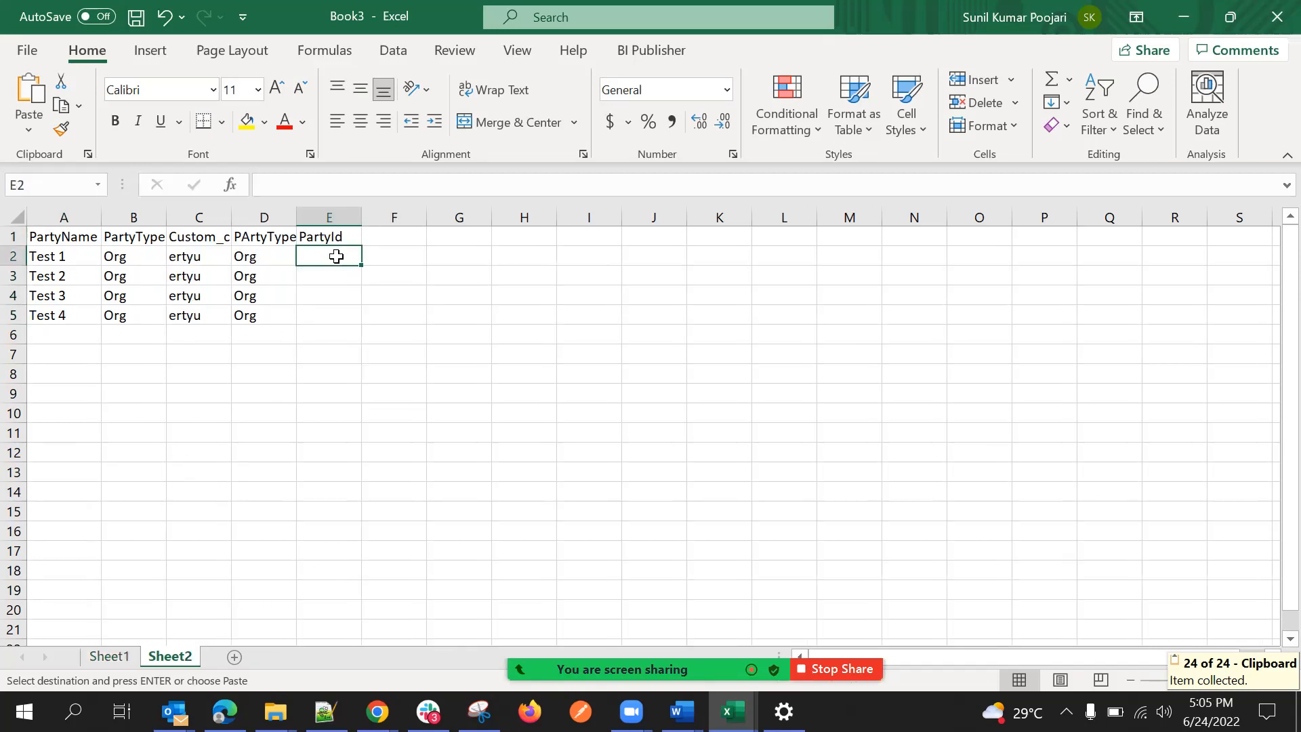
text(=vlook)
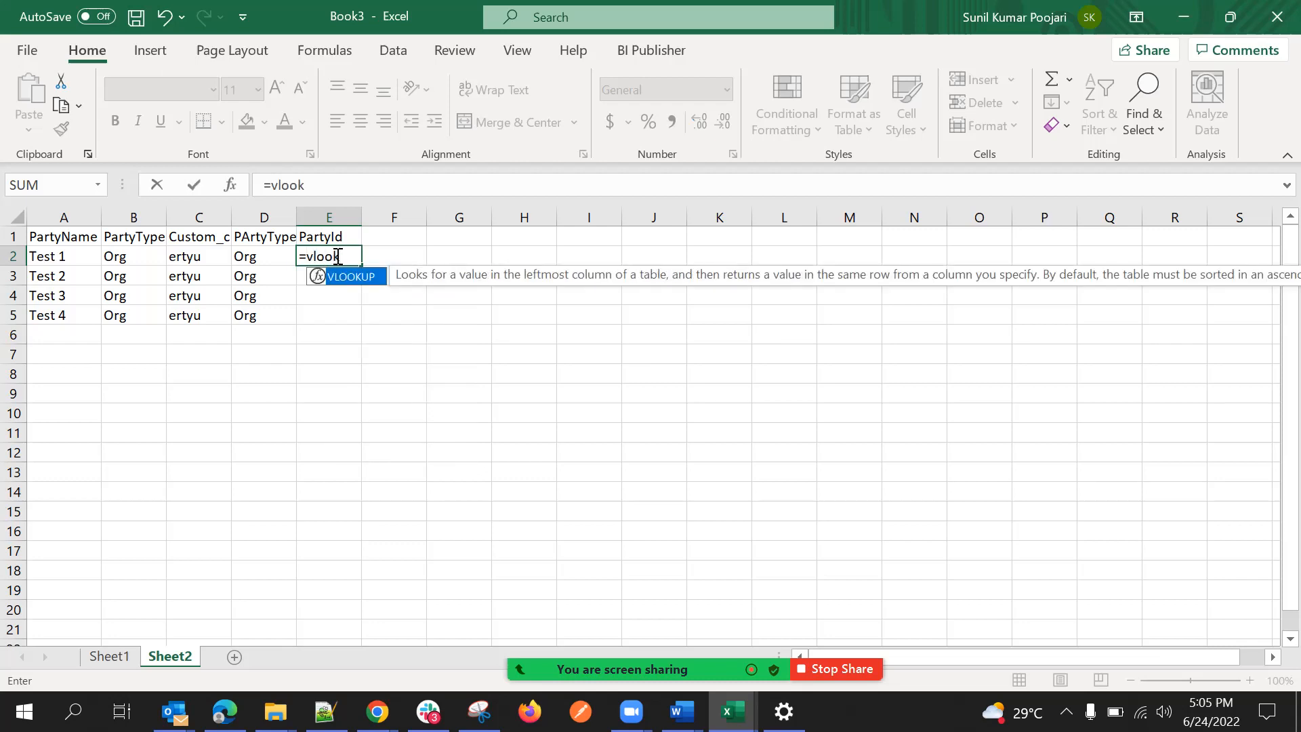
text(up()
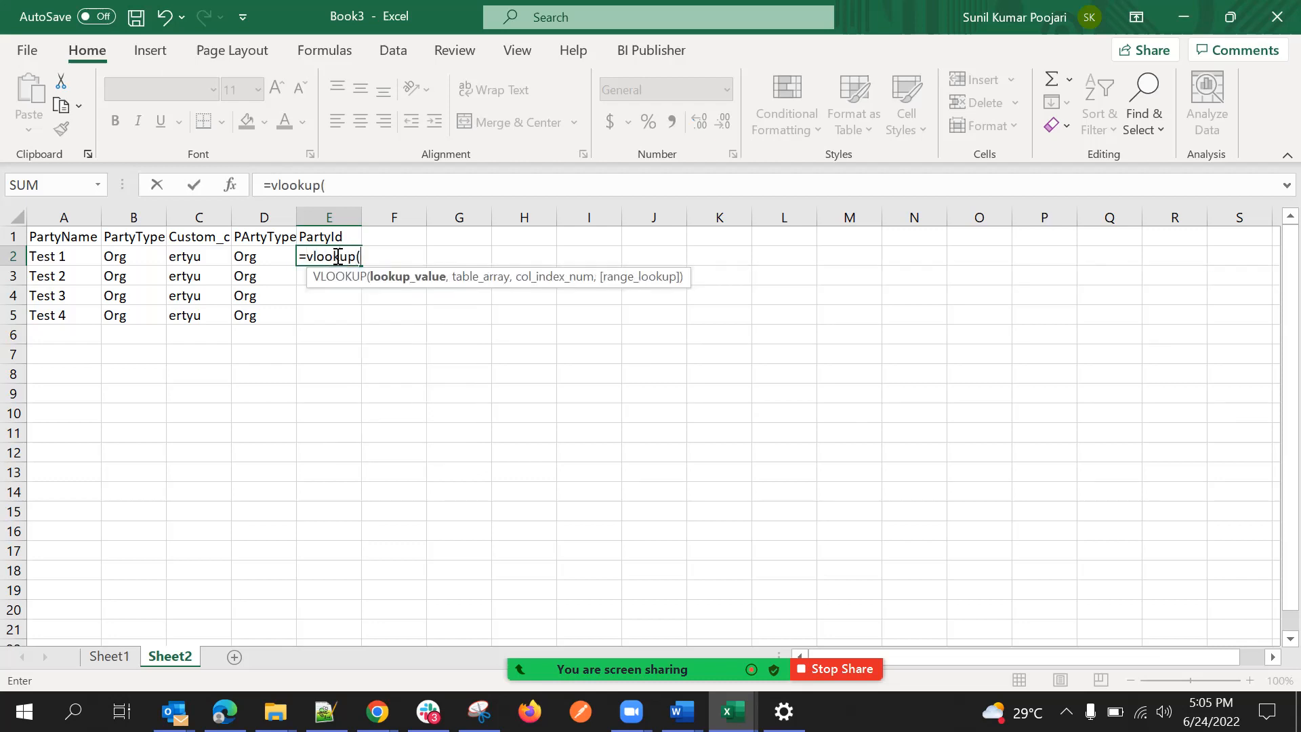
click(59, 258)
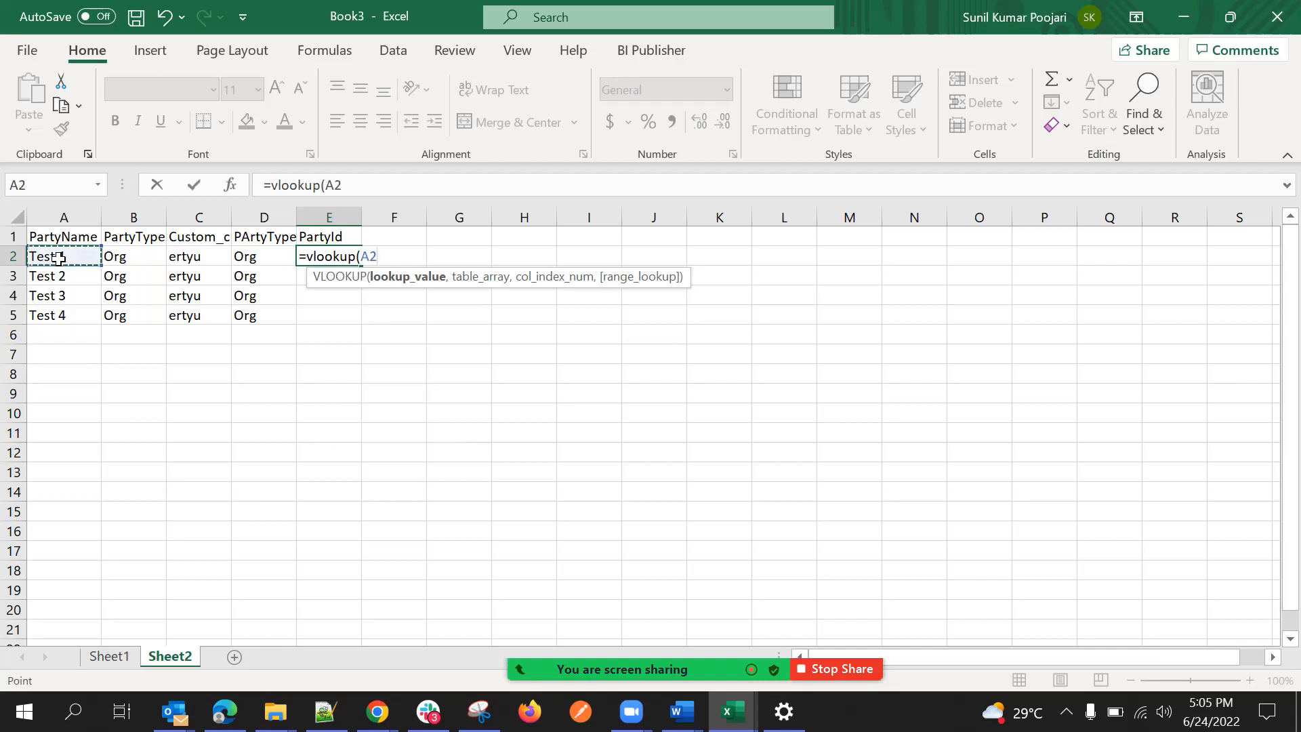
text(,)
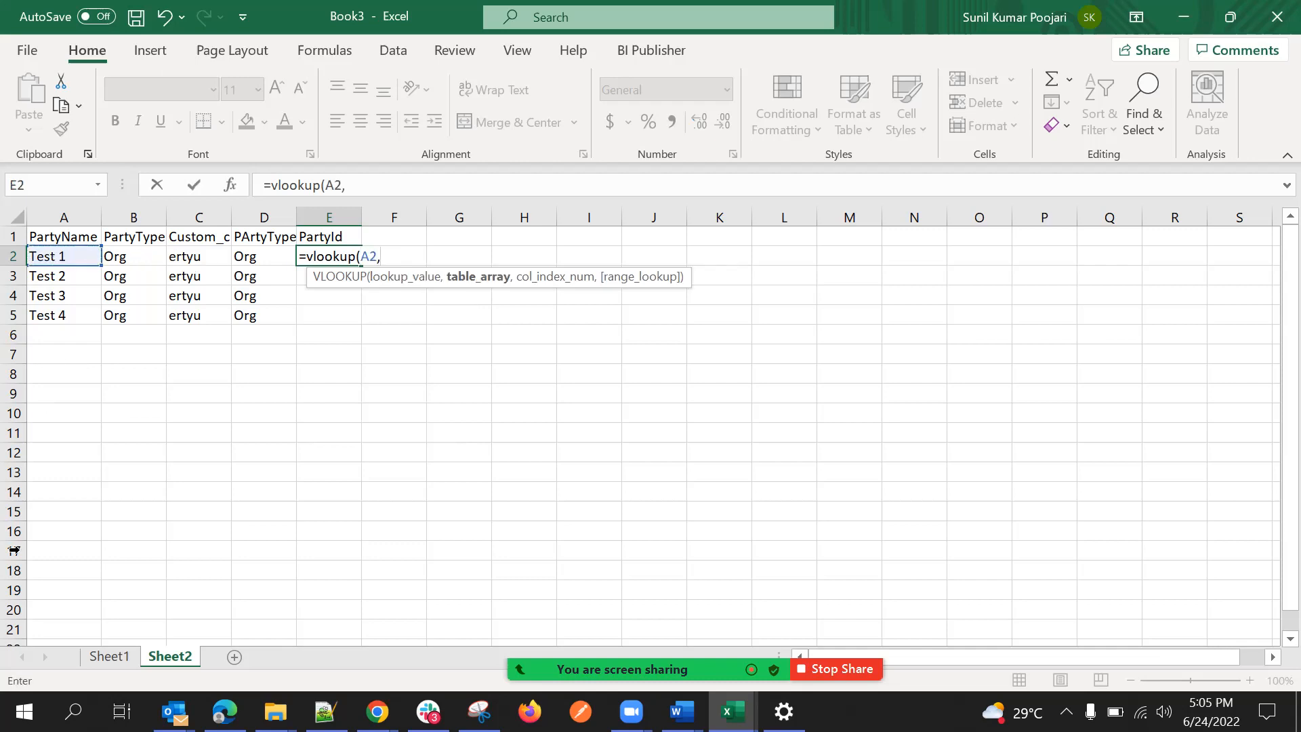
Set the table array of the E2 VLOOKUP formula to columns B:D on Sheet1 and the column index to 3.
click(110, 654)
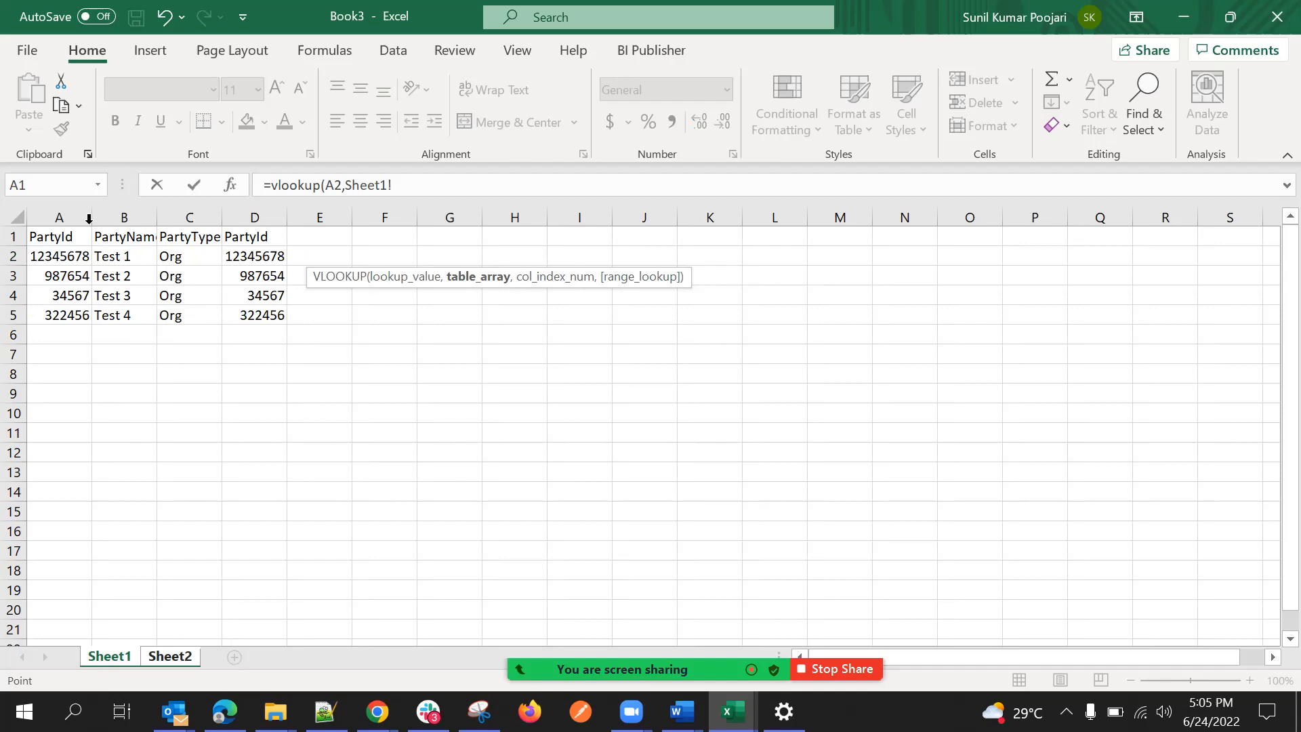
click(68, 218)
drag(68, 218, 238, 215)
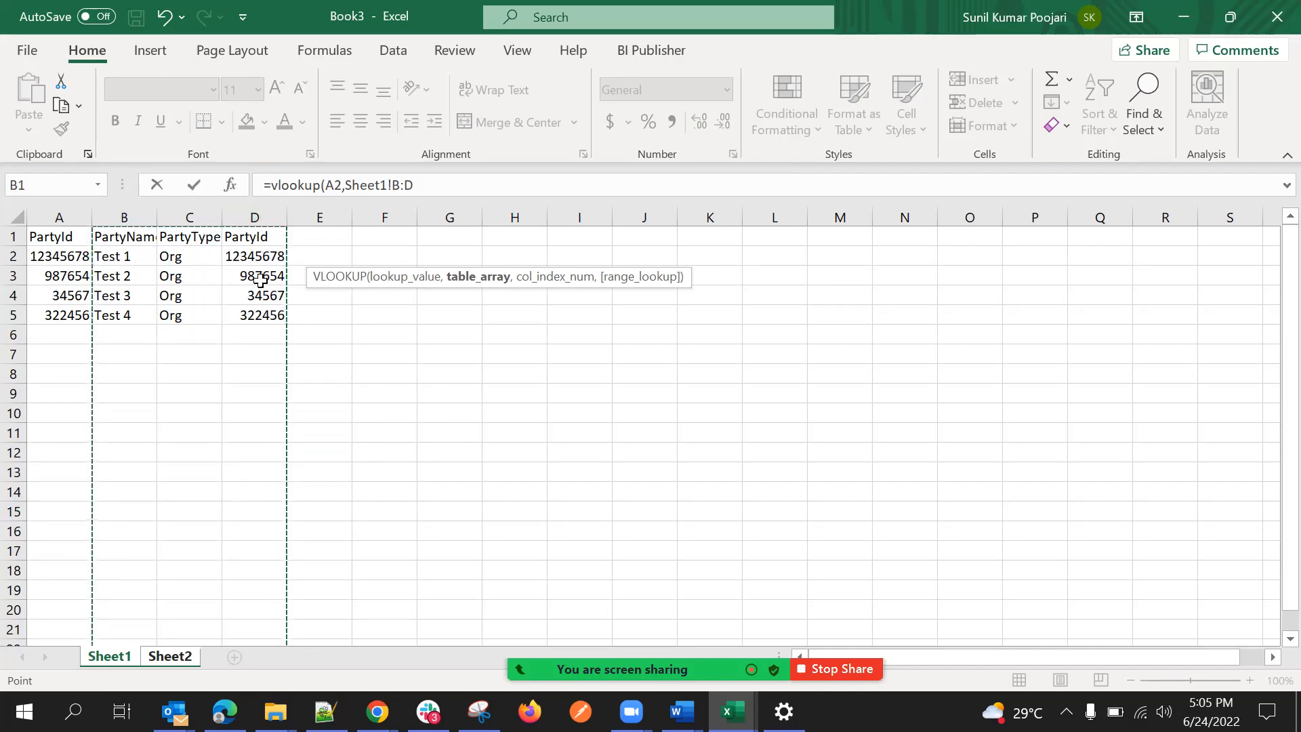
click(426, 193)
text(,3)
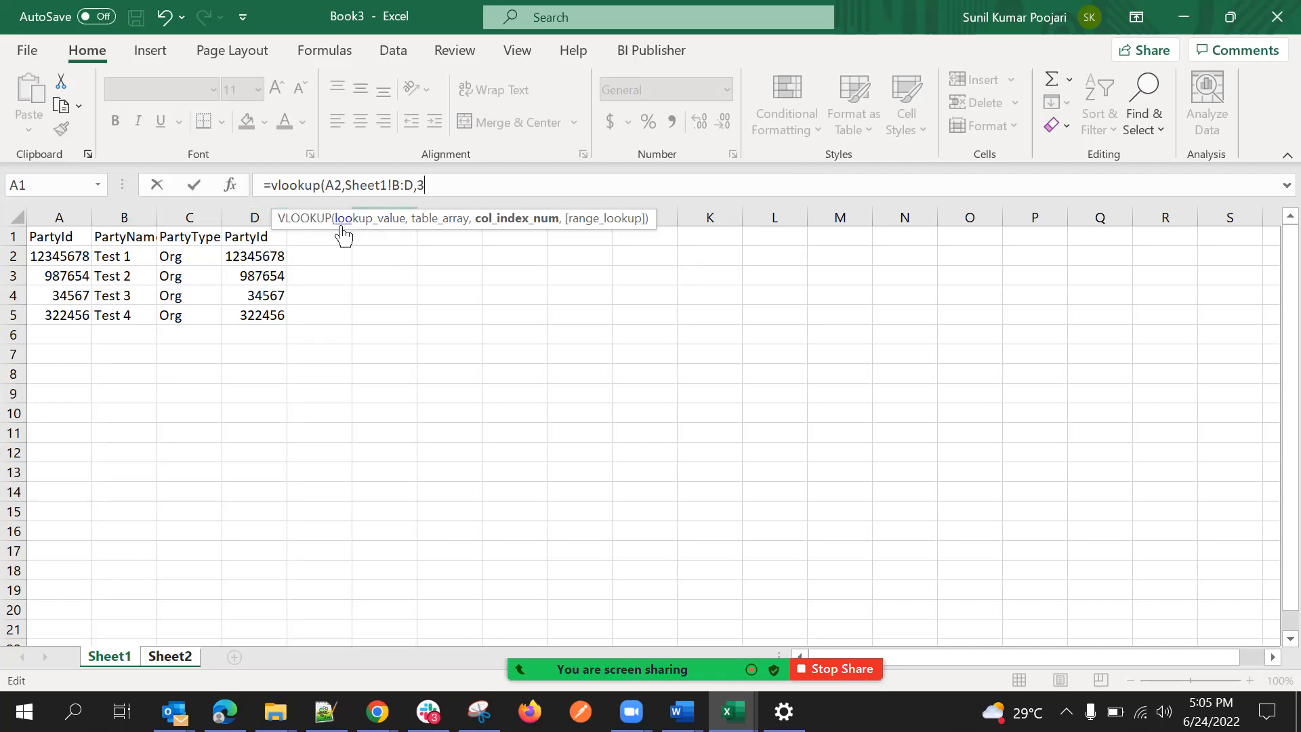
Complete the VLOOKUP formula in E2 with 0 as the range lookup for an exact match.
text(,)
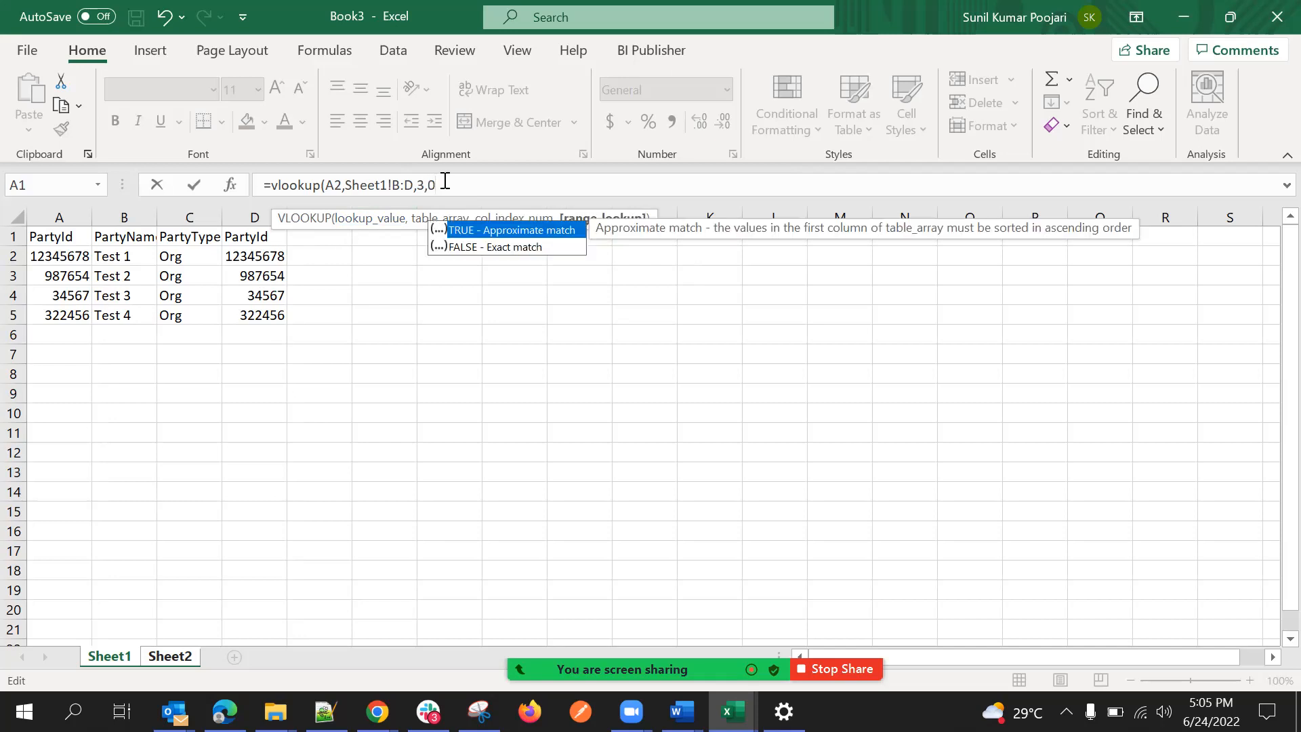
text(0)
key(Return)
Fill the PartyId VLOOKUP formula from E2 down to E5 on Sheet2 and check the copied formula in E4.
click(341, 256)
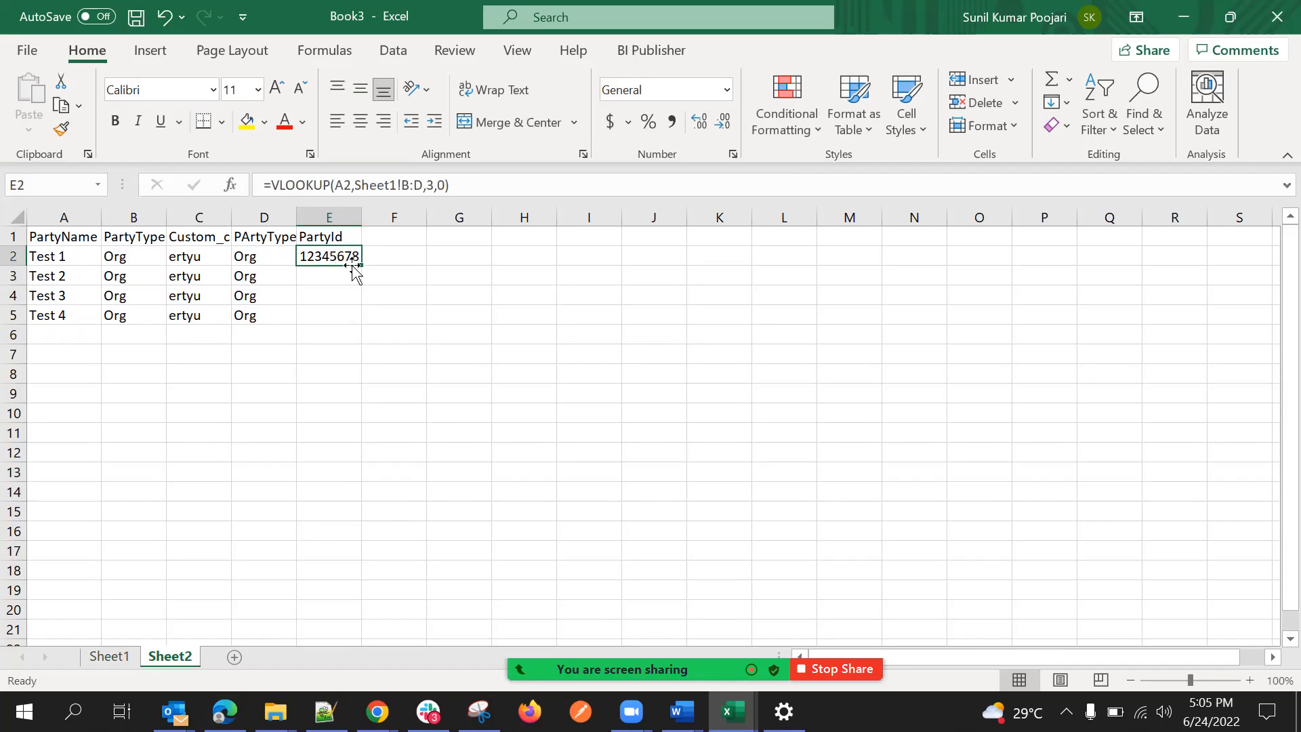
click(363, 262)
click(356, 259)
double_click(361, 264)
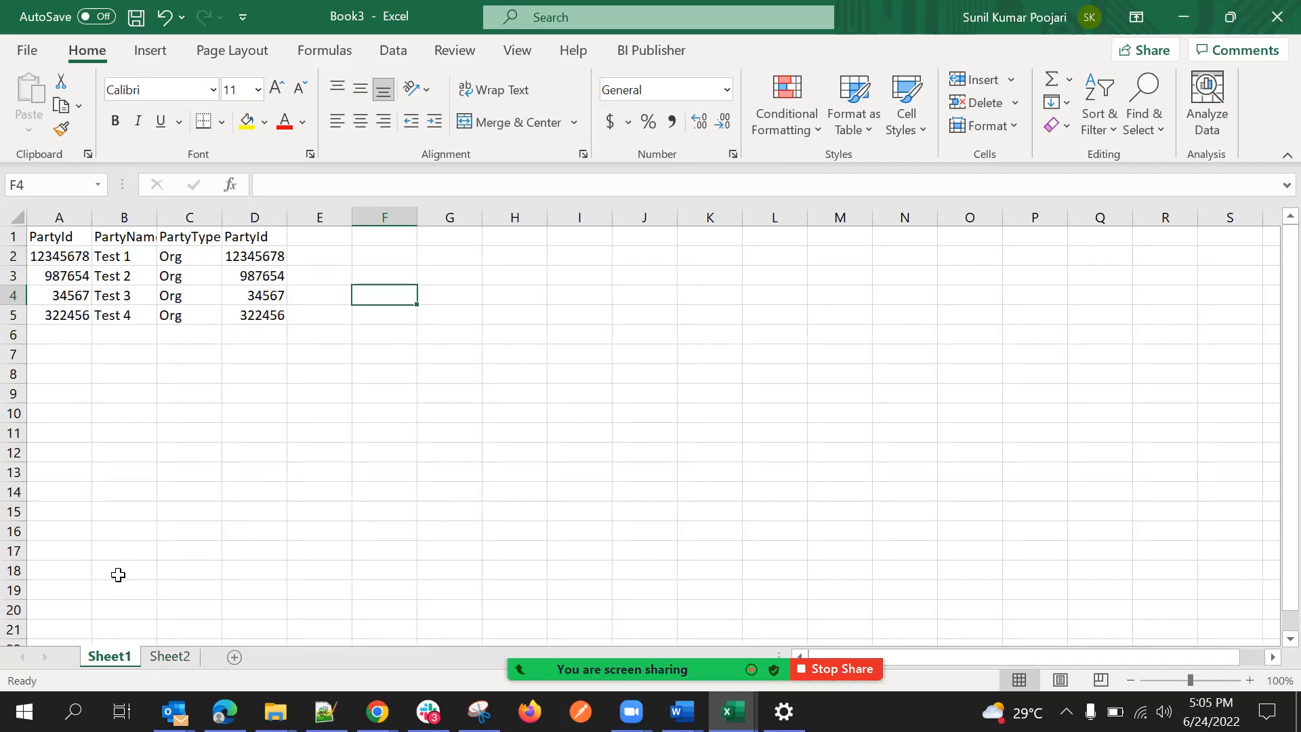
click(169, 656)
click(315, 293)
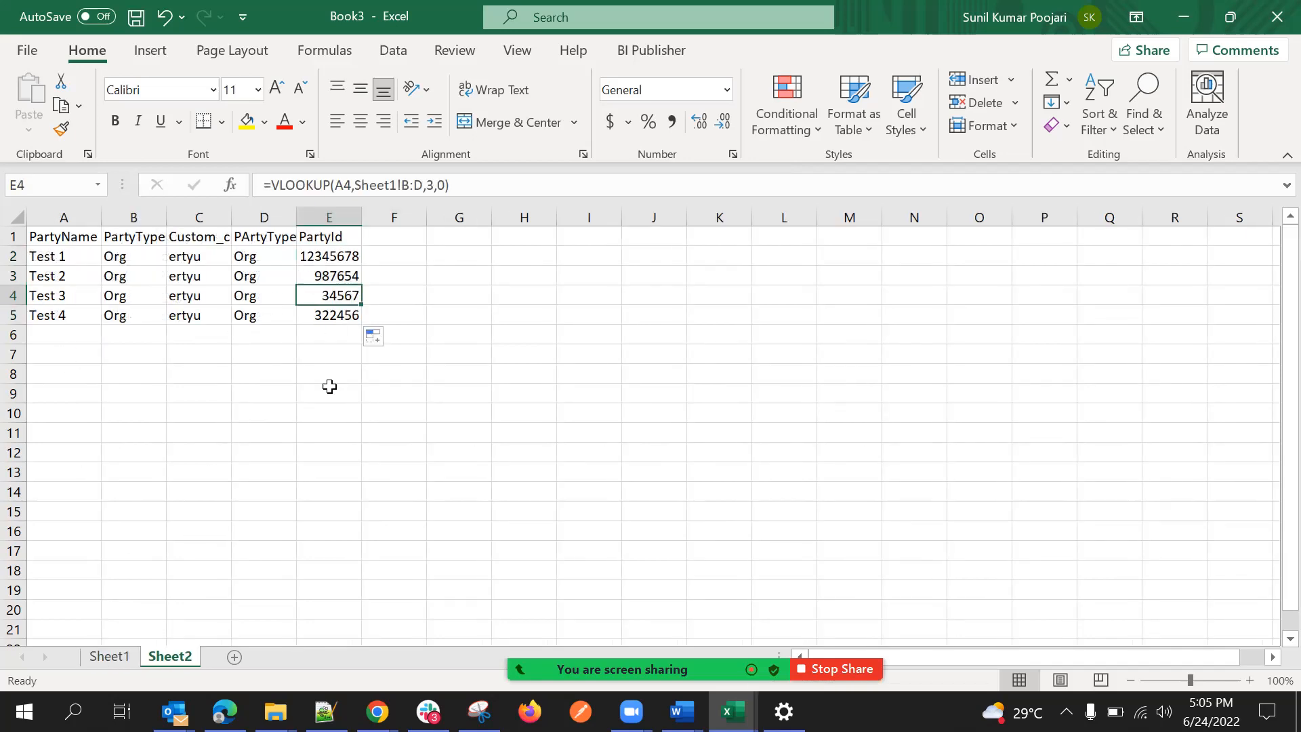
click(292, 393)
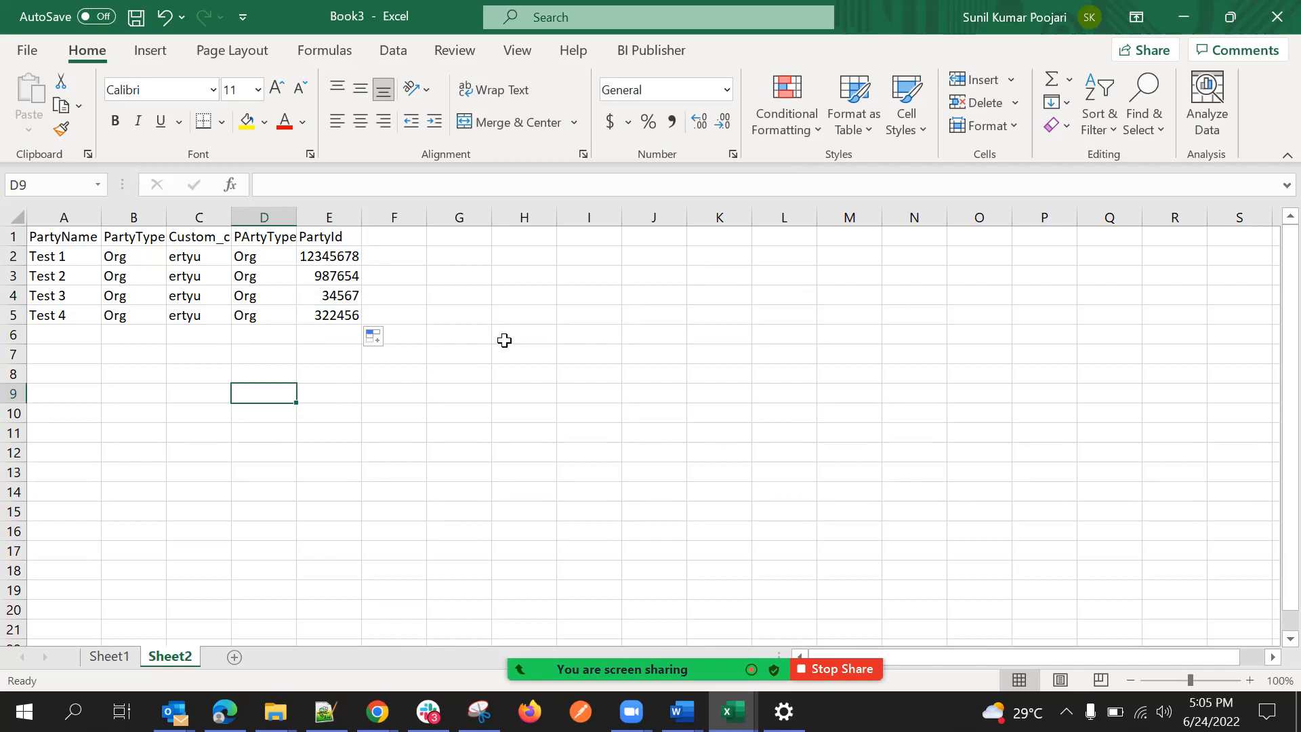
click(518, 370)
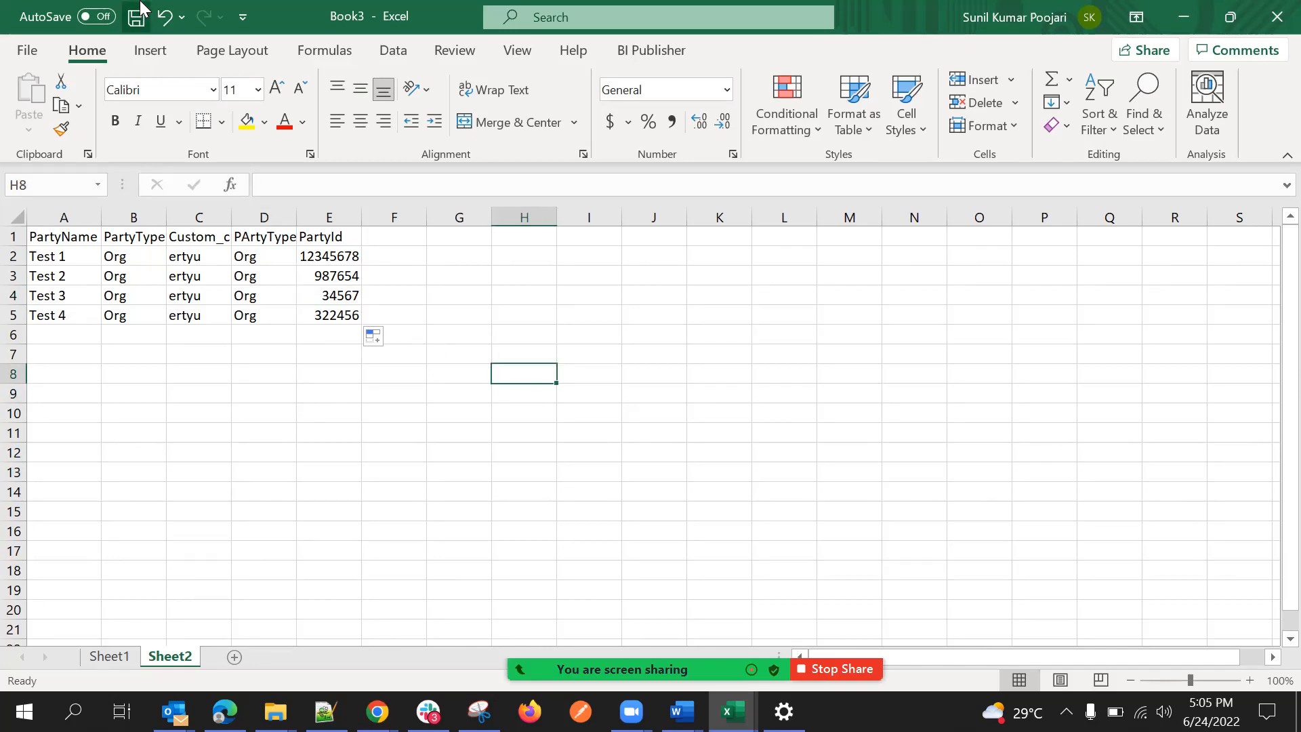
click(520, 292)
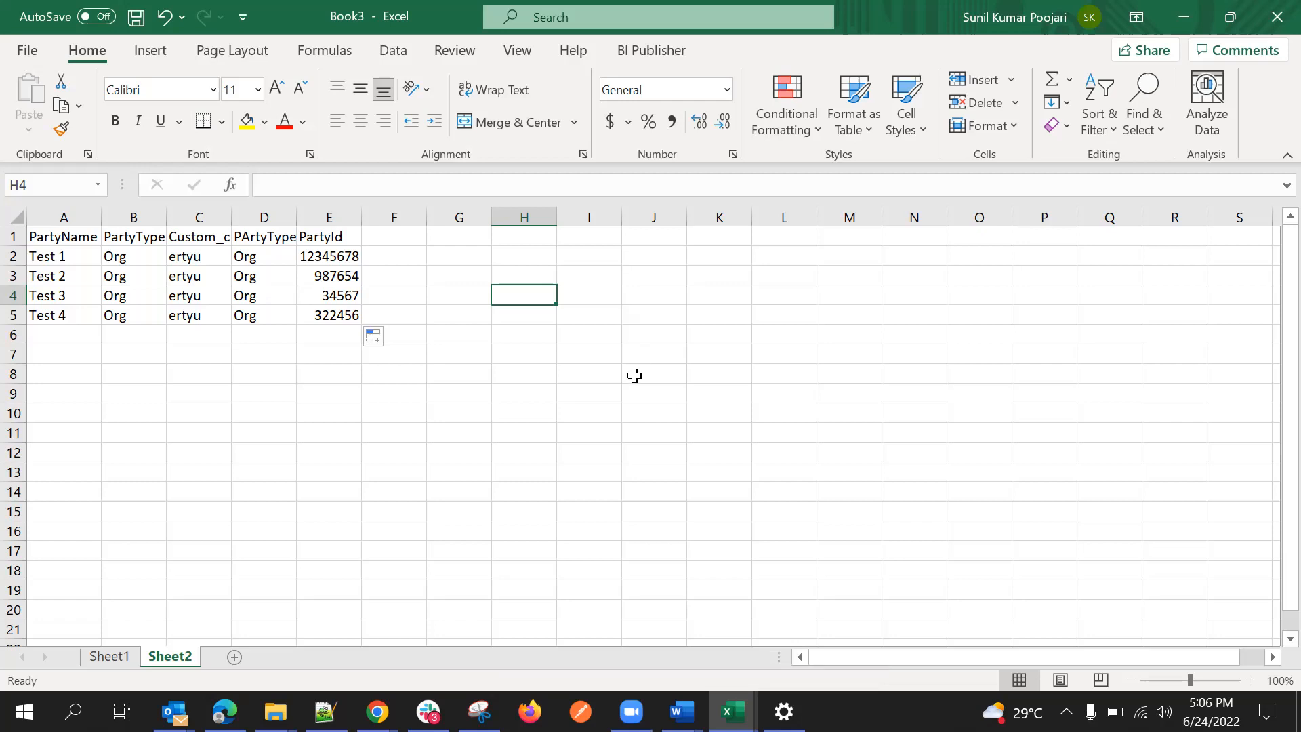
click(633, 375)
click(604, 439)
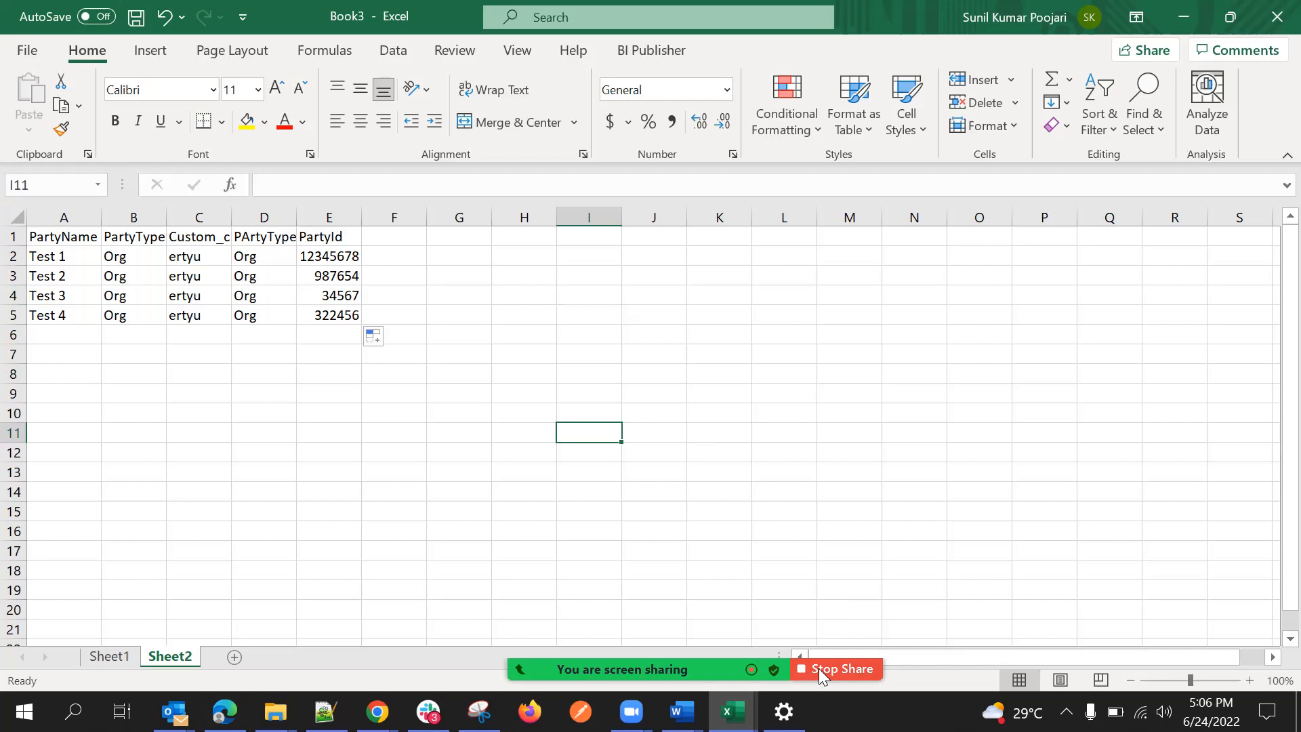